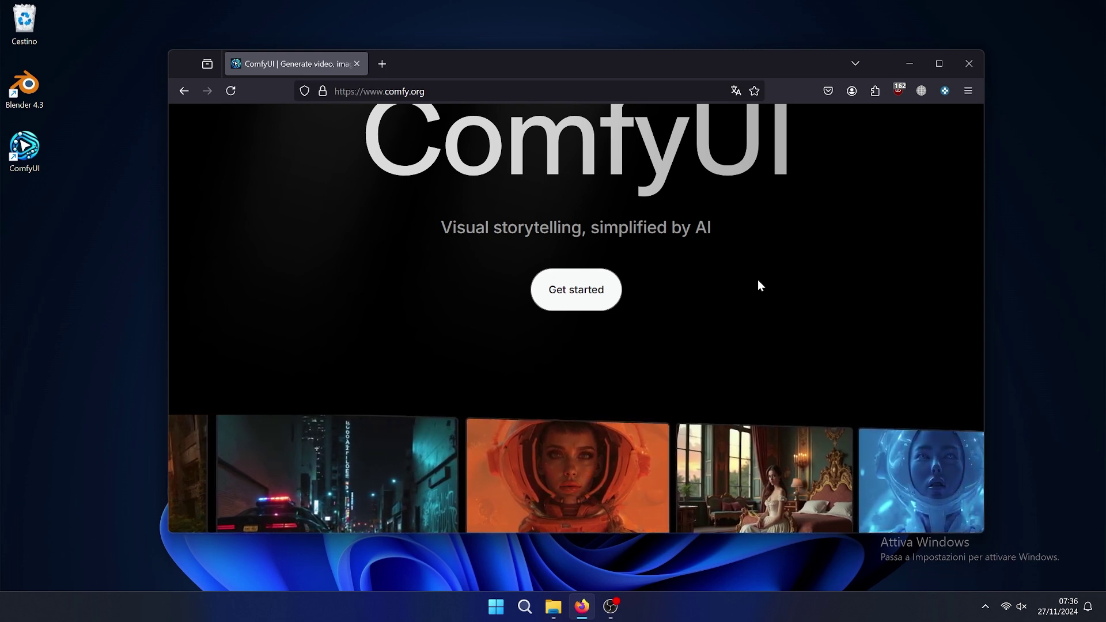
Scroll the comfy.org homepage down to its features overview section.
scroll(758, 281, "down", 2)
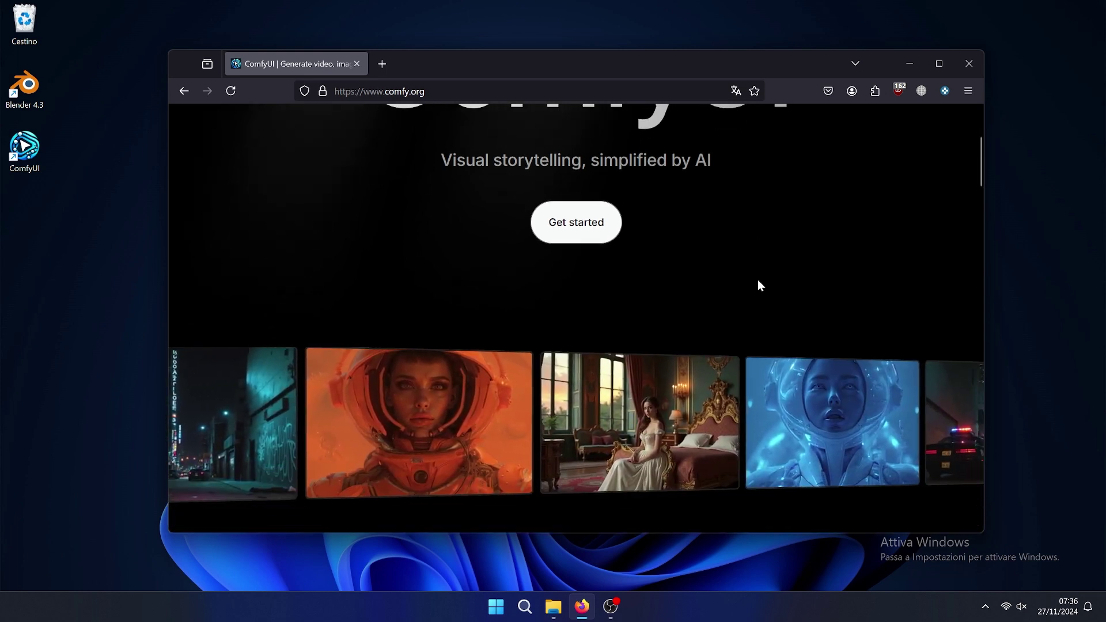
scroll(759, 281, "down", 2)
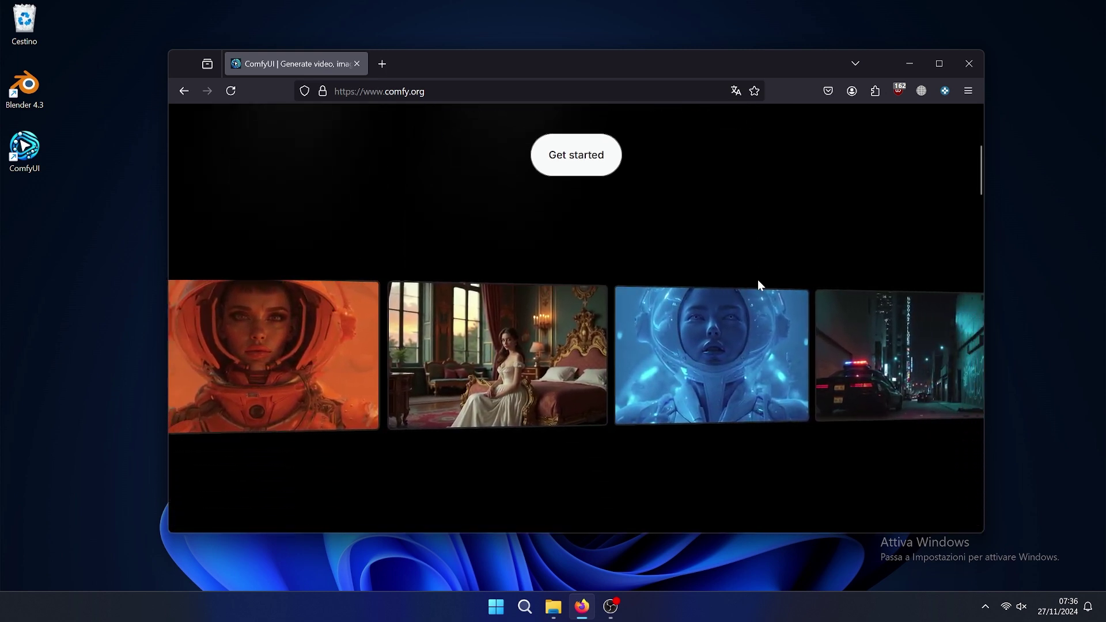
scroll(758, 284, "down", 1)
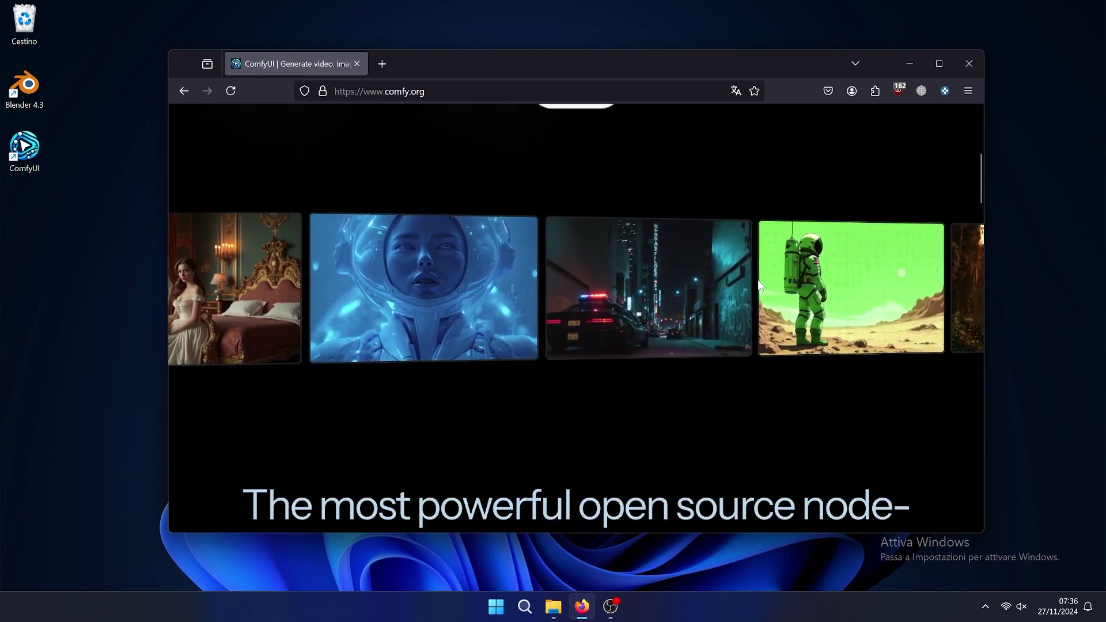
scroll(703, 275, "down", 2)
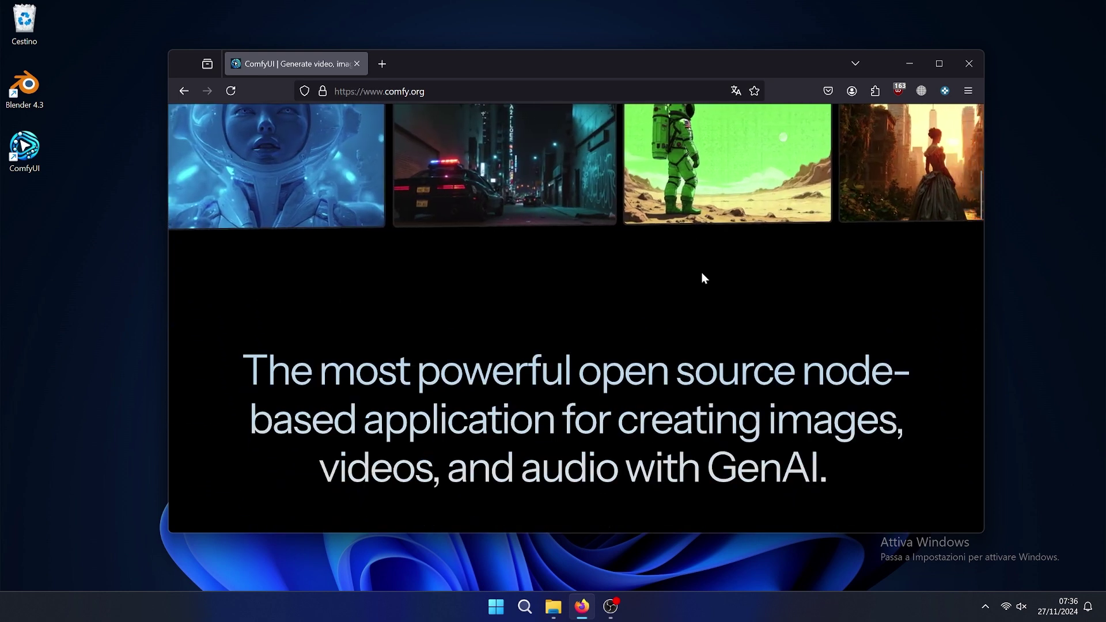
scroll(702, 275, "down", 1)
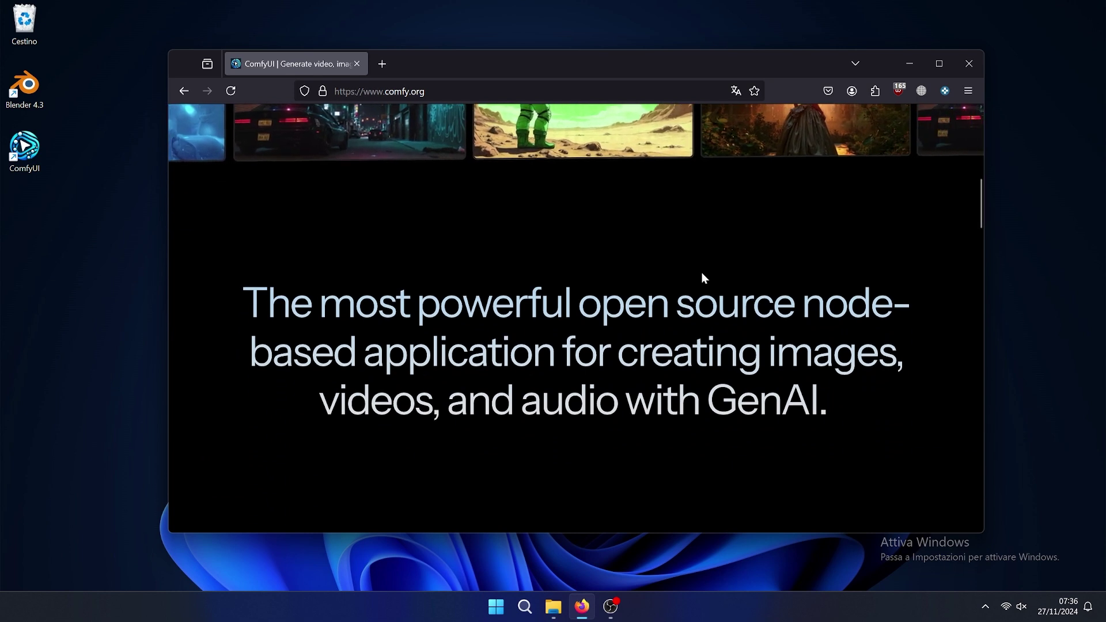
scroll(702, 275, "down", 5)
scroll(702, 275, "down", 5)
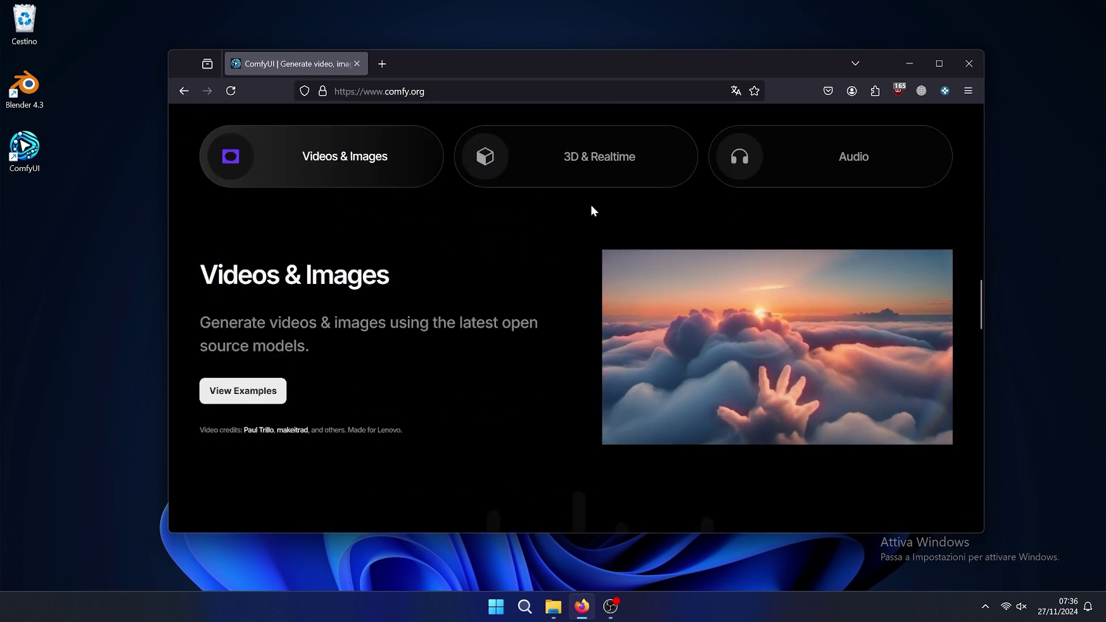
View the 3D & Realtime and Audio features, then read down to the comfy.org footer.
left_click(577, 168)
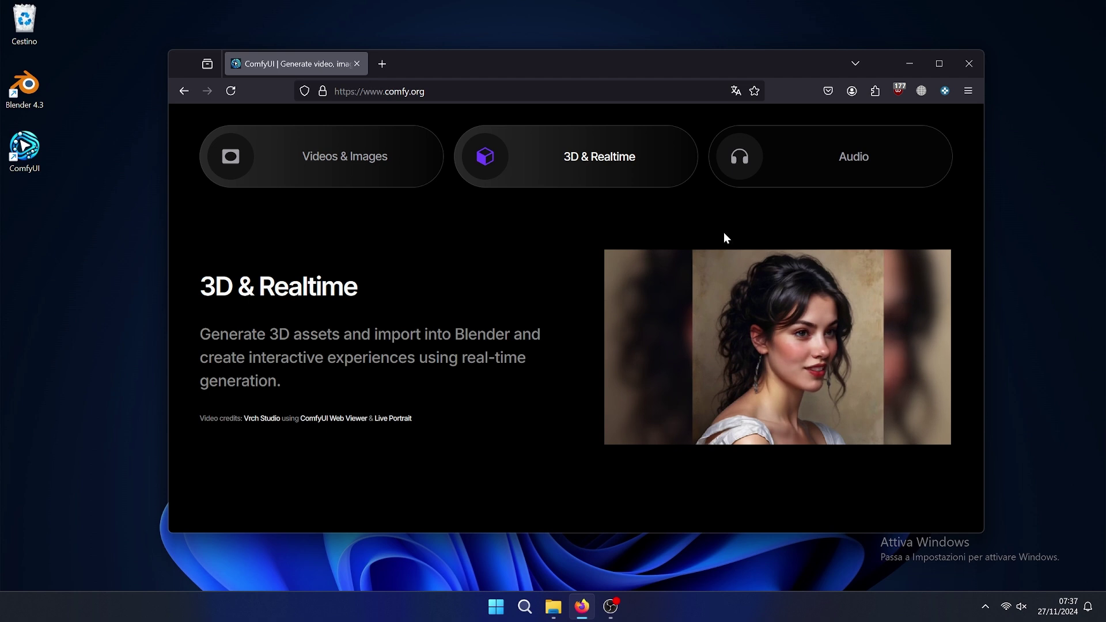
left_click(755, 167)
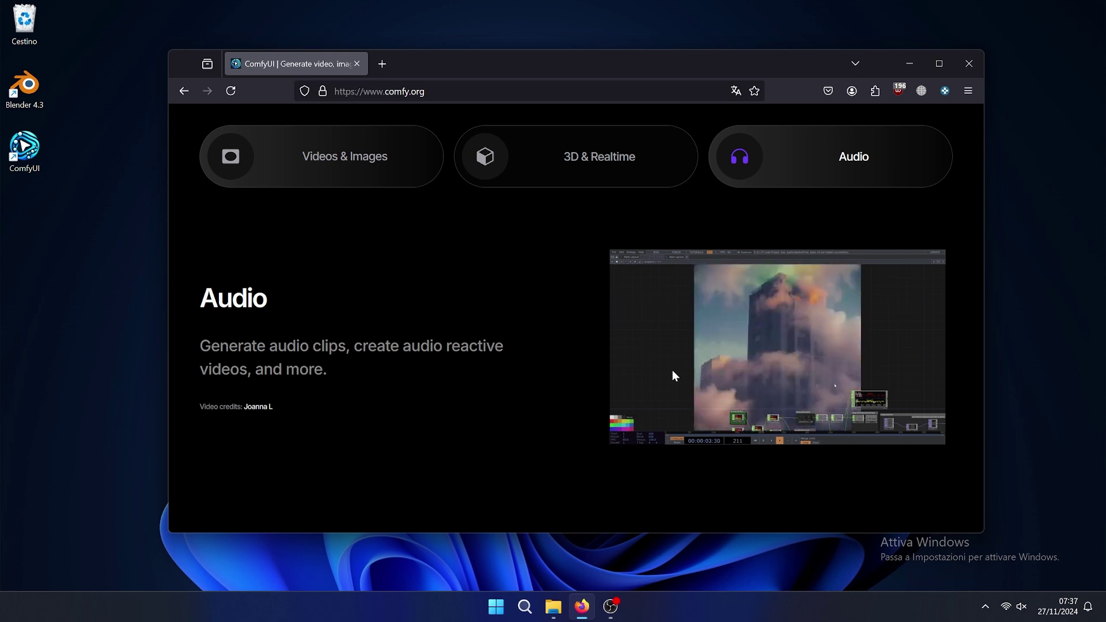
scroll(674, 376, "down", 5)
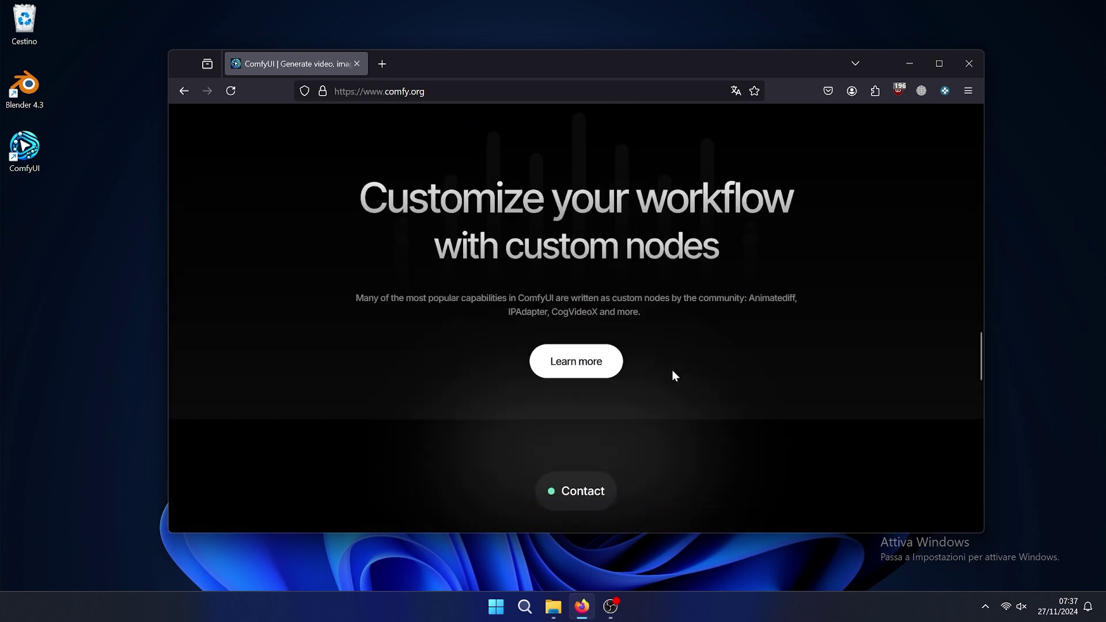
scroll(676, 376, "down", 8)
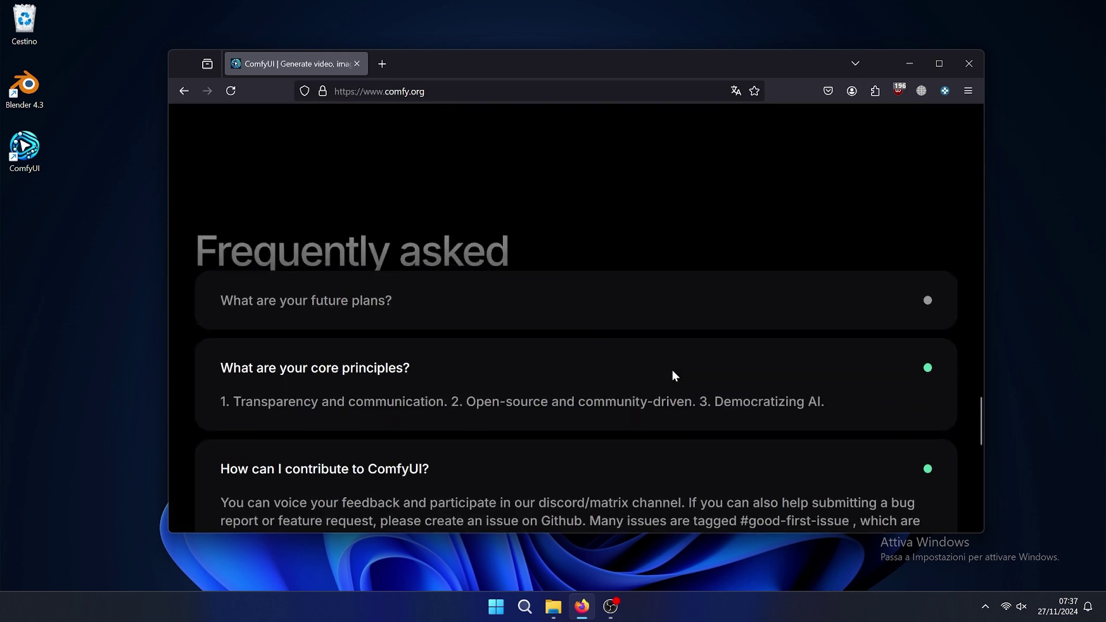
scroll(529, 346, "up", 3)
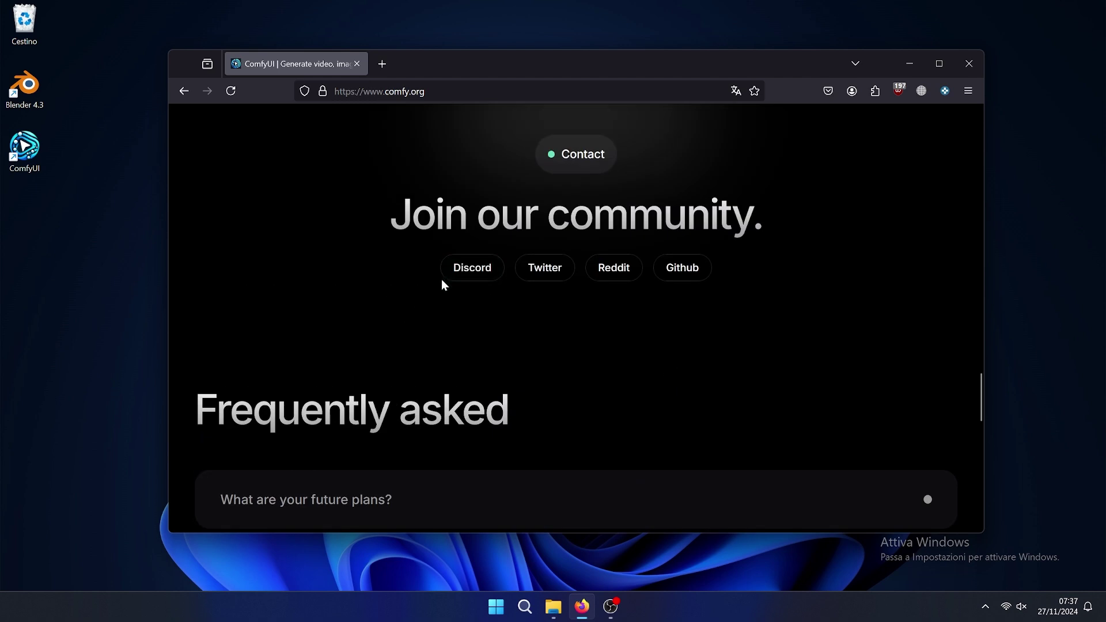
scroll(527, 364, "down", 10)
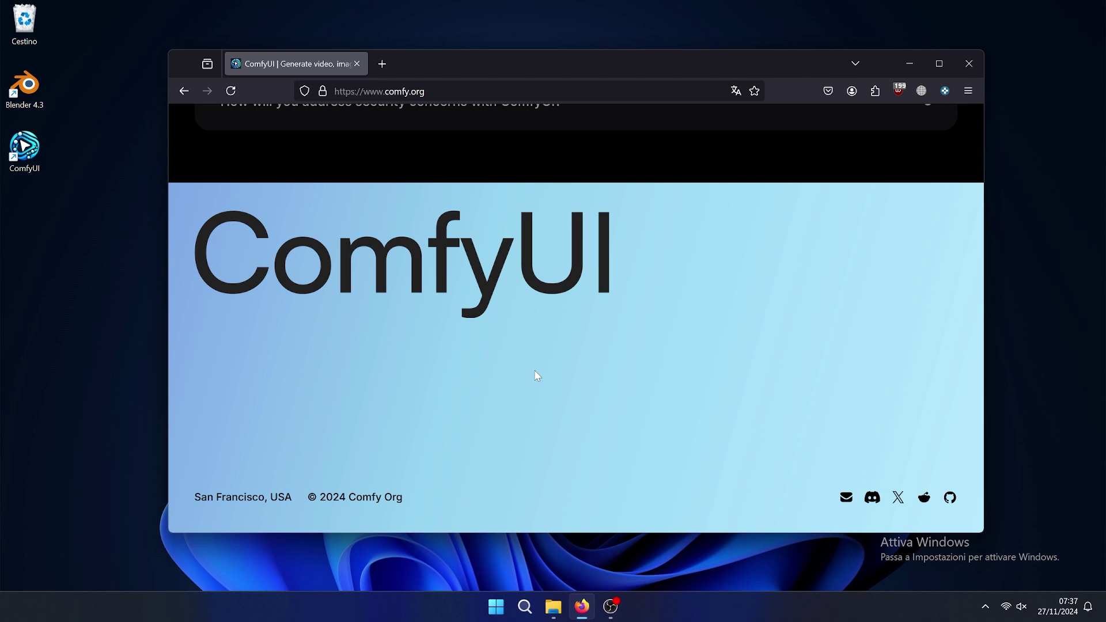
Launch the ComfyUI desktop app and minimize File Explorer while the server starts.
left_click(19, 169)
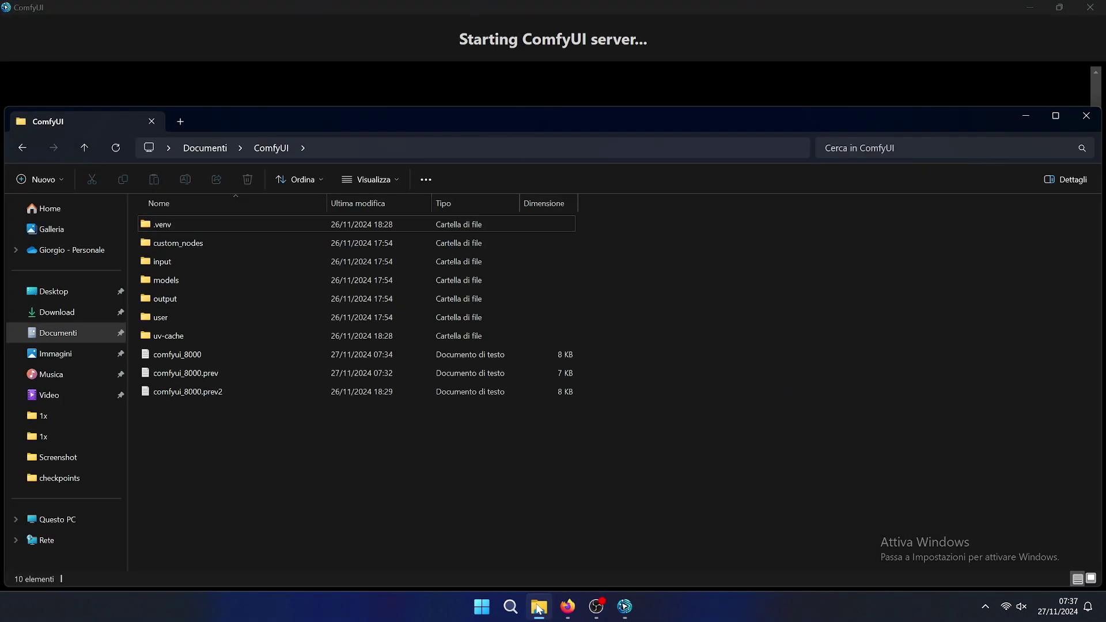
left_click(1026, 116)
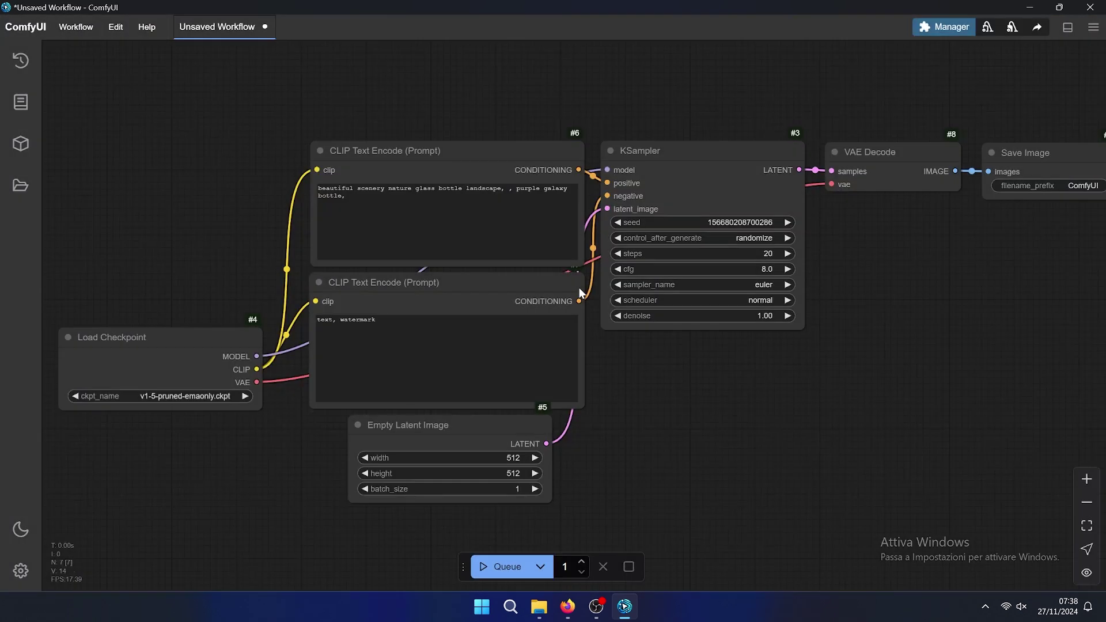
Search 'triposr' in the Custom Nodes Manager and install ComfyUI-Flowty-TripoSR.
scroll(692, 409, "down", 3)
left_click_drag(753, 438, 647, 432)
scroll(663, 381, "up", 2)
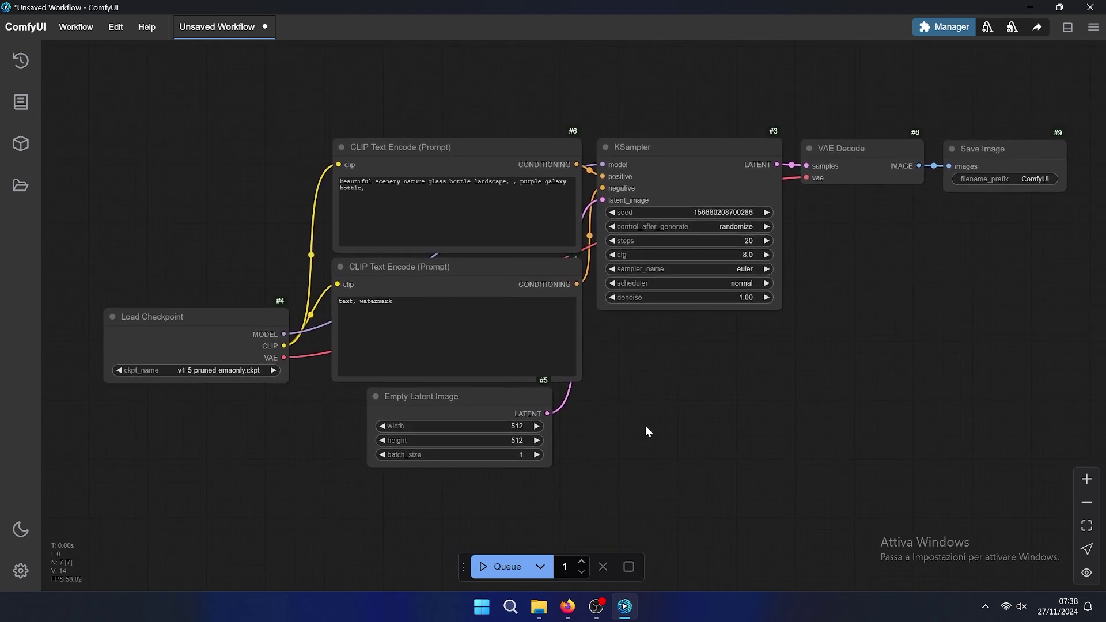
left_click(945, 27)
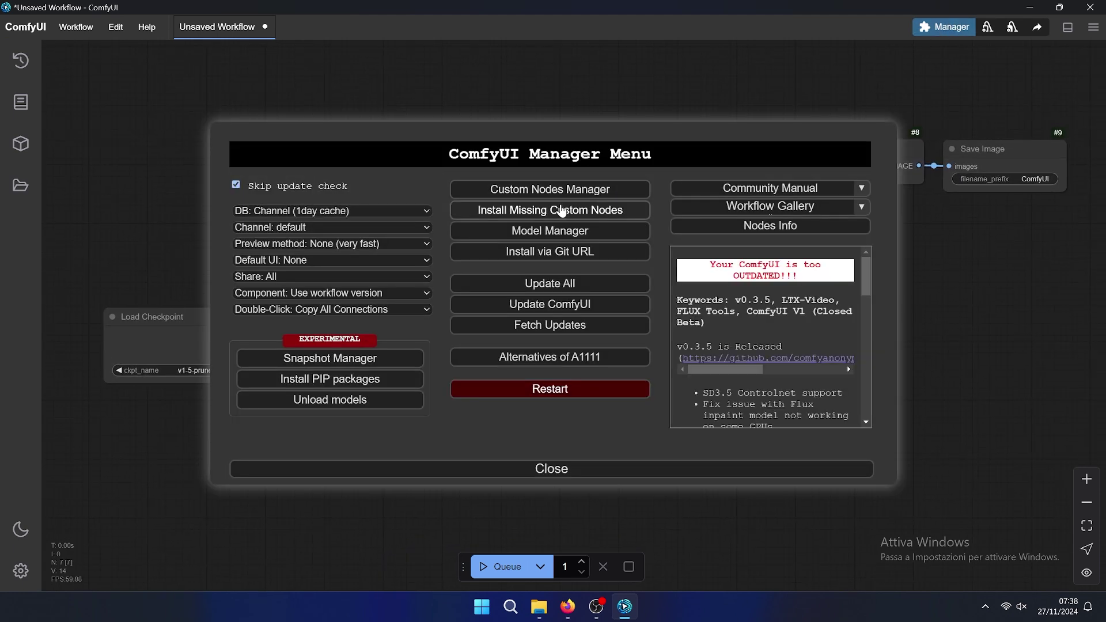
left_click(558, 191)
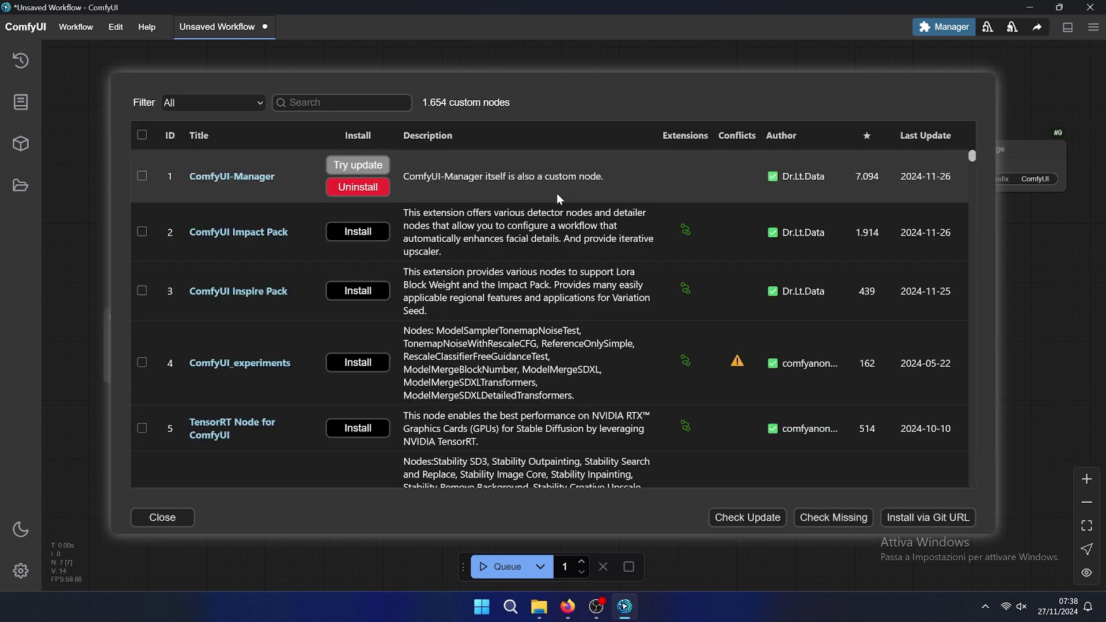
left_click(173, 517)
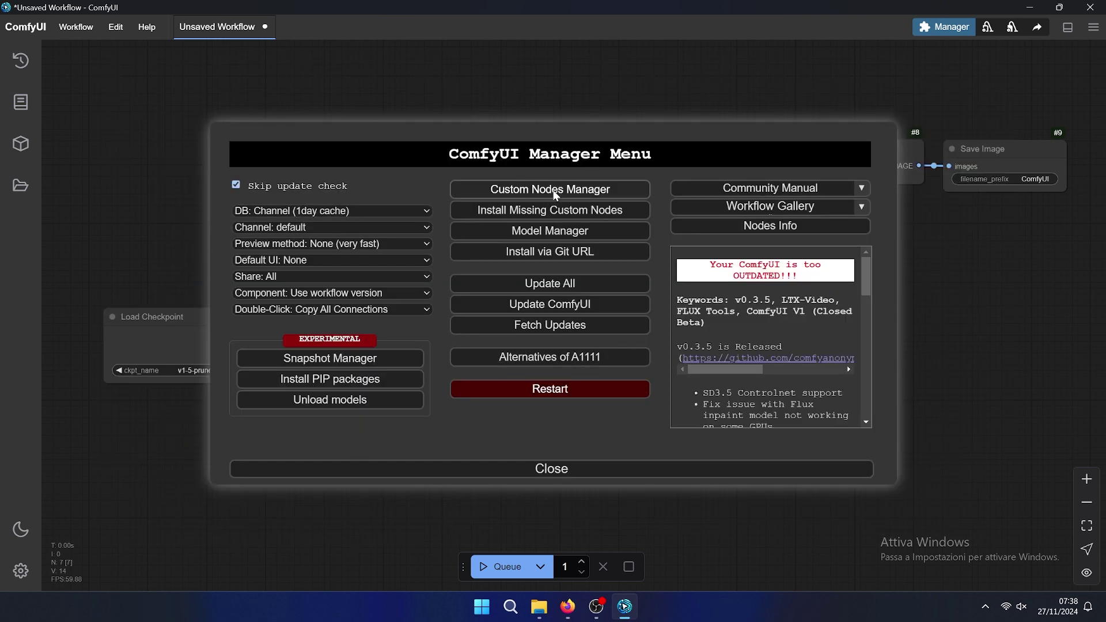
left_click(543, 194)
type("triposr")
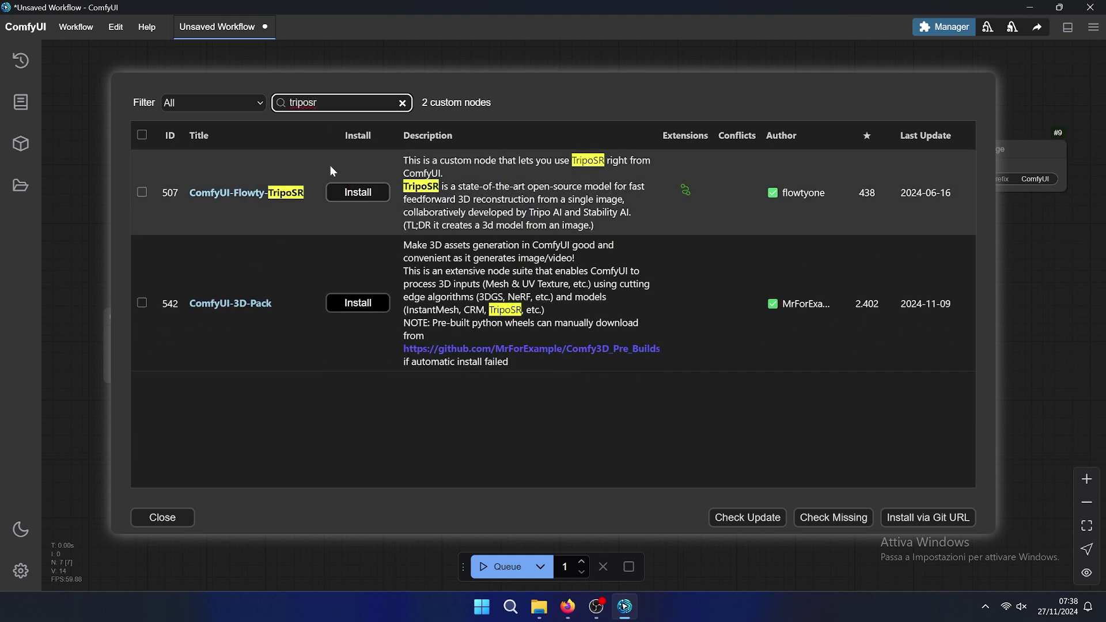
left_click(341, 193)
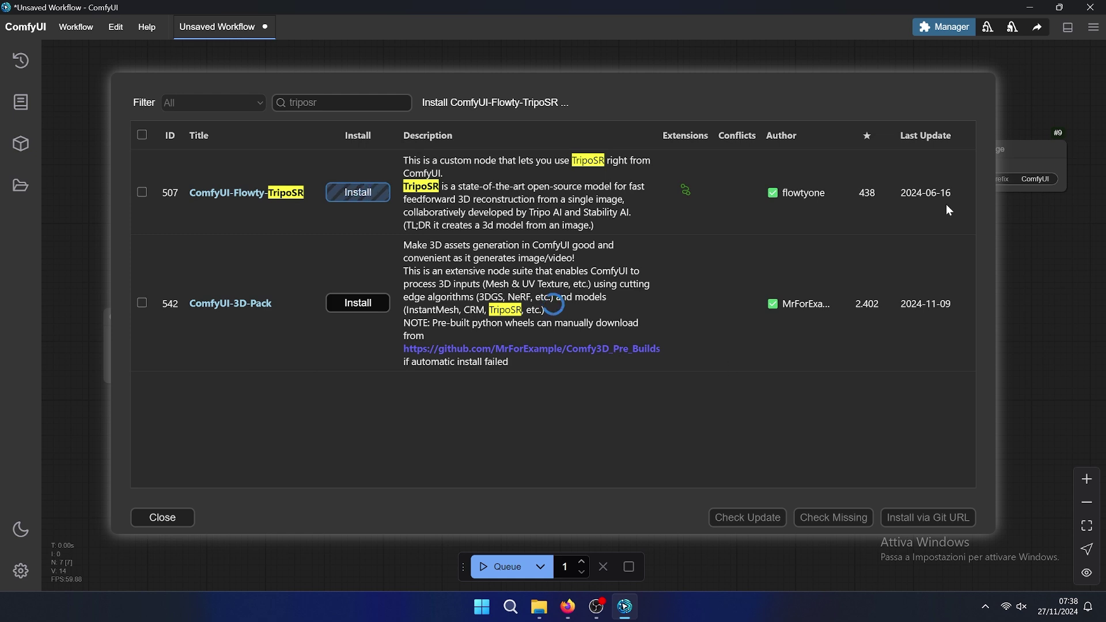
Follow the install in the logs, then restart ComfyUI from the Custom Nodes Manager.
left_click(1068, 27)
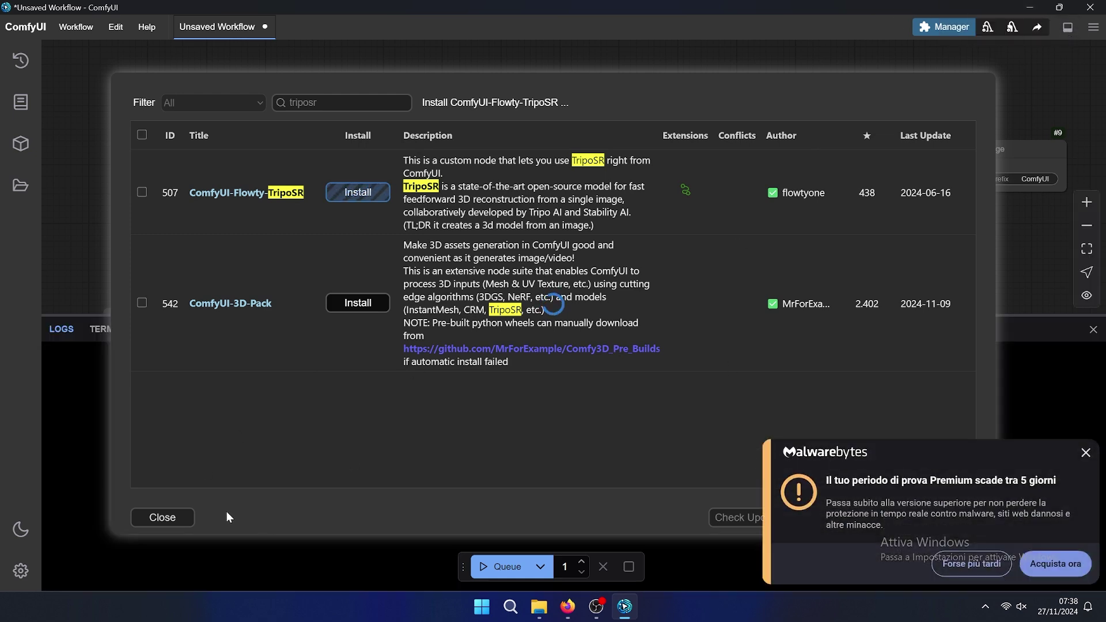
left_click(162, 517)
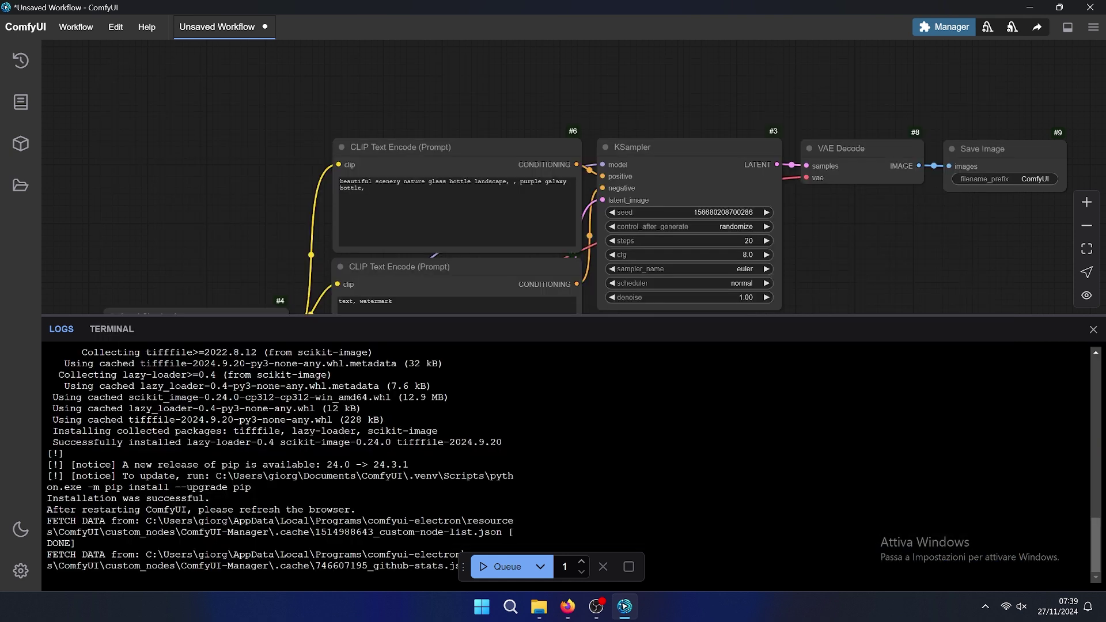
left_click(945, 28)
left_click(531, 187)
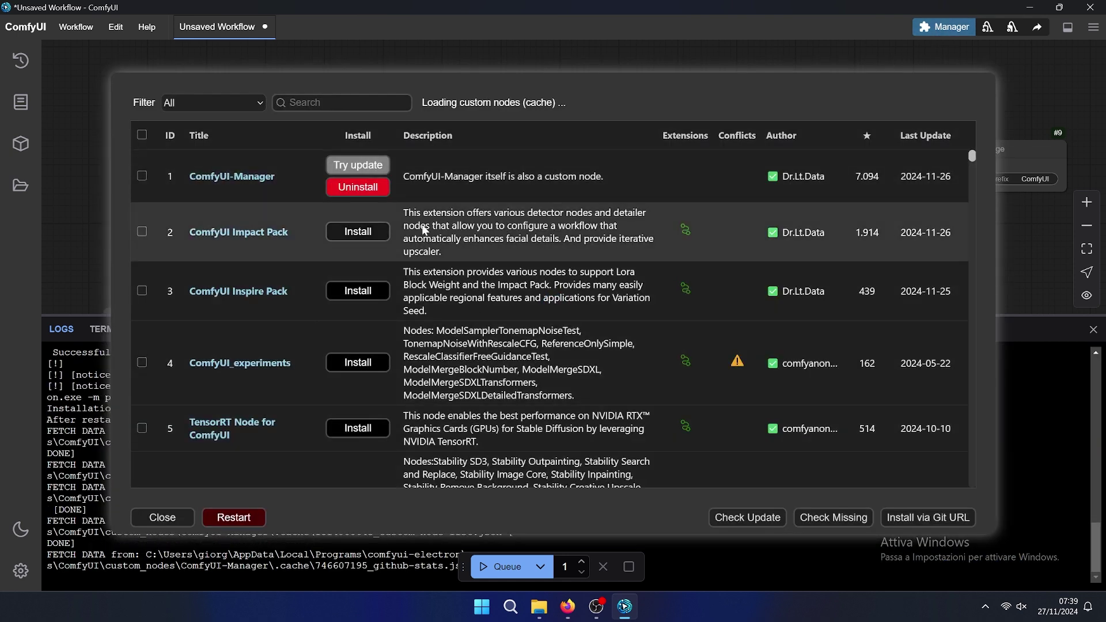
left_click(323, 102)
type("triposr")
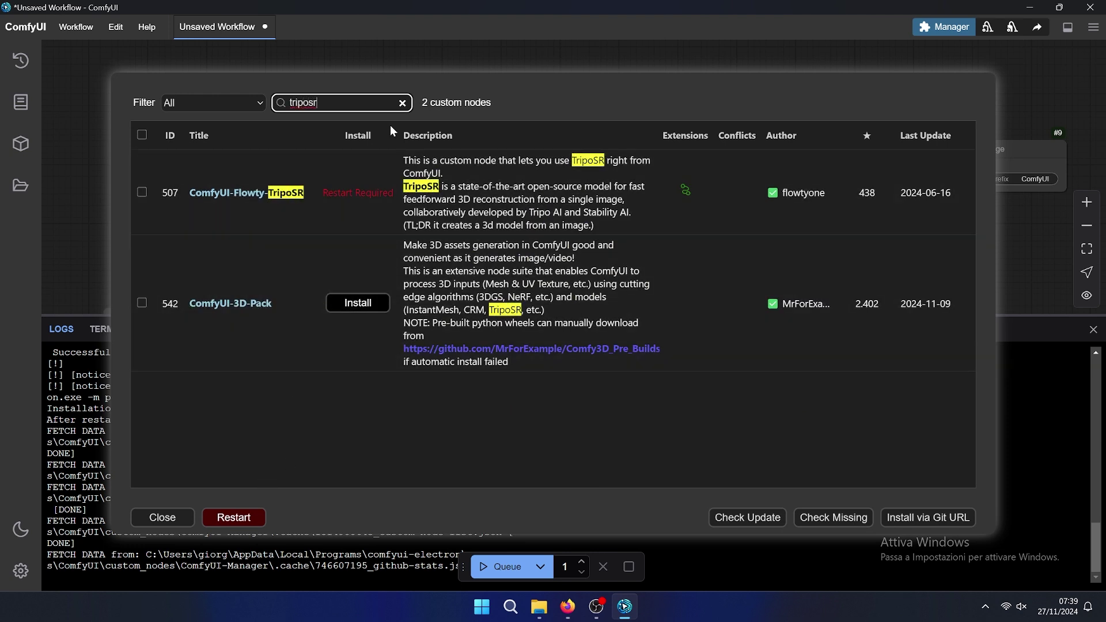
left_click(234, 518)
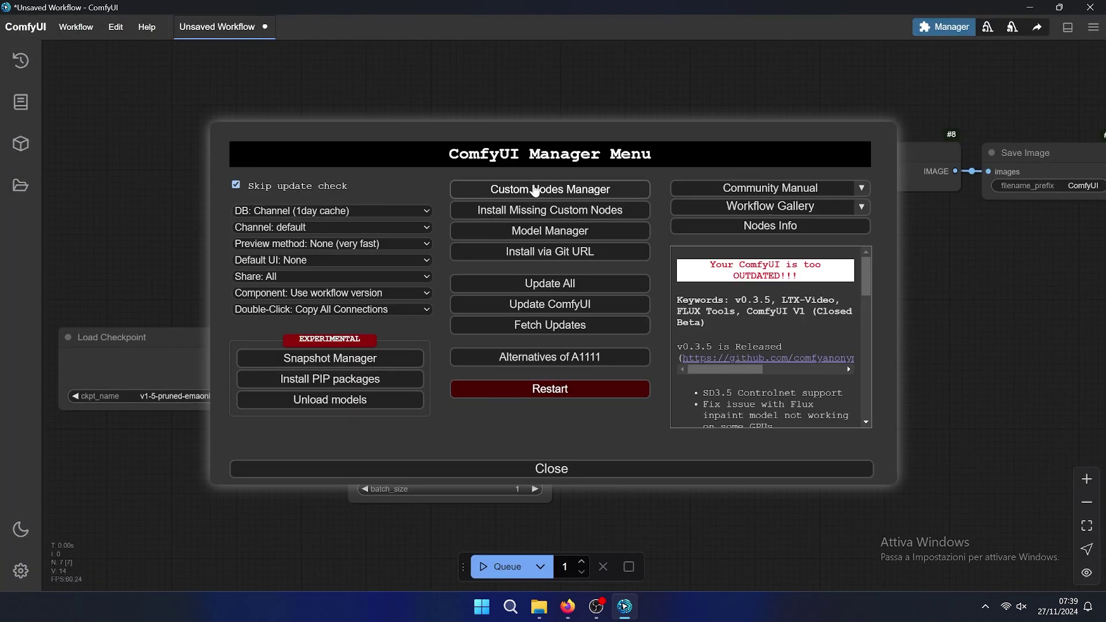
Search 'blender nod' in Custom Nodes Manager, install ComfyUI-CUP, and restart ComfyUI.
left_click(534, 190)
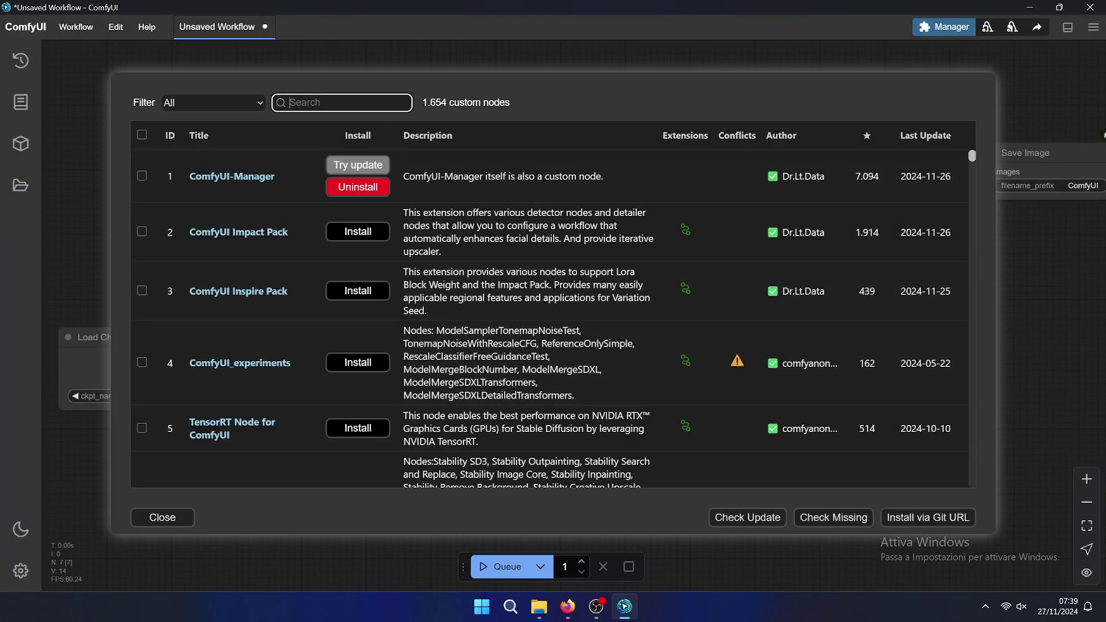
type("blender")
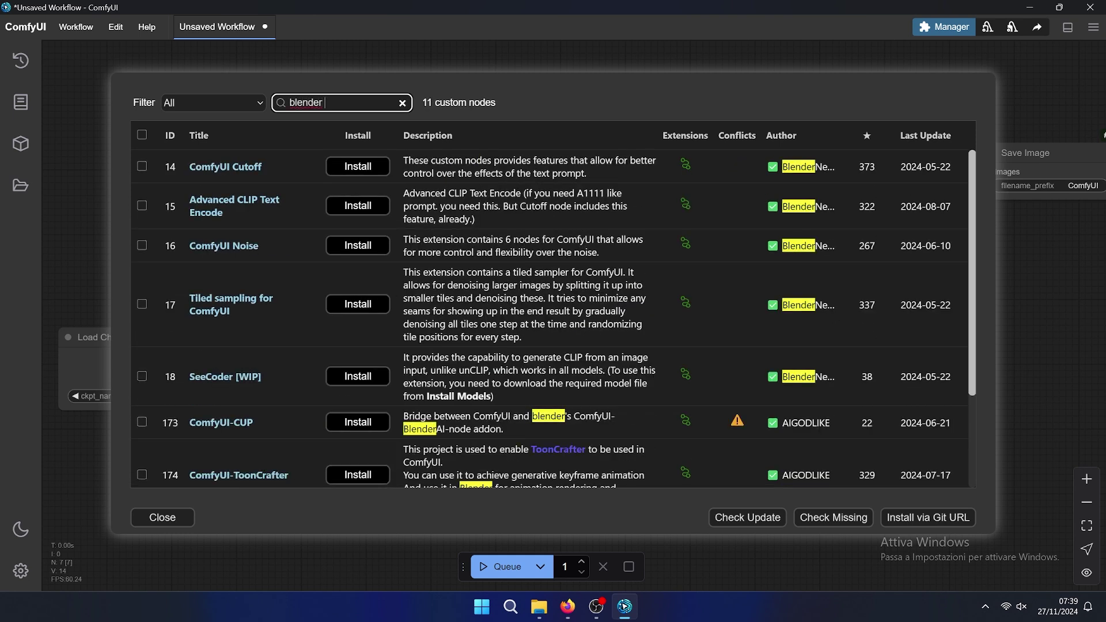
type(" nod")
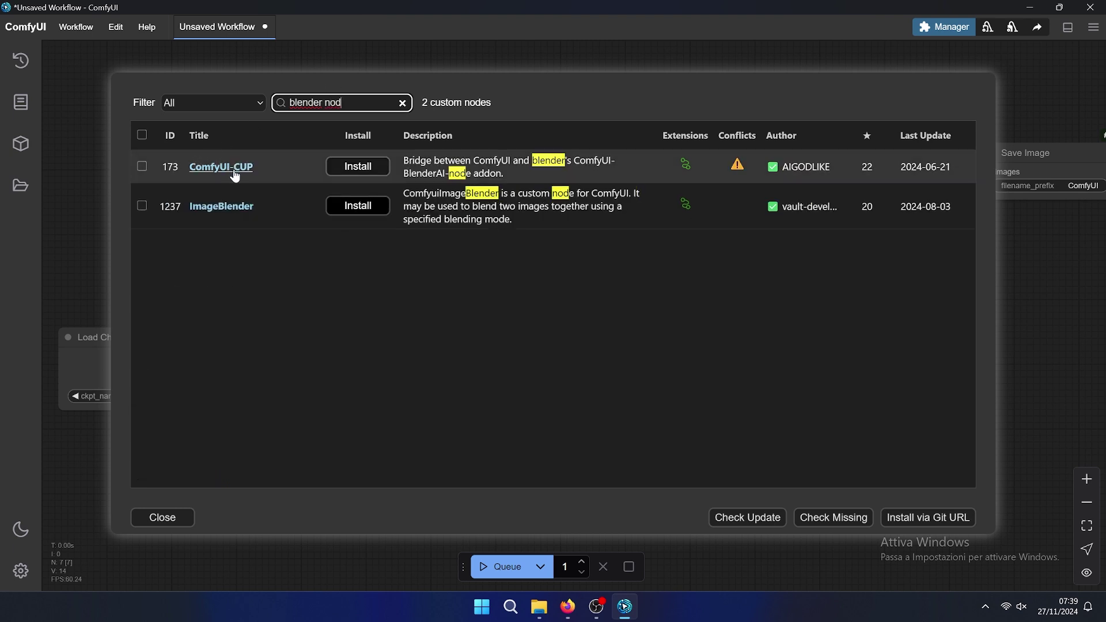
left_click(375, 169)
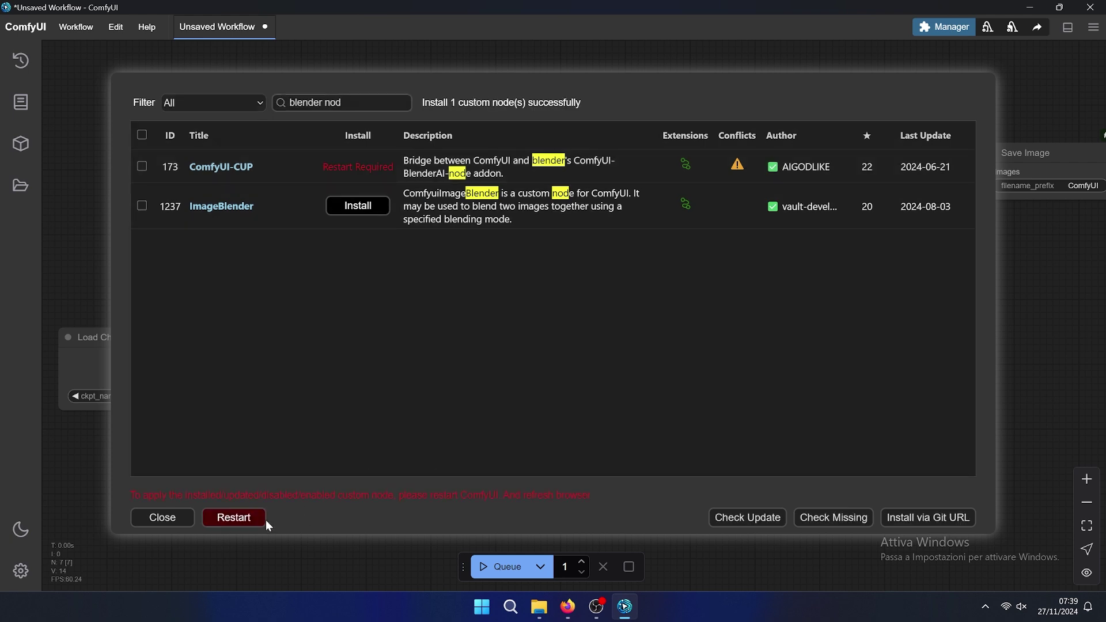
left_click(264, 519)
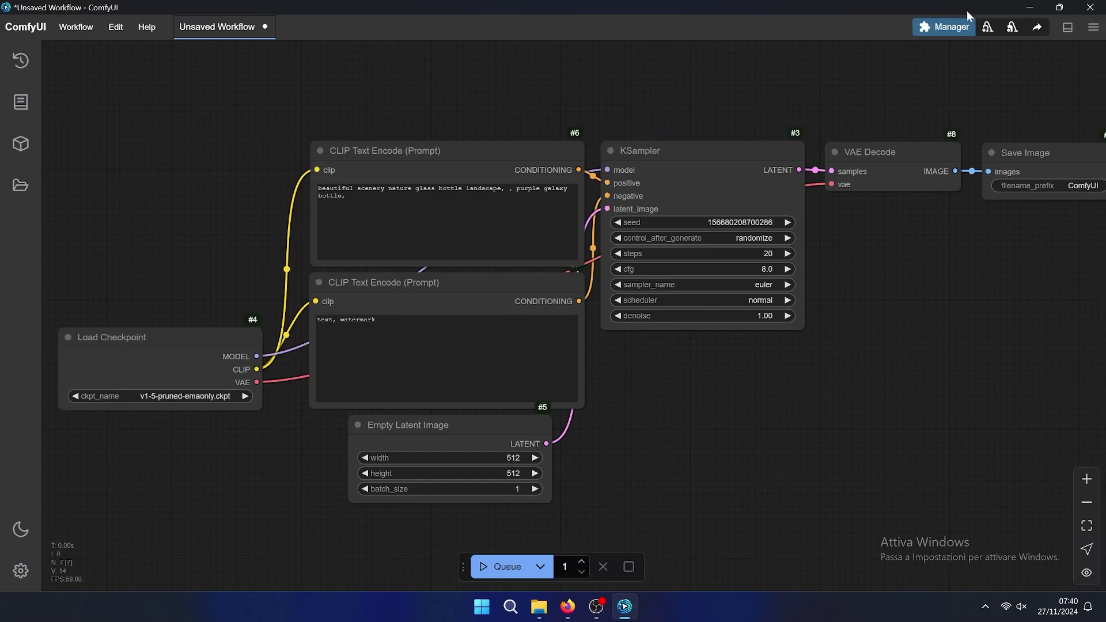
Search the Model Manager for 'tripo', find no model, and close the manager dialogs.
left_click(954, 27)
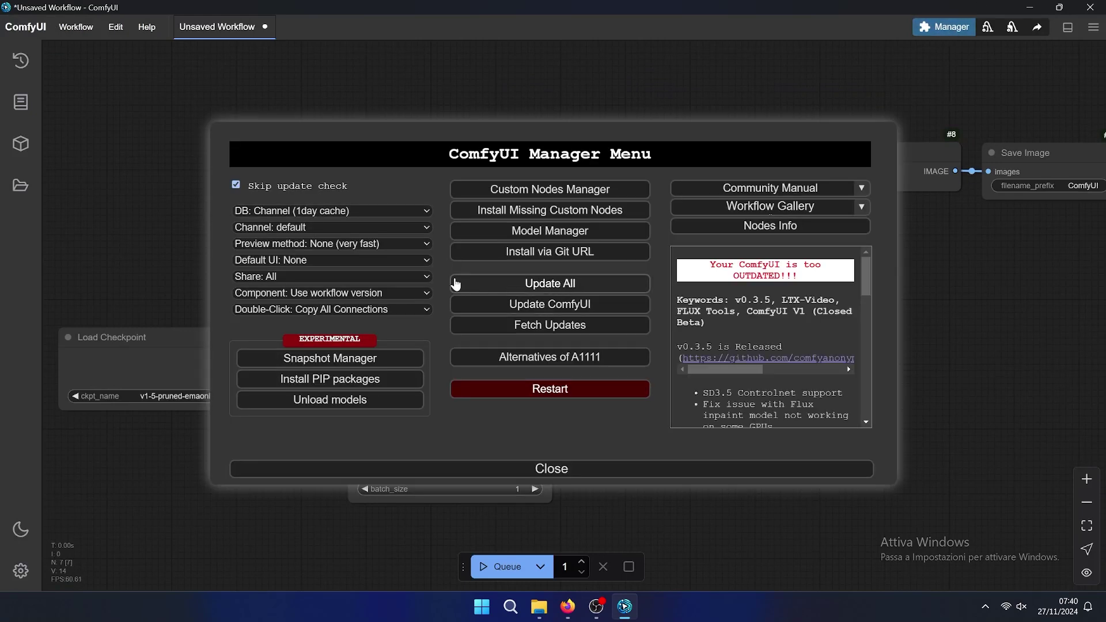
left_click(525, 231)
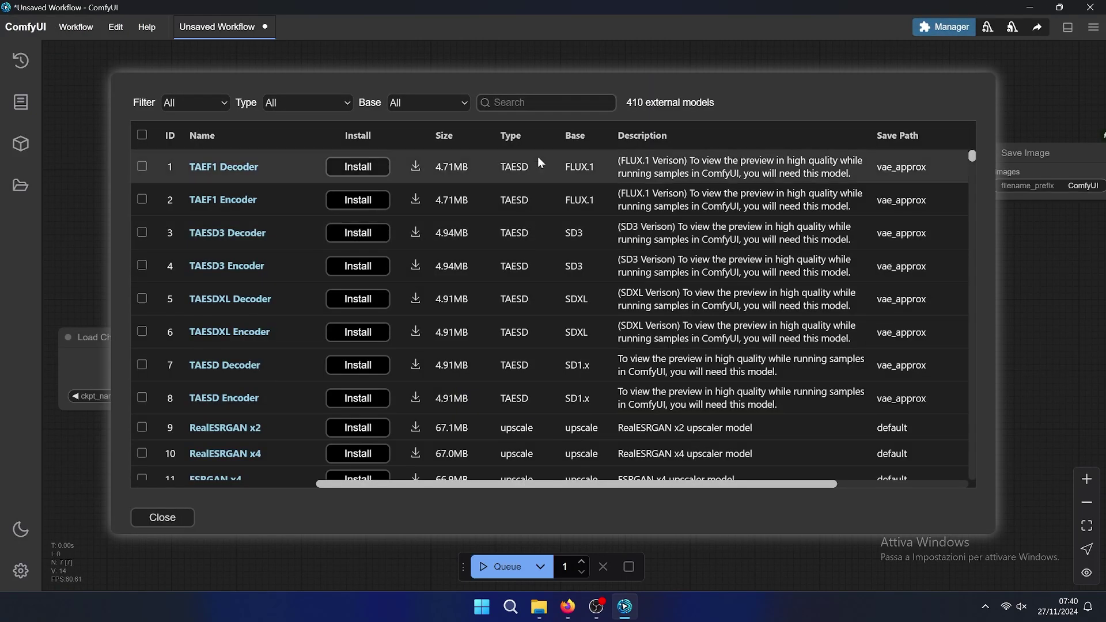
left_click(542, 103)
type("tripo")
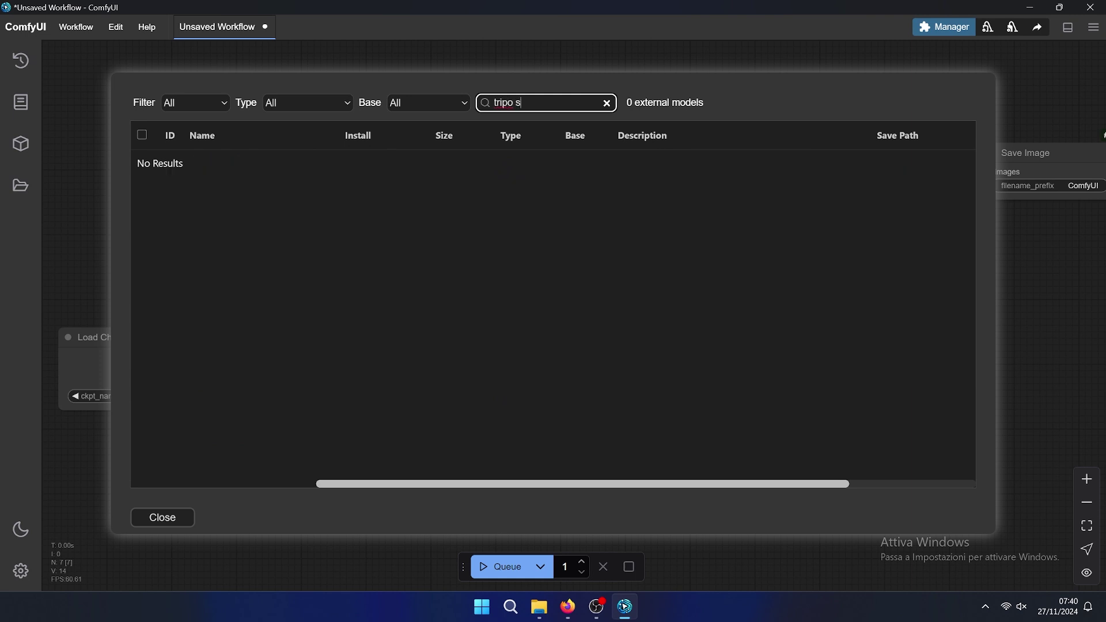
key("ctrl+a")
key("BackSpace")
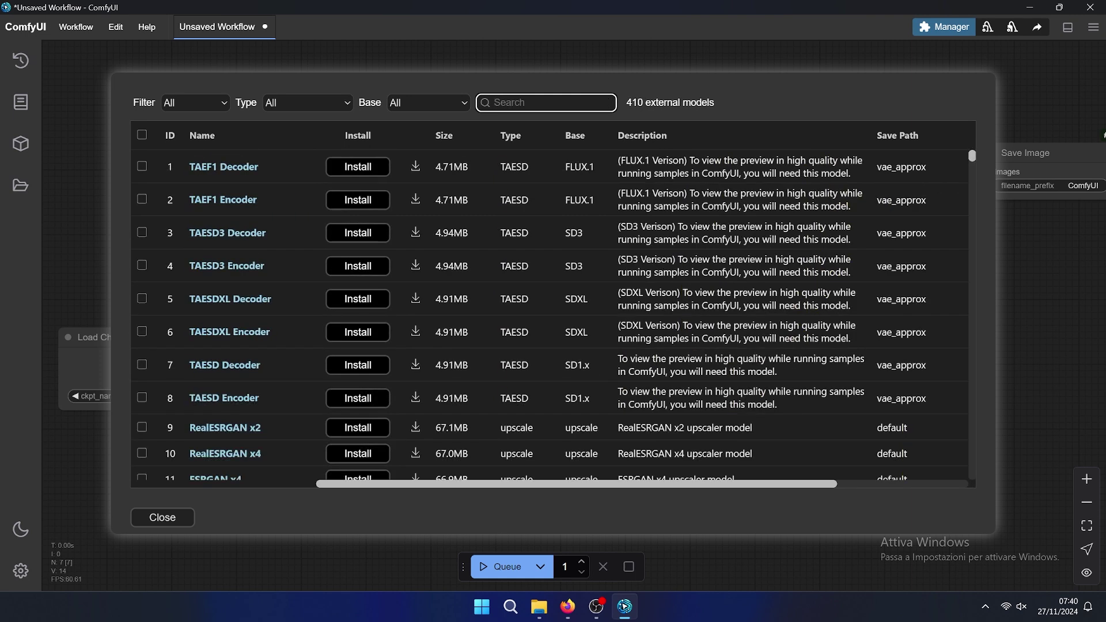
left_click(162, 517)
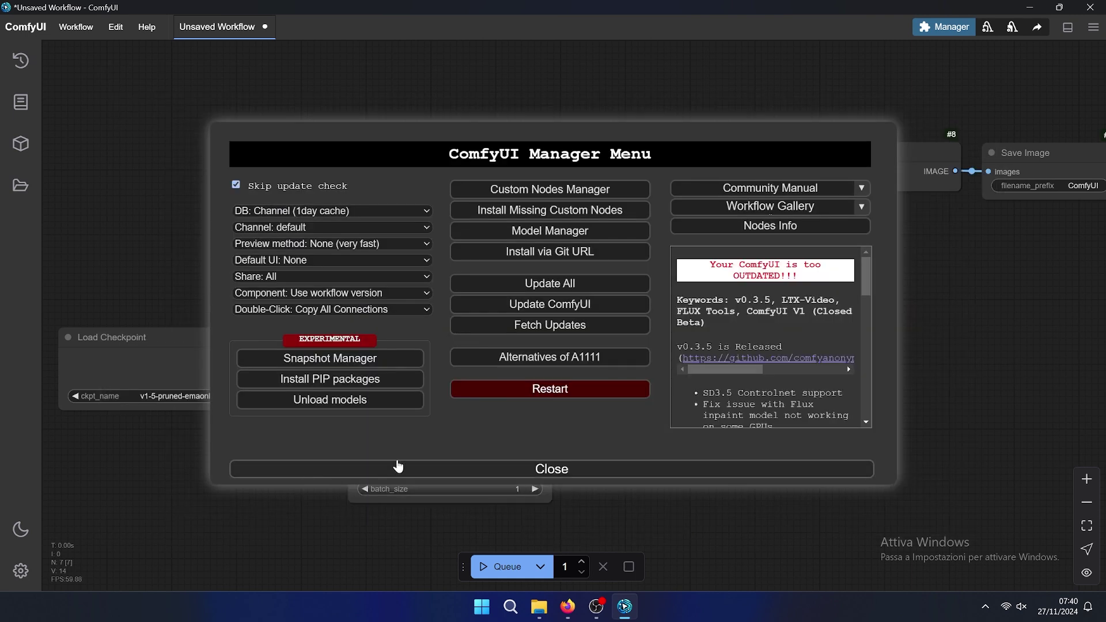
left_click(437, 462)
In Firefox, search 'triposr comfyui' and open the ComfyUI-Flowty-TripoSR GitHub page.
left_click(568, 607)
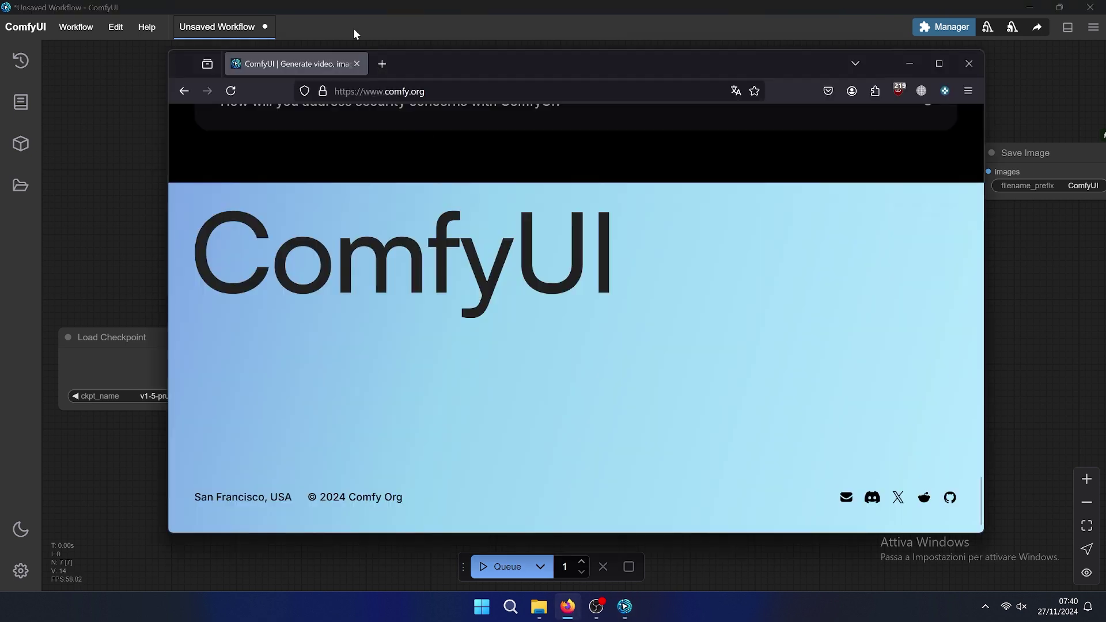
left_click(389, 68)
type("triposr")
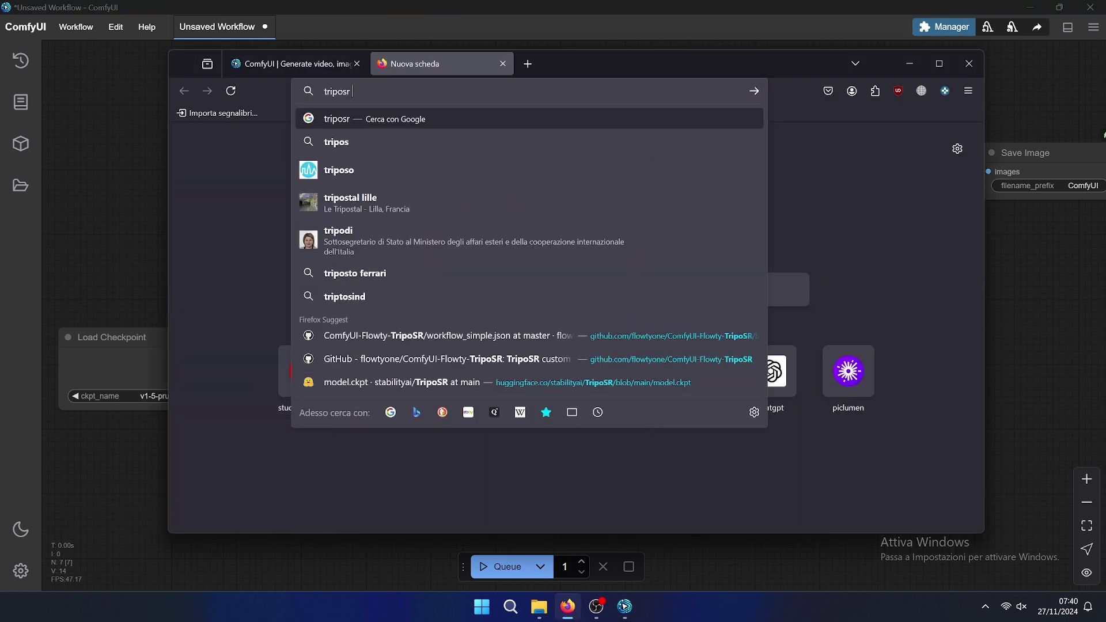
type(" comfyui")
key("Return")
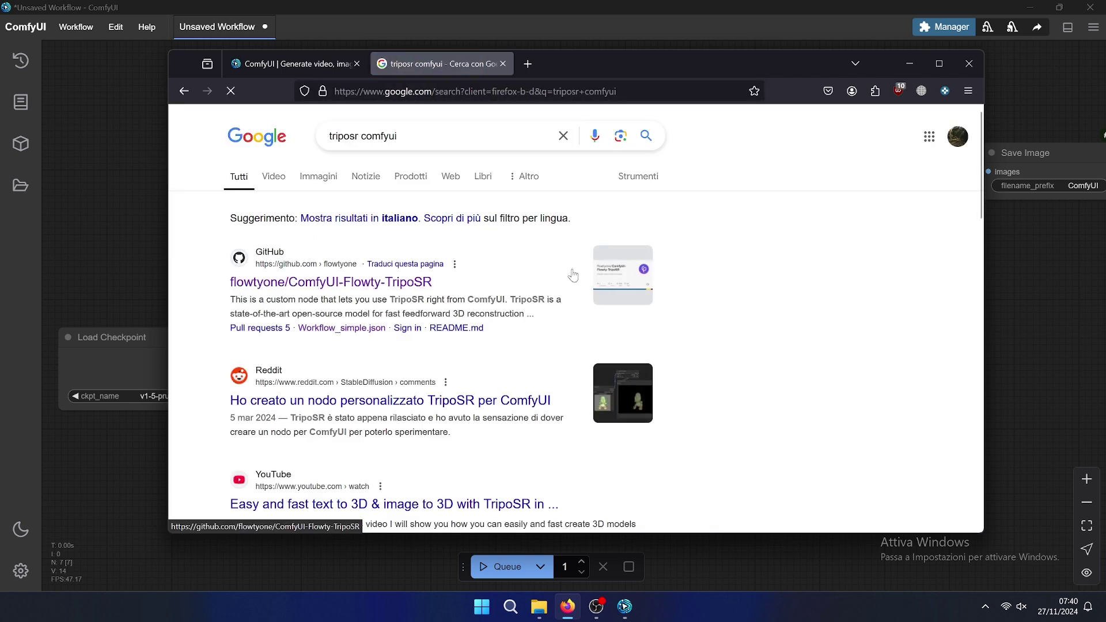
left_click(590, 272)
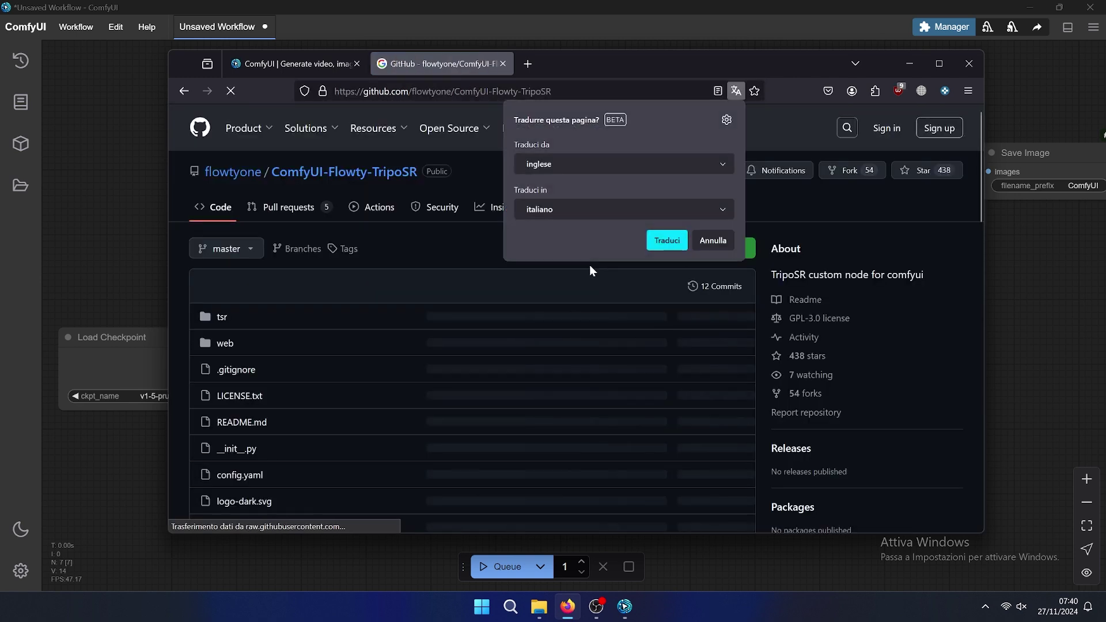
Download model.ckpt via the README's Download TripoSR link and bring up File Explorer.
left_click(713, 240)
scroll(318, 248, "down", 6)
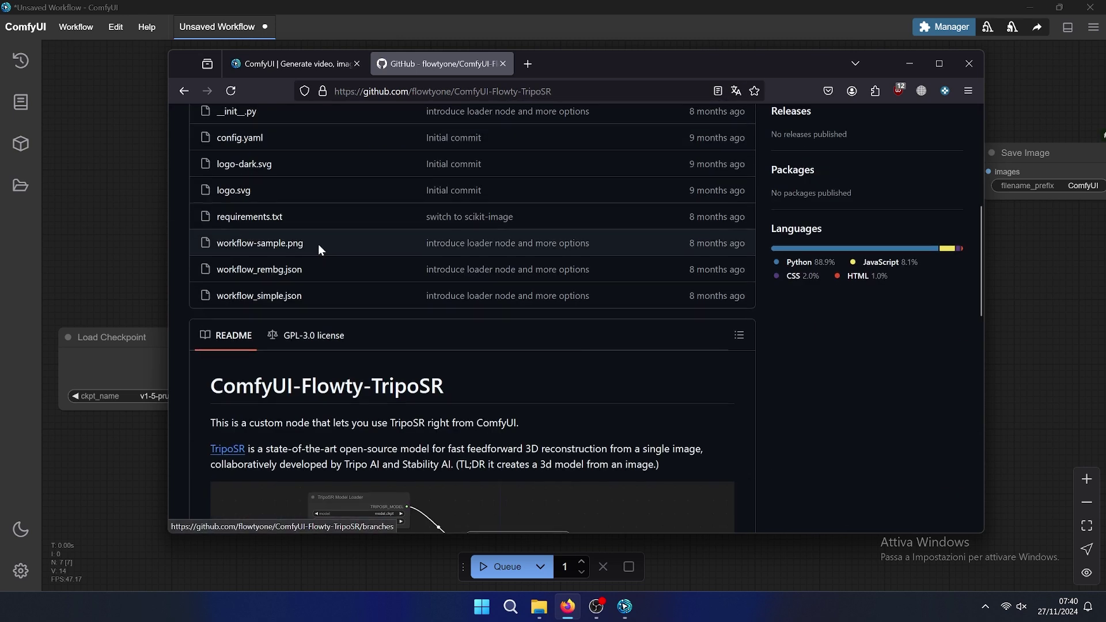
scroll(318, 249, "down", 9)
scroll(318, 249, "up", 6)
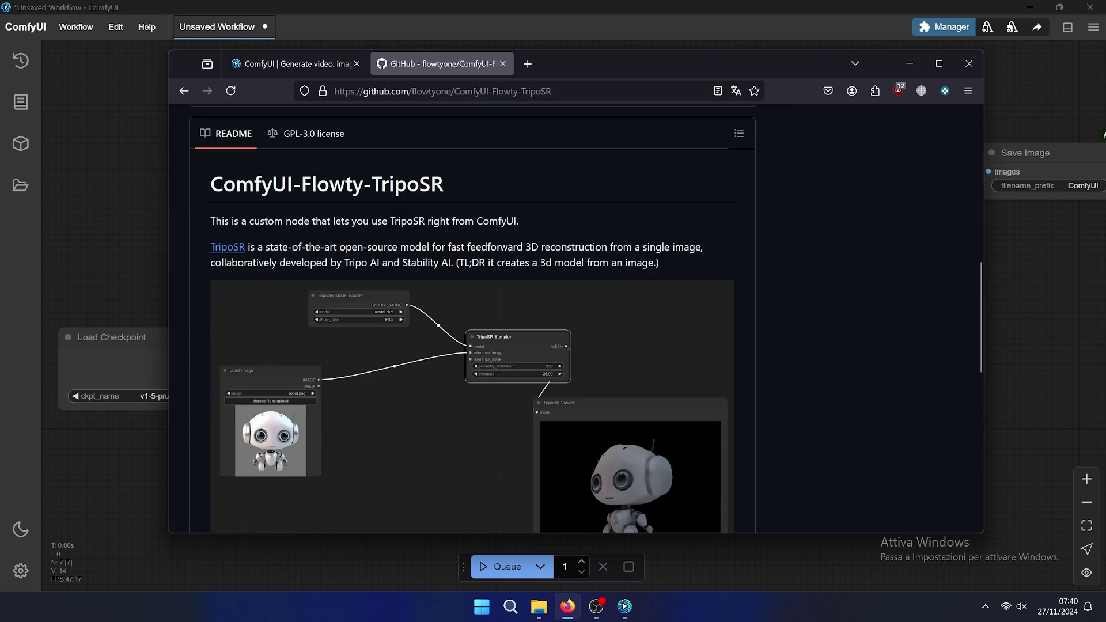
scroll(323, 259, "down", 10)
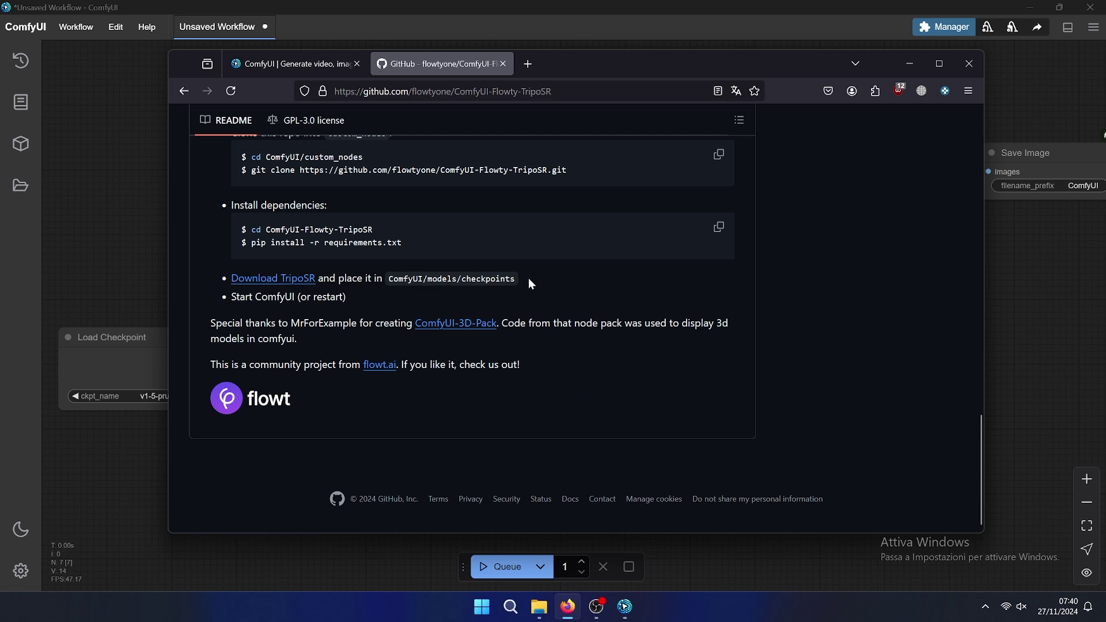
left_click(249, 280)
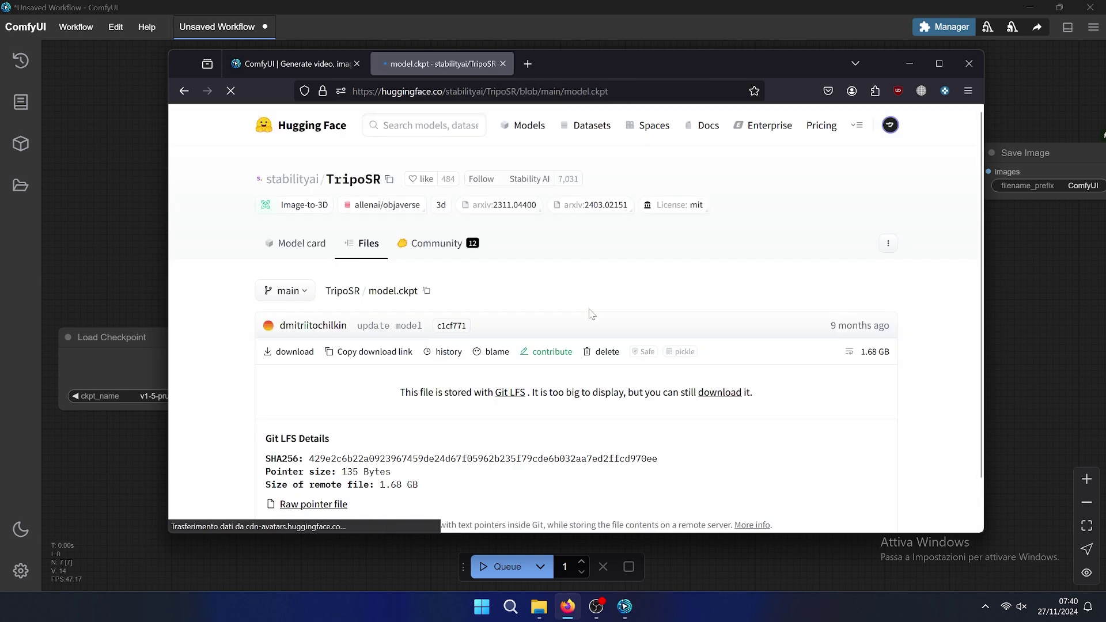
scroll(591, 314, "down", 1)
left_click(295, 303)
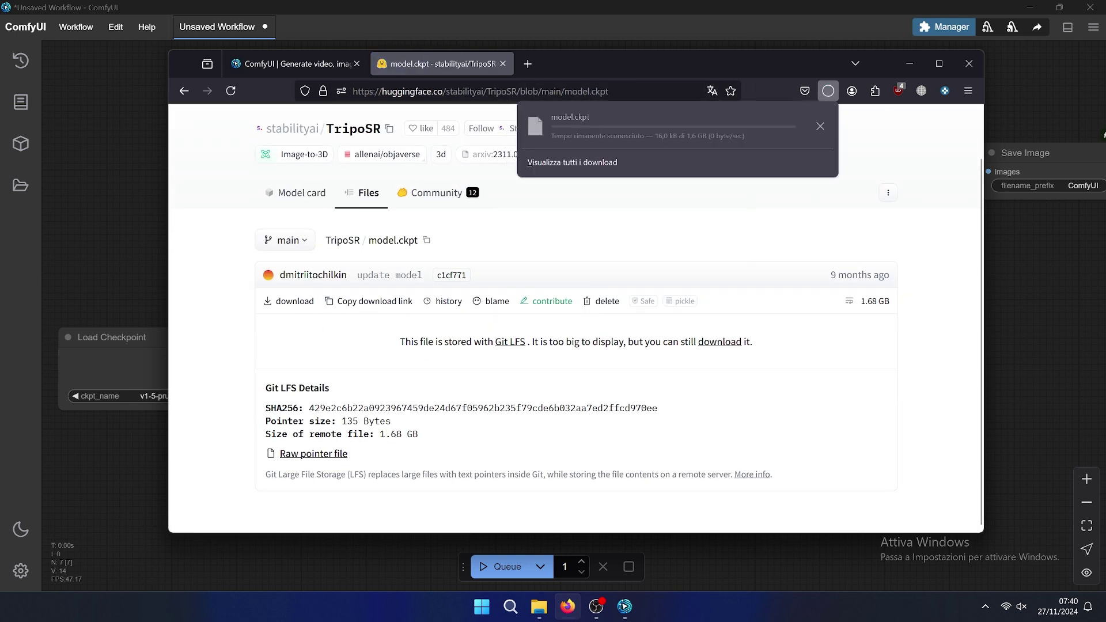
scroll(486, 347, "up", 1)
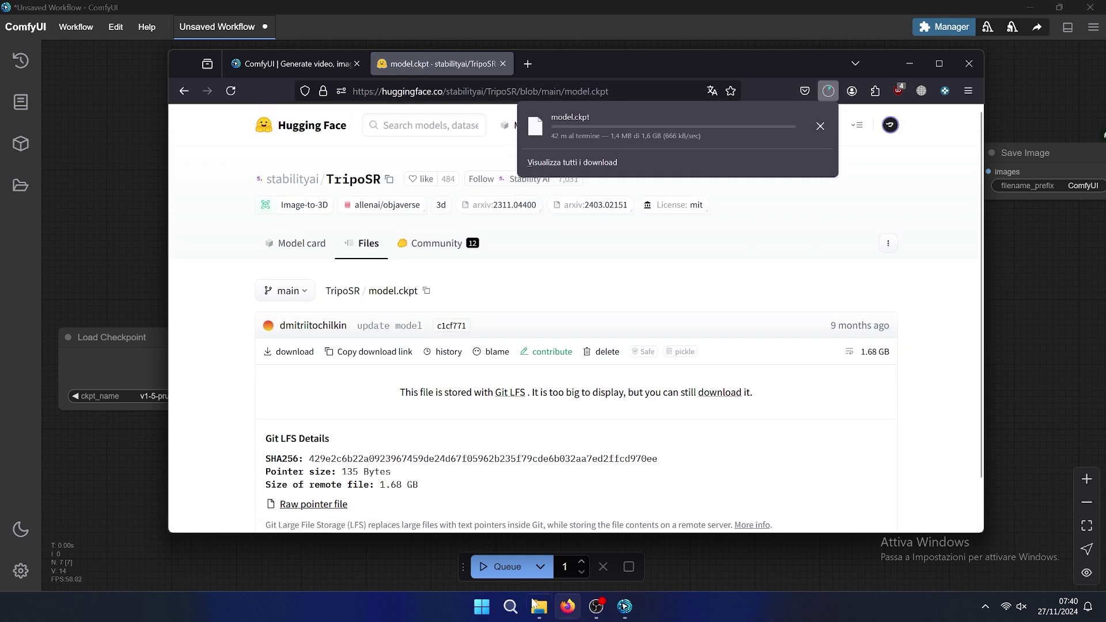
left_click(539, 607)
Open ComfyUI's models > checkpoints folder and confirm the model.ckpt download finished.
double_click(284, 281)
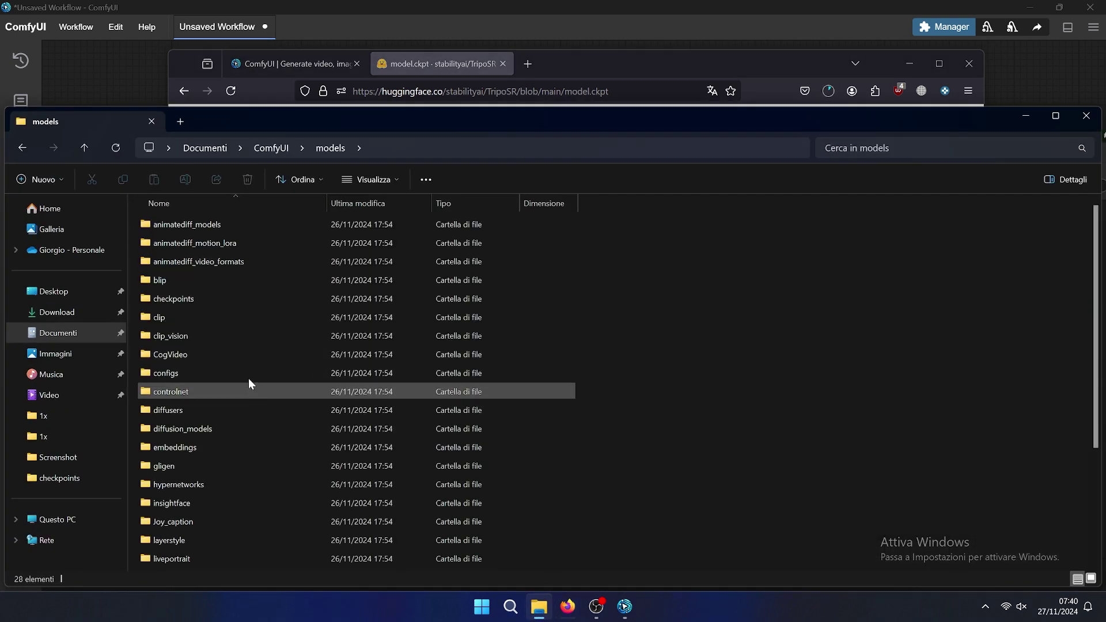
double_click(208, 297)
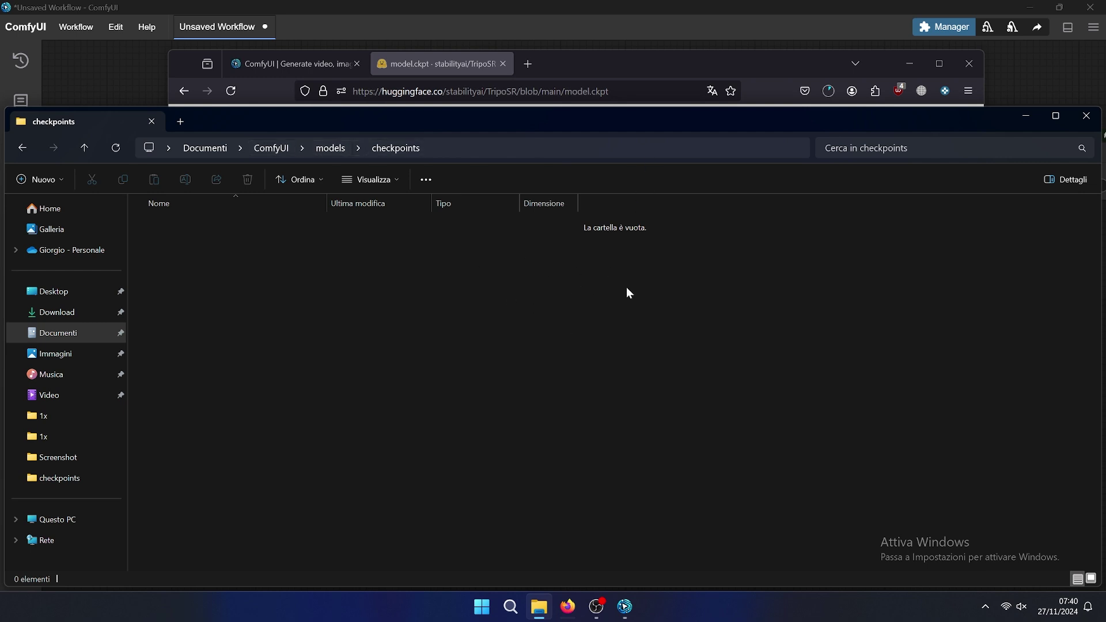
left_click(1025, 115)
left_click(828, 91)
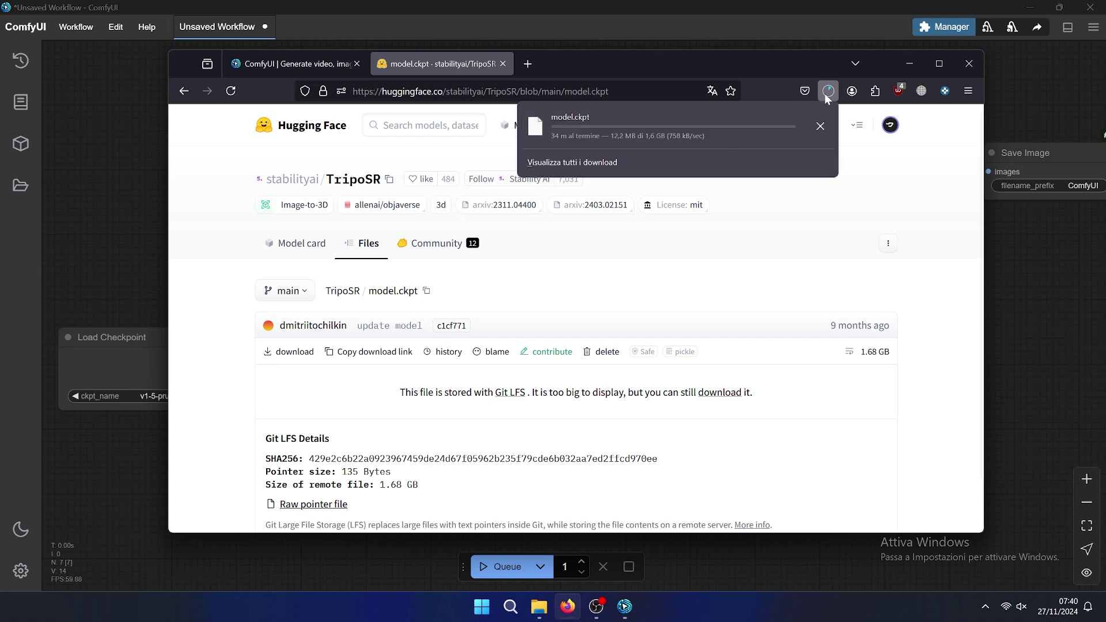
scroll(546, 293, "down", 2)
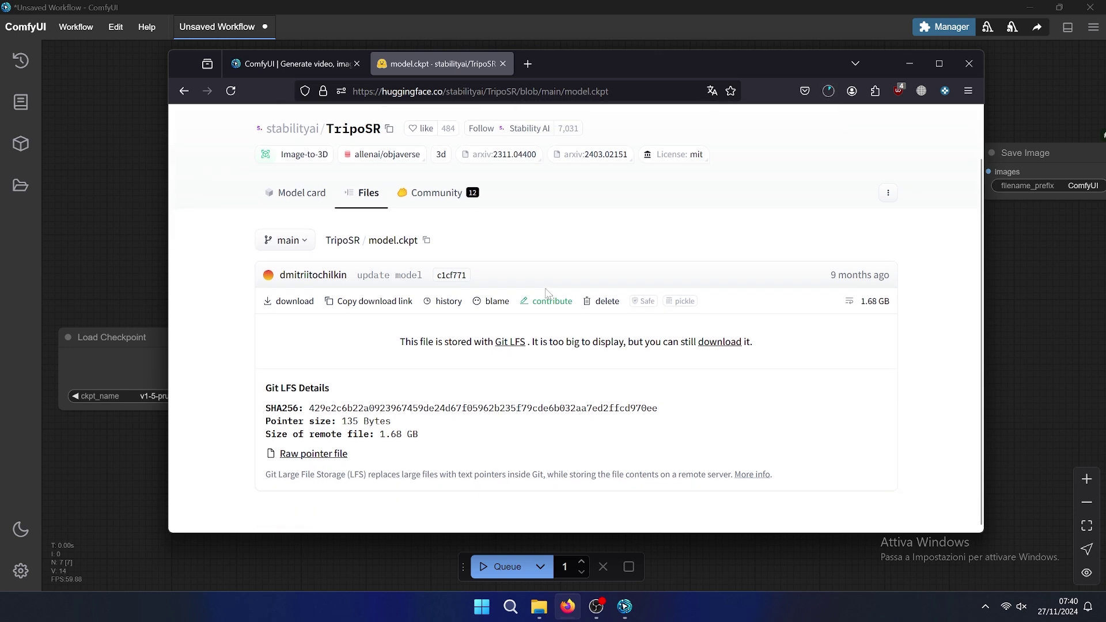
left_click(829, 91)
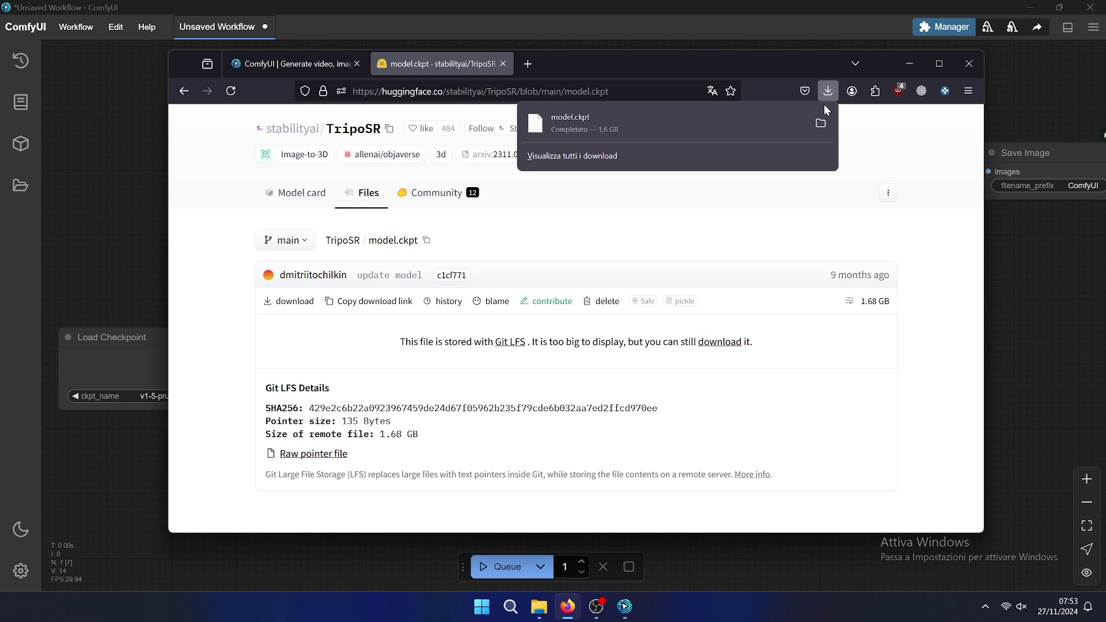
Drag model.ckpt into the checkpoints folder and bring Firefox back to front.
left_click_drag(589, 123, 380, 306)
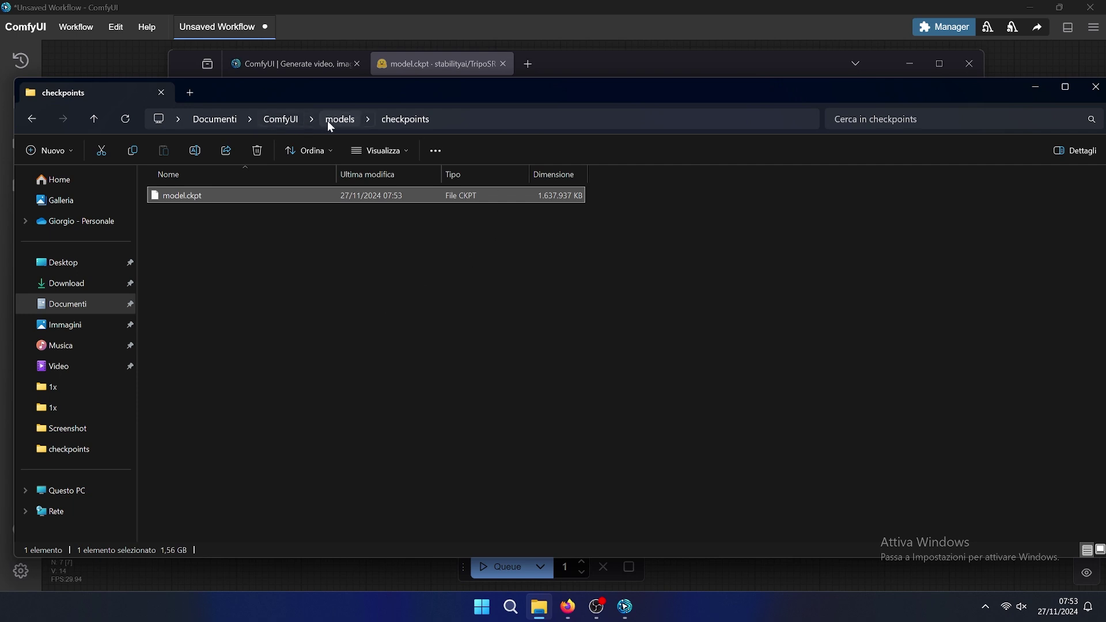
left_click(1037, 87)
left_click(909, 62)
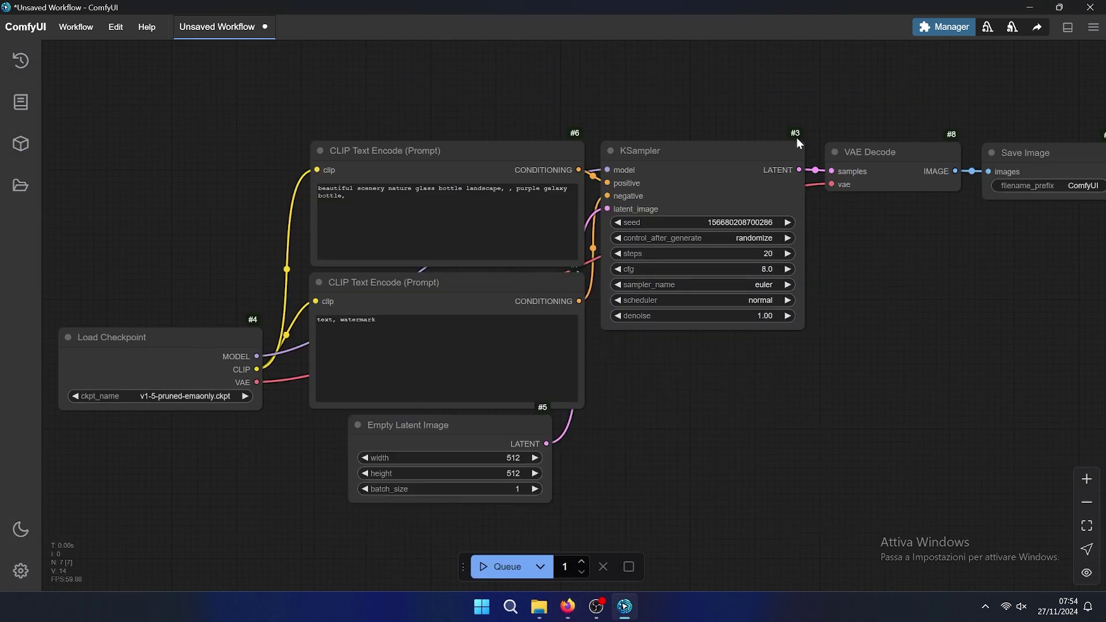
left_click(567, 607)
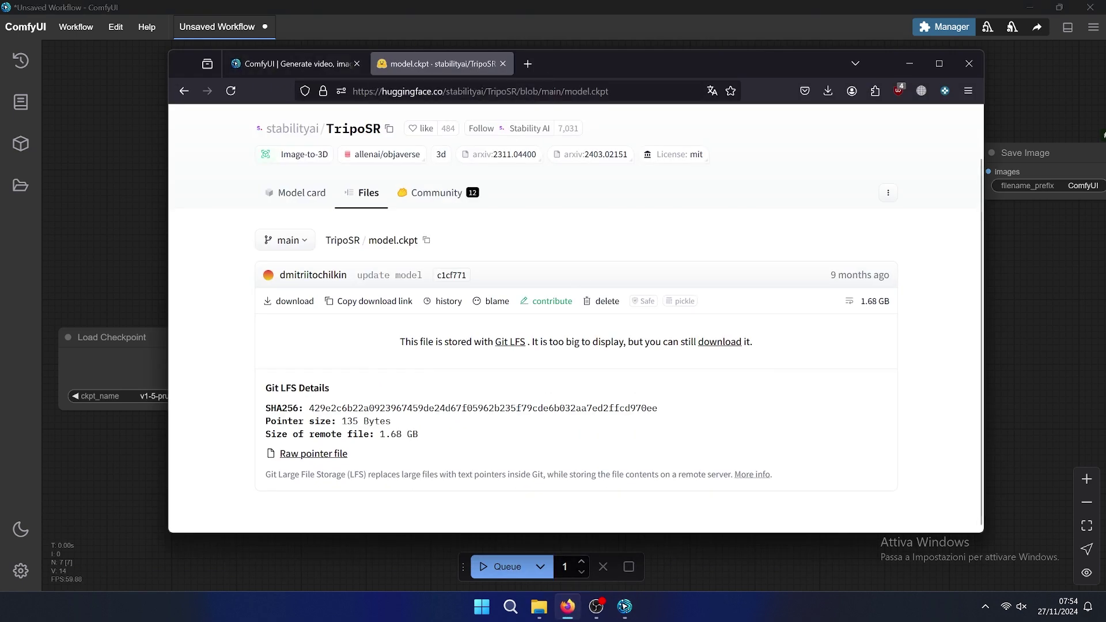
Back on the GitHub repo, open workflow_simple.json and download the raw file.
left_click(184, 91)
scroll(436, 278, "up", 10)
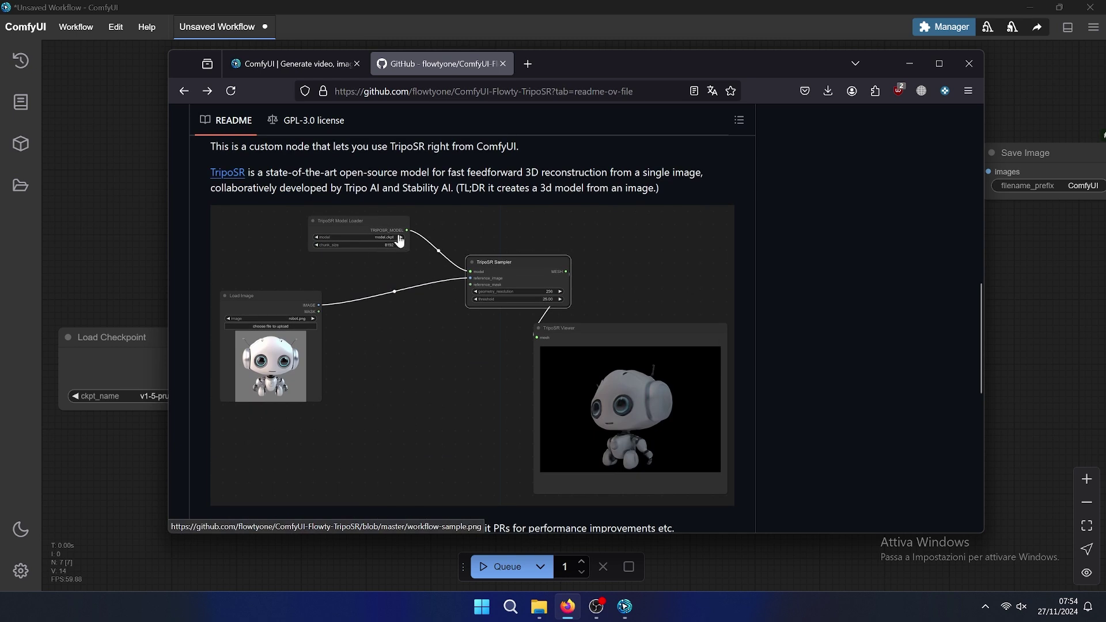
scroll(395, 240, "down", 3)
scroll(397, 237, "up", 7)
scroll(398, 229, "up", 5)
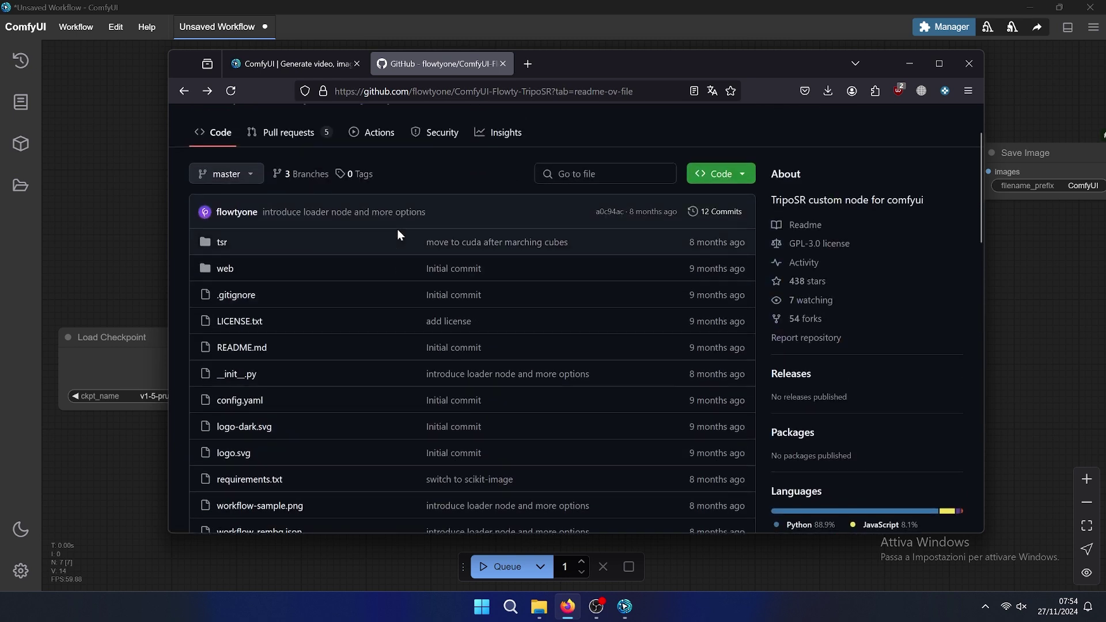
scroll(374, 271, "down", 3)
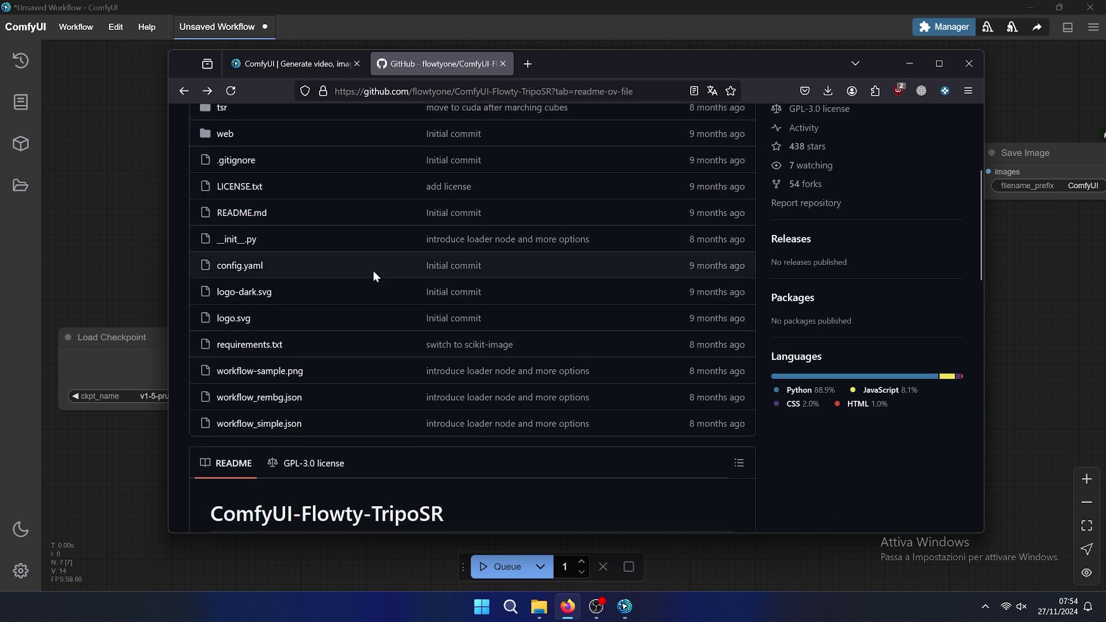
left_click(255, 429)
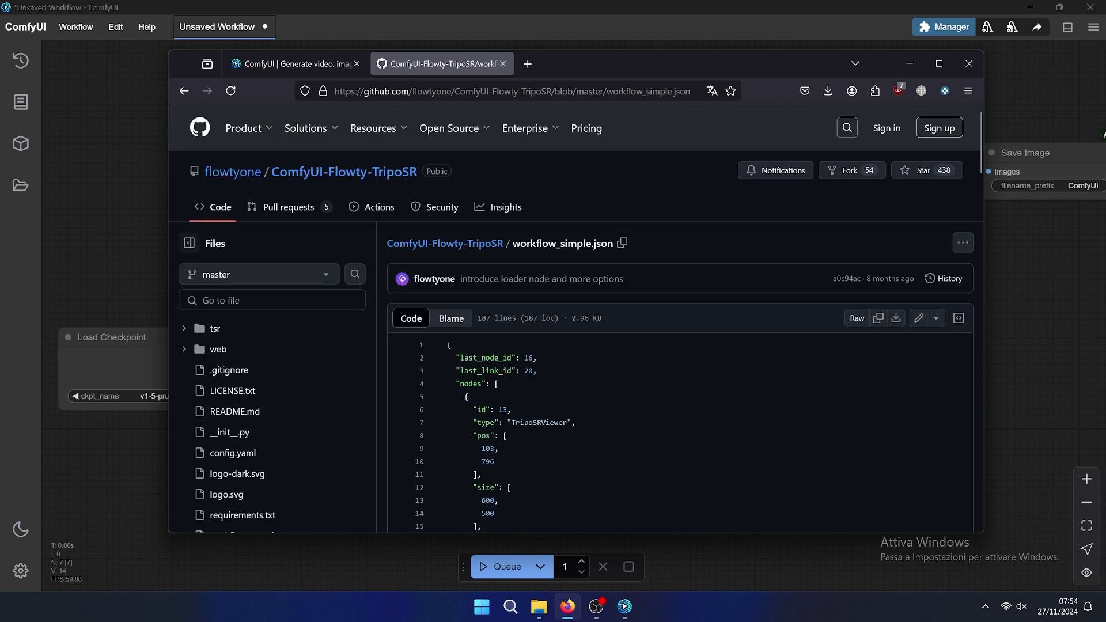
left_click(897, 318)
left_click_drag(620, 61, 575, 189)
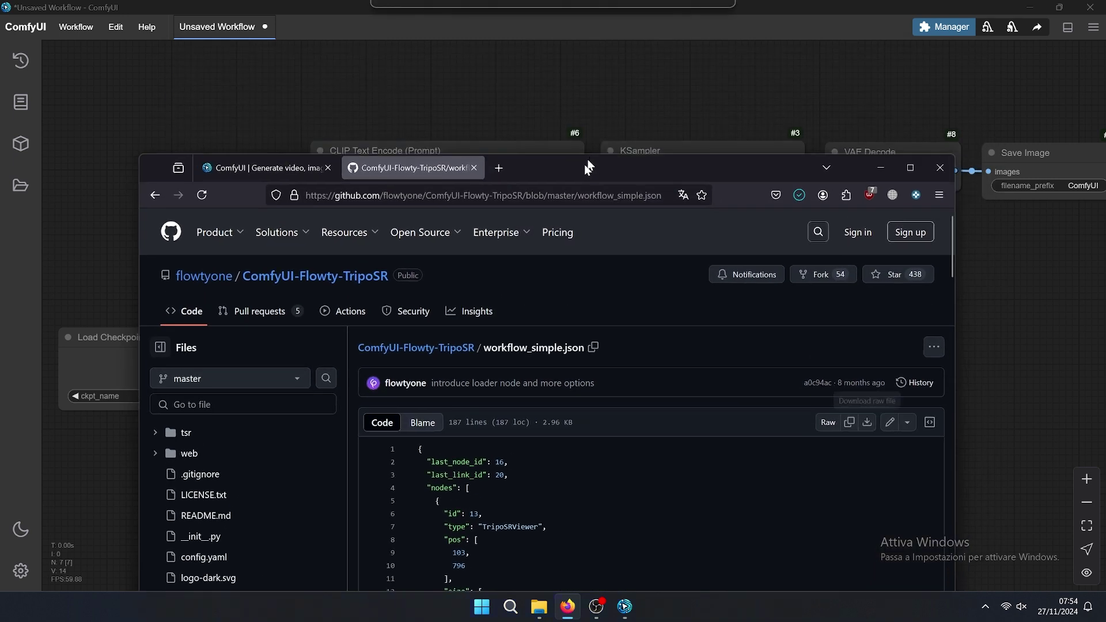
Load the downloaded workflow_simple.json onto the ComfyUI canvas and arrange the TripoSR nodes.
left_click(783, 219)
left_click_drag(651, 251, 599, 105)
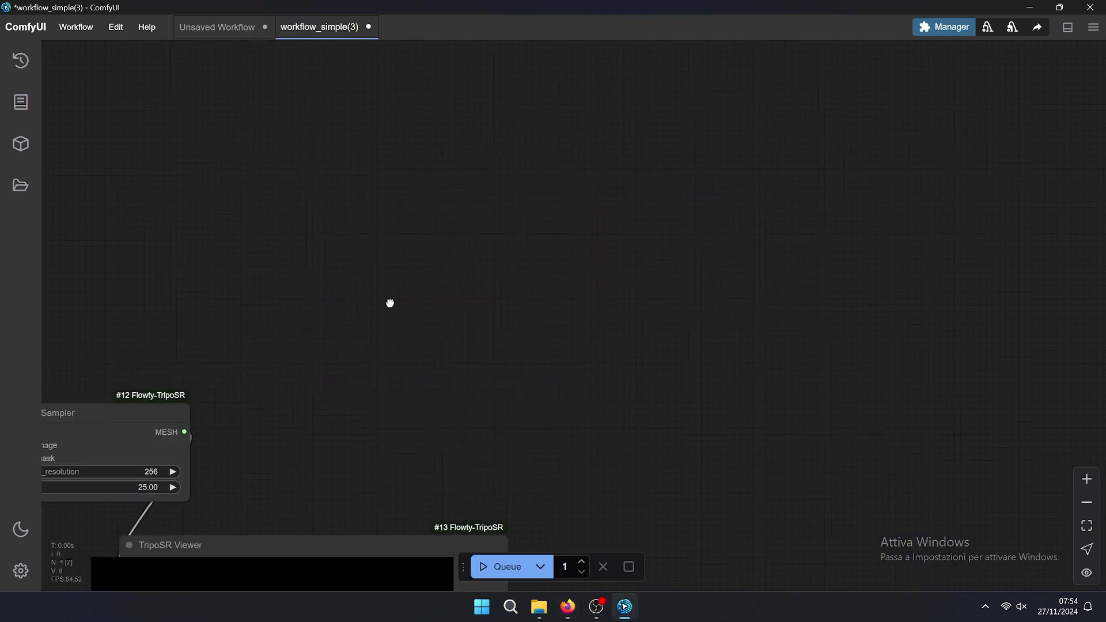
left_click_drag(441, 280, 786, 80)
scroll(749, 155, "down", 3)
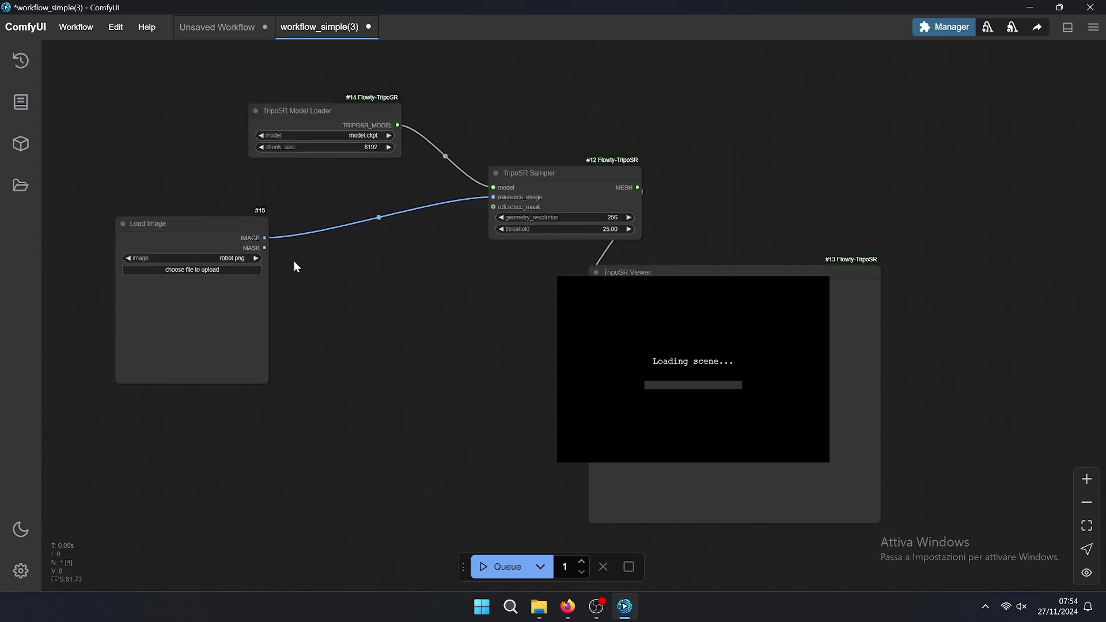
left_click_drag(283, 275, 323, 340)
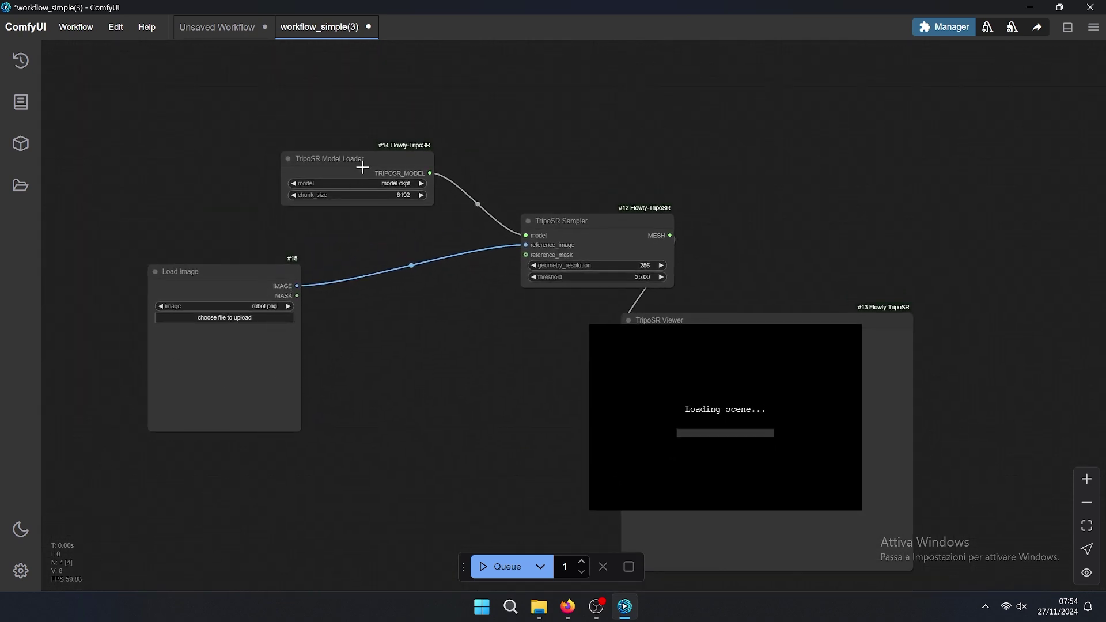
left_click_drag(359, 158, 231, 152)
Confirm the TripoSR Model Loader uses the model.ckpt checkpoint.
scroll(240, 181, "up", 3)
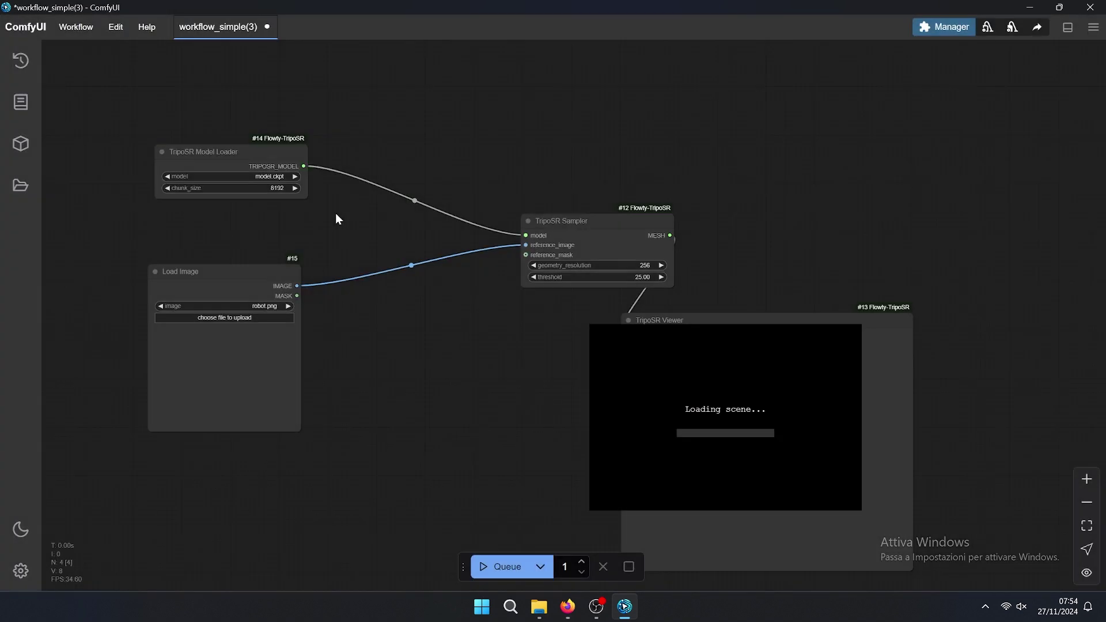
scroll(247, 161, "up", 3)
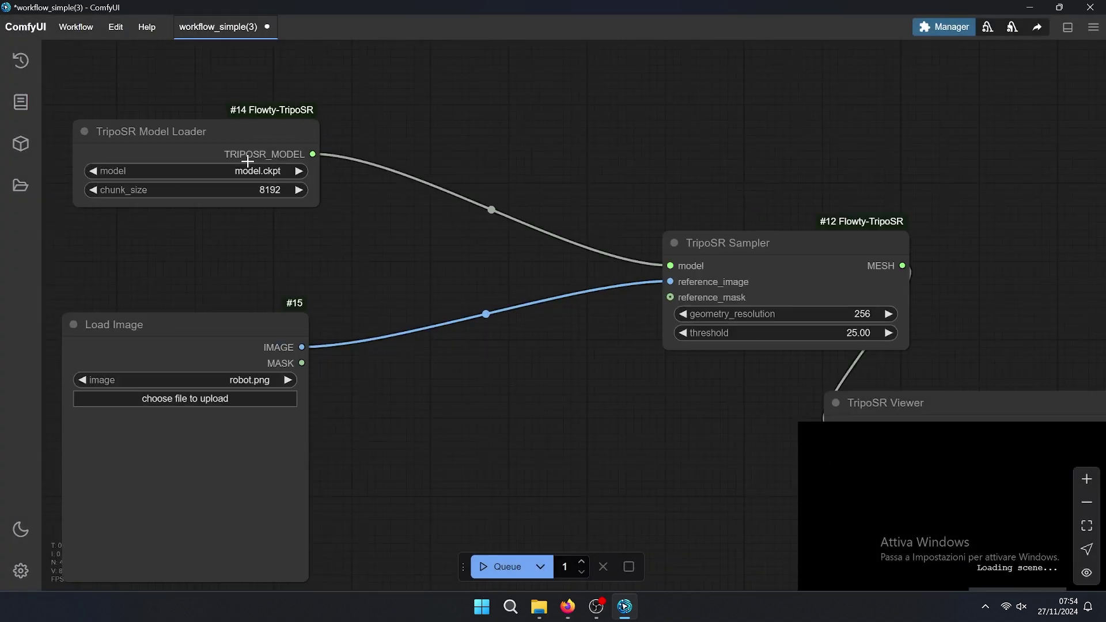
left_click(246, 170)
left_click(275, 171)
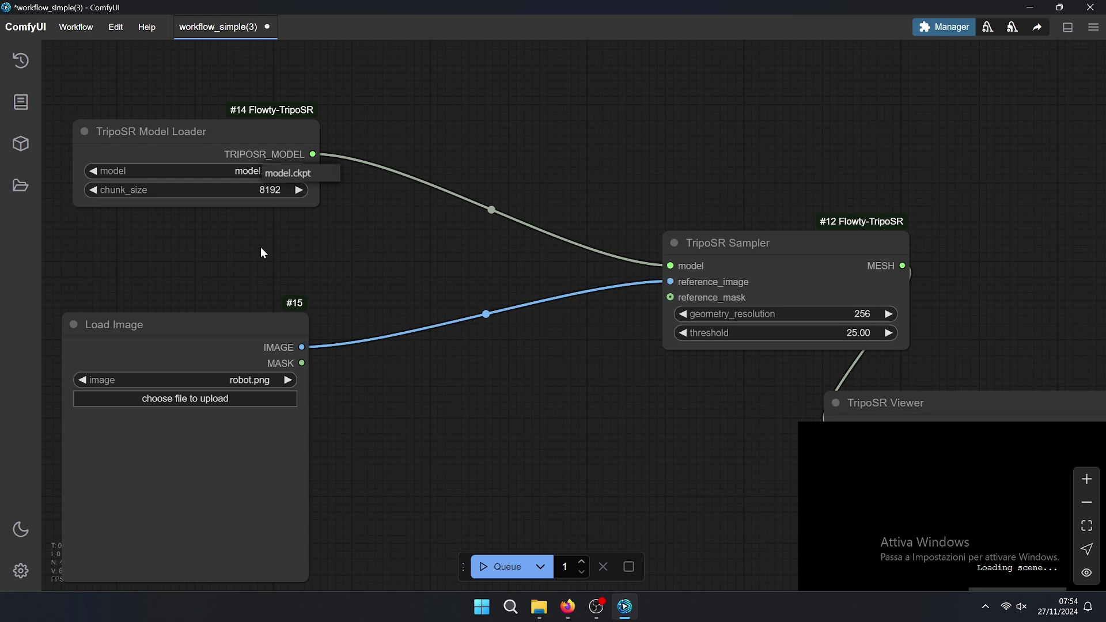
left_click(304, 225)
Move the TripoSR Viewer node up beside the Sampler and pan back to the loaders.
scroll(322, 229, "down", 4)
left_click_drag(410, 248, 298, 235)
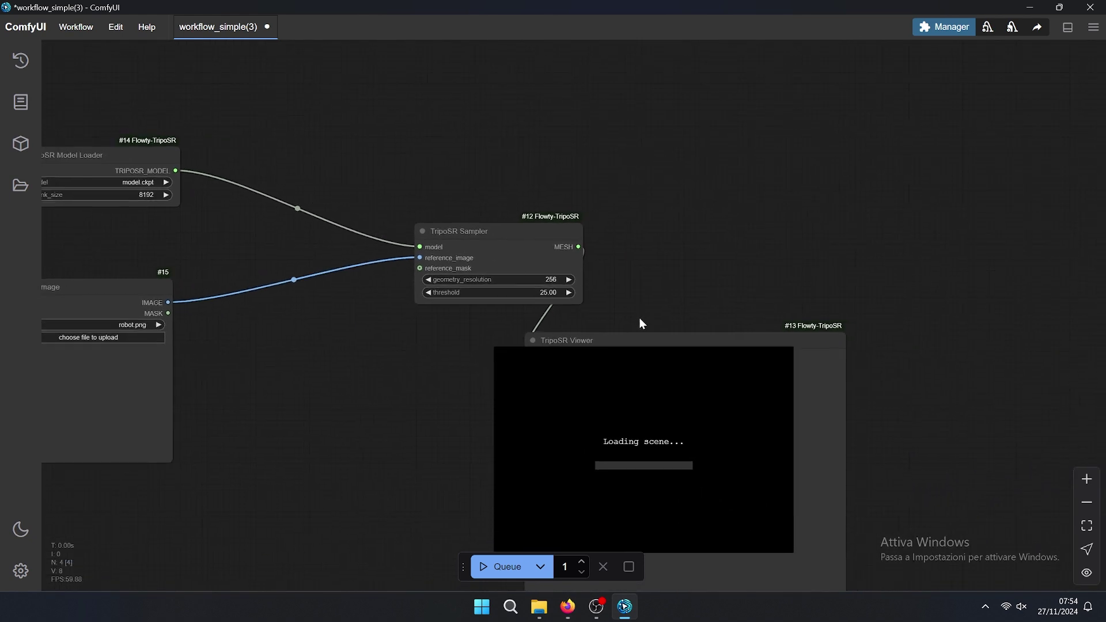
scroll(659, 324, "up", 4)
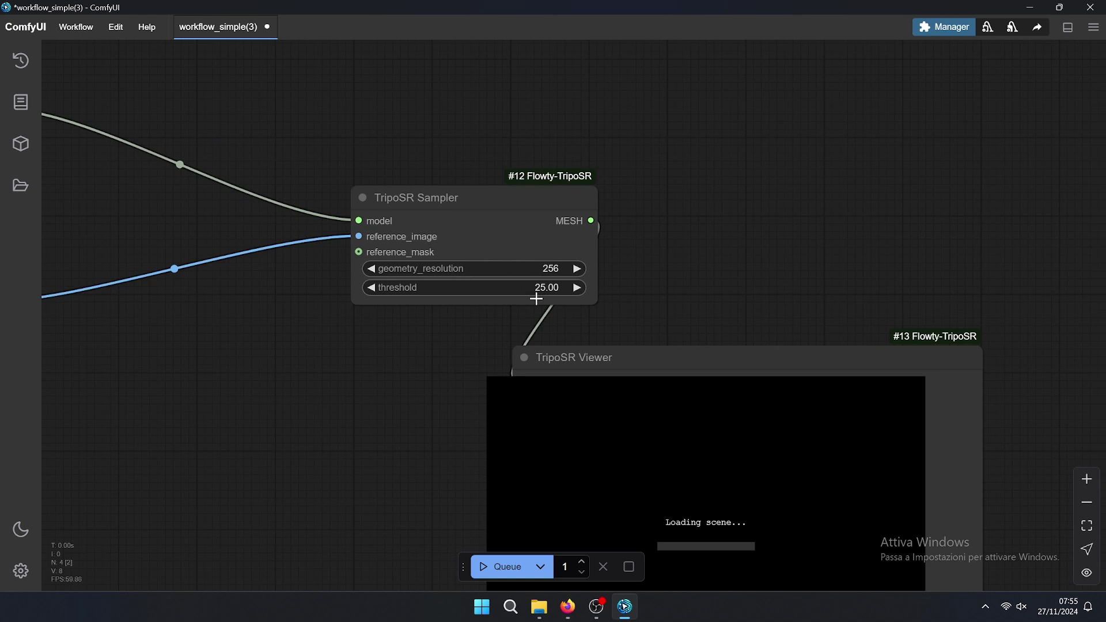
left_click_drag(578, 348, 808, 211)
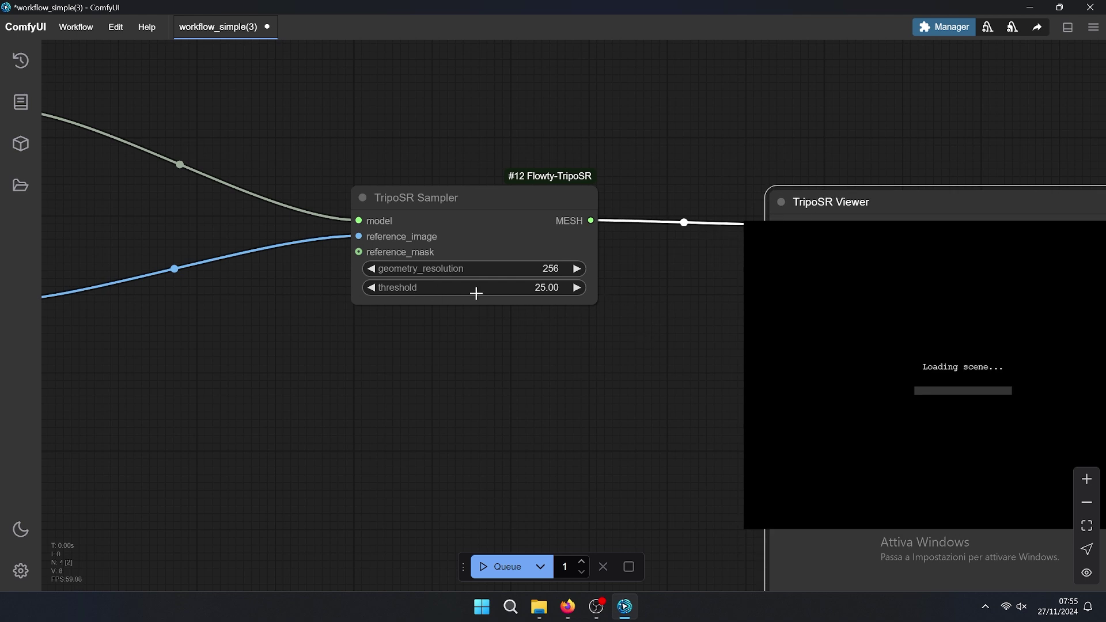
scroll(595, 331, "down", 1)
scroll(595, 318, "down", 3)
left_click_drag(354, 370, 495, 368)
Launch Blender 4.2 from the system app search.
key("super")
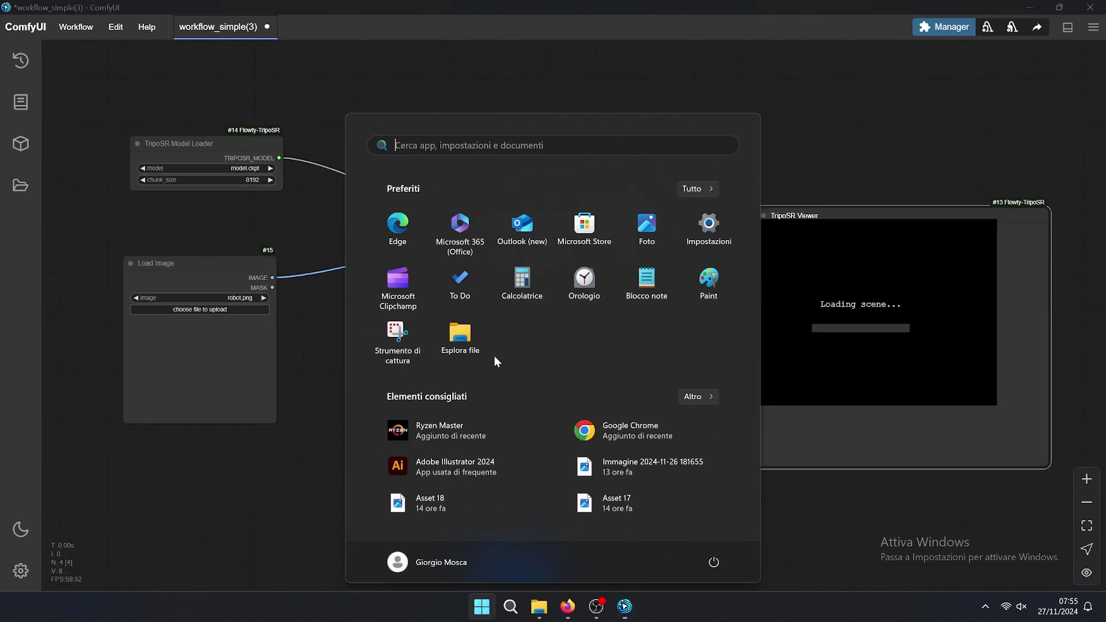
type("blender 4.2")
key("Return")
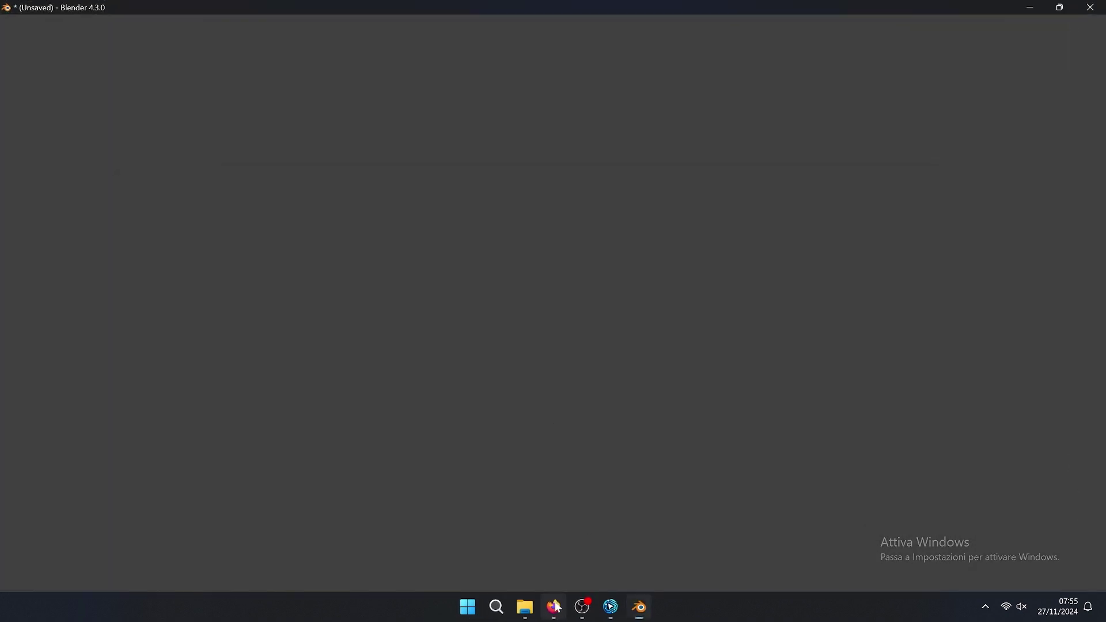
Search the web for 'blender comfyui' in a new Firefox tab.
left_click(553, 607)
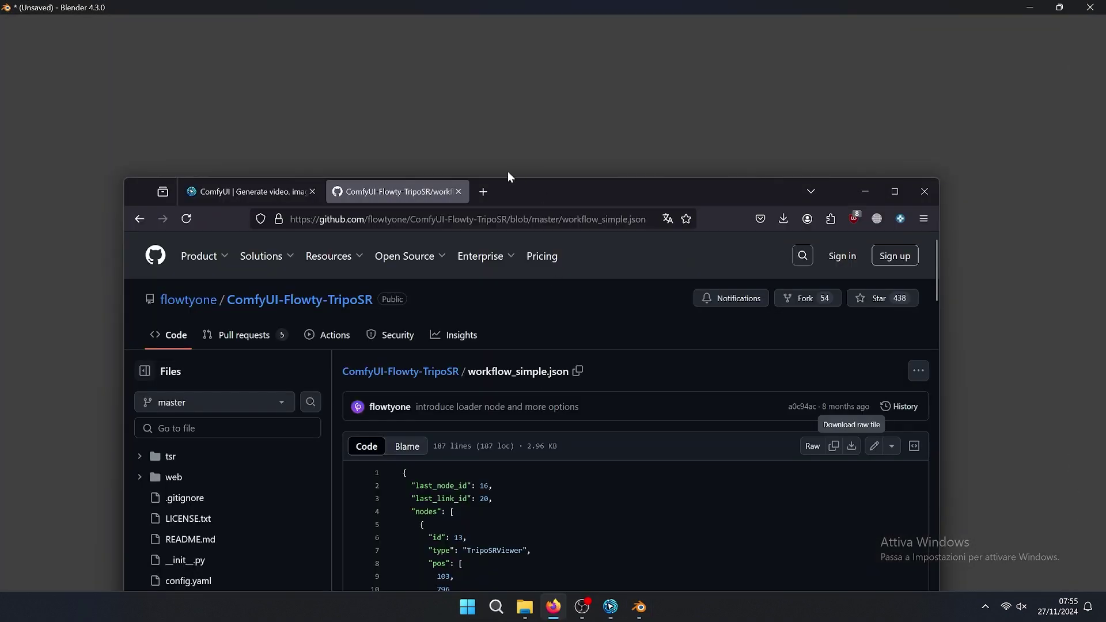
double_click(540, 198)
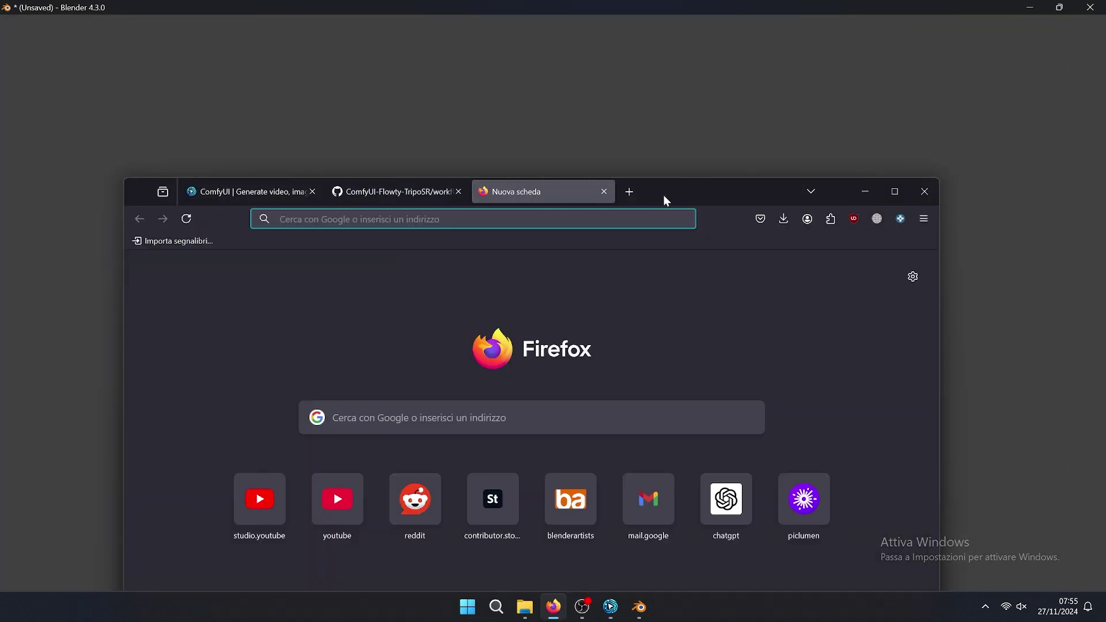
type("blender")
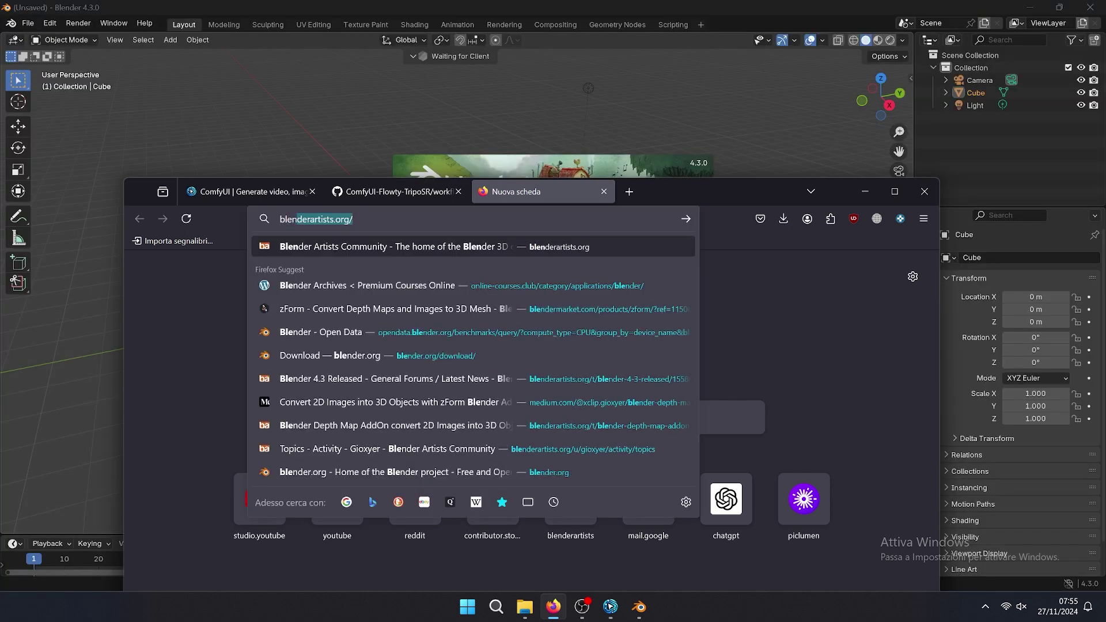
type(" comfyui")
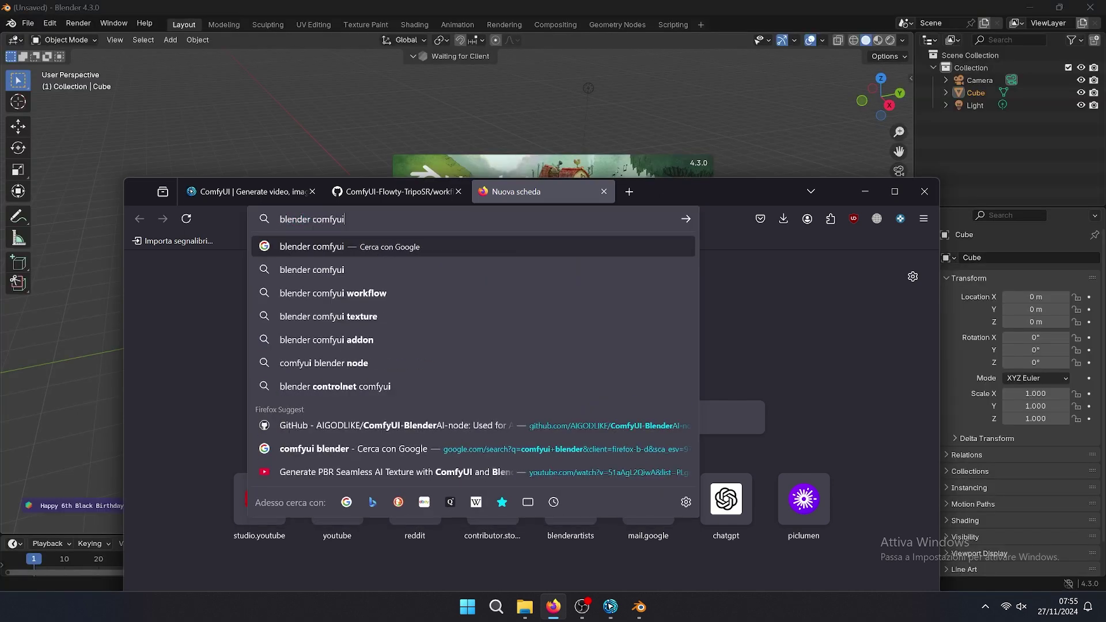
key("Return")
left_click_drag(686, 242, 708, 120)
scroll(664, 267, "down", 6)
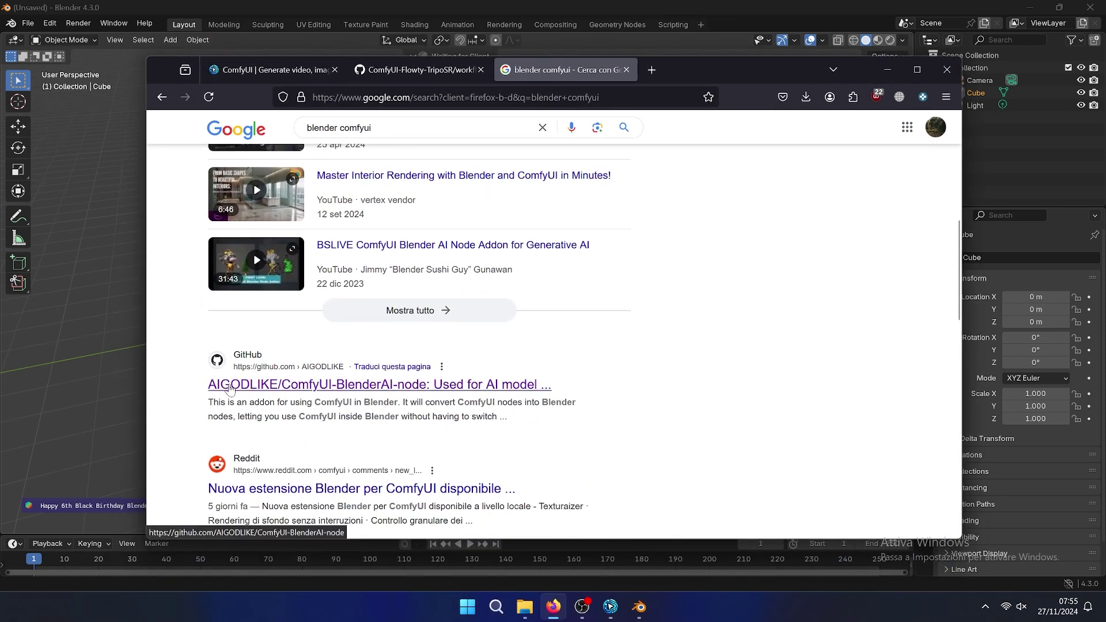
Open the AIGODLIKE ComfyUI-BlenderAI-node repository, skim its README, then minimize Firefox.
left_click(340, 387)
scroll(569, 340, "down", 12)
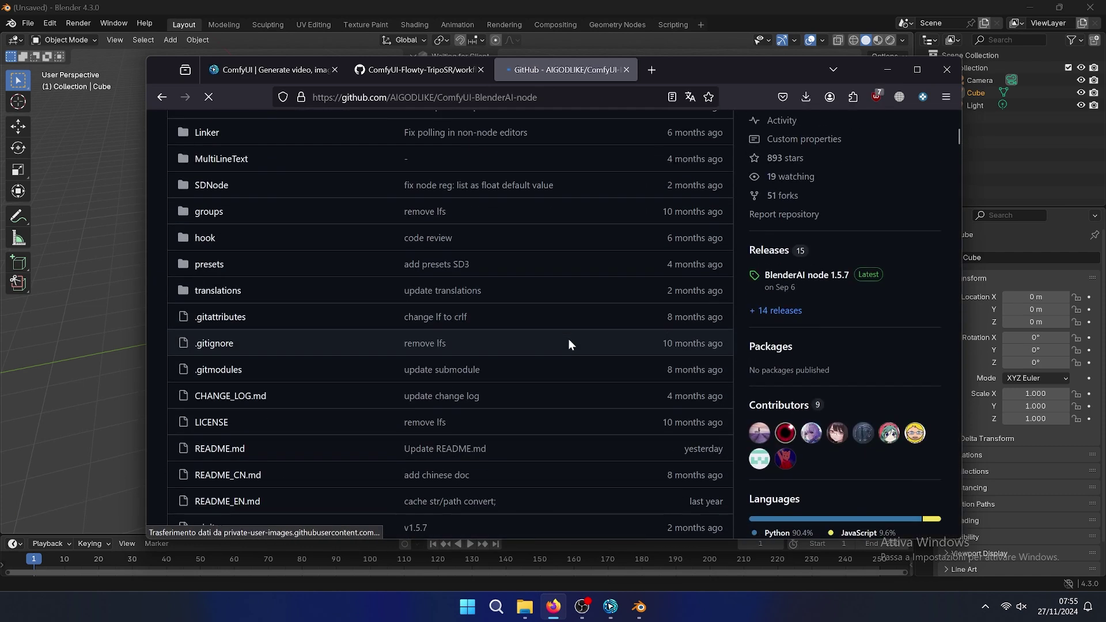
scroll(569, 340, "down", 2)
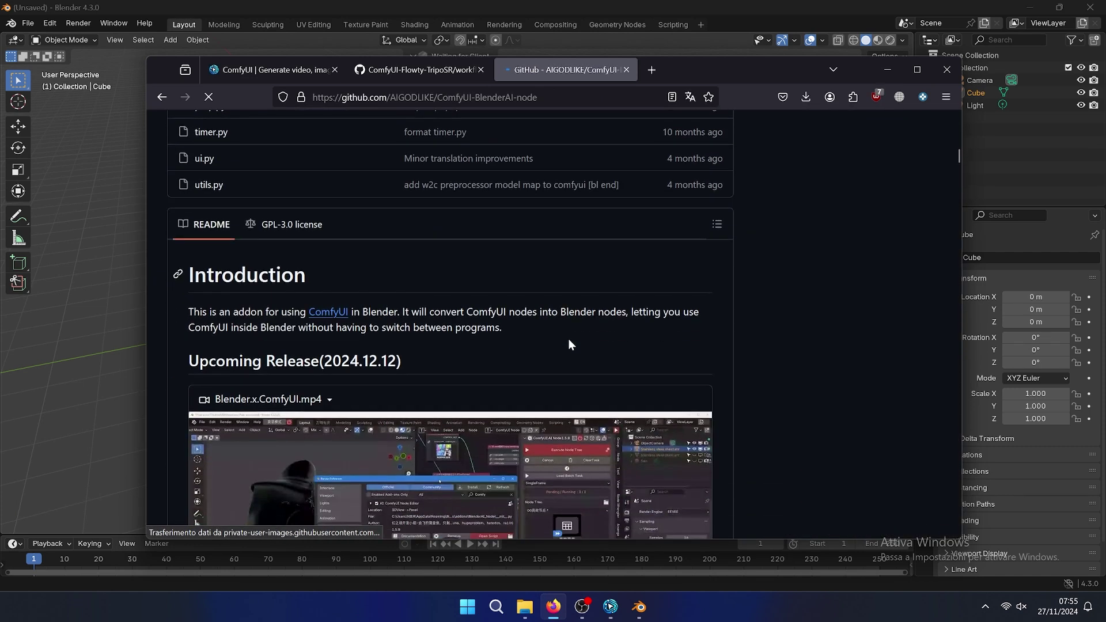
scroll(413, 294, "down", 4)
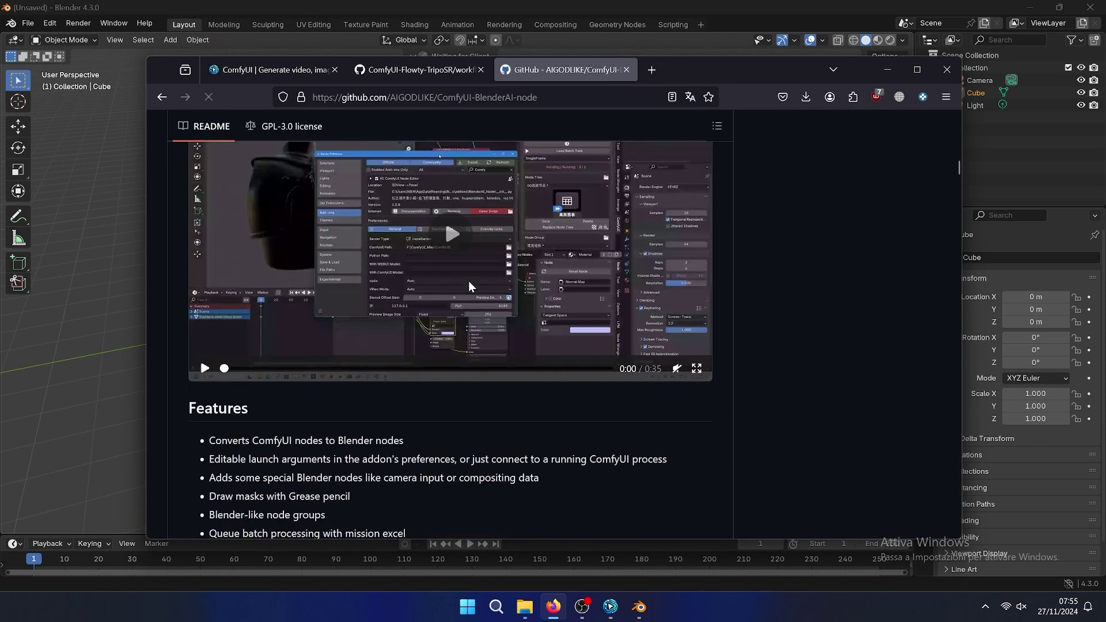
scroll(468, 281, "down", 6)
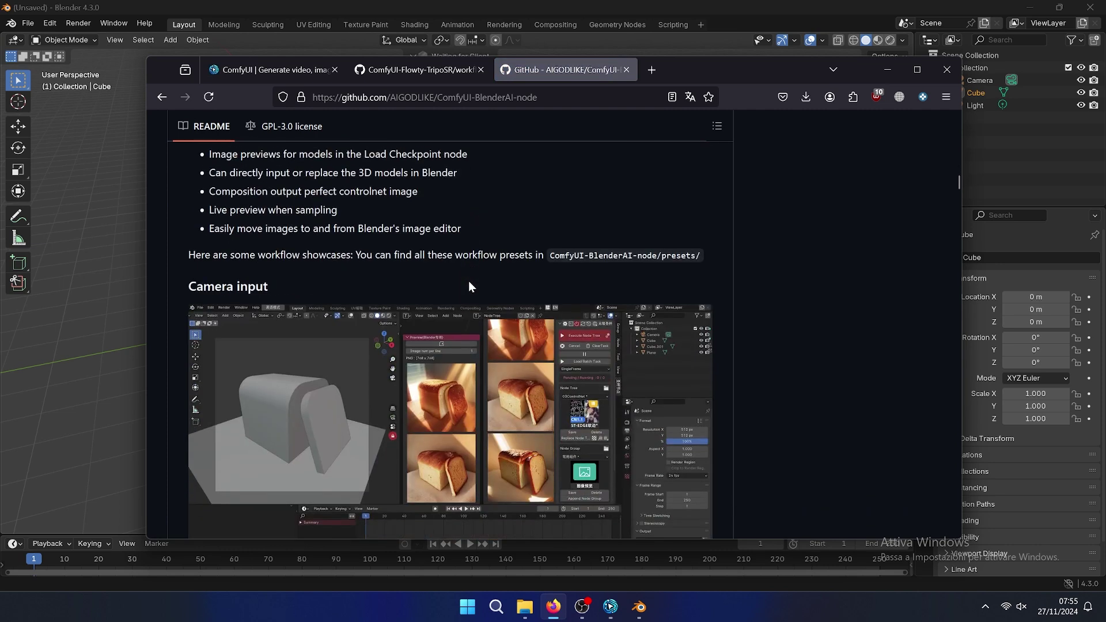
scroll(748, 224, "up", 14)
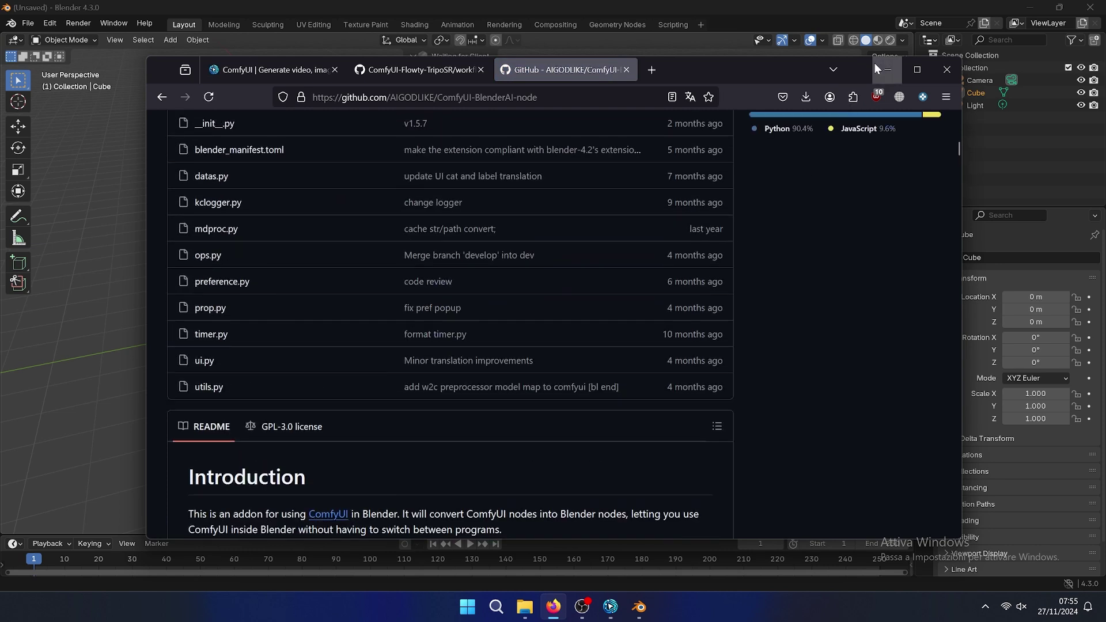
left_click(878, 66)
In Preferences > Add-ons, filter by 'bl' and expand the ComfyUI BlenderAI node add-on.
left_click(49, 23)
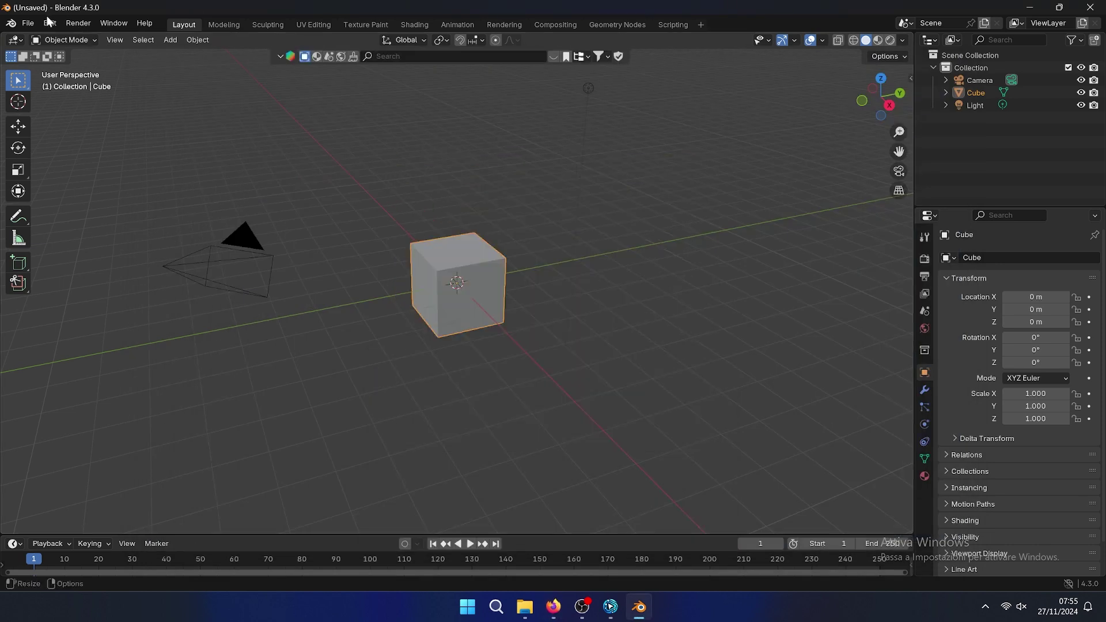
left_click(50, 23)
left_click(81, 183)
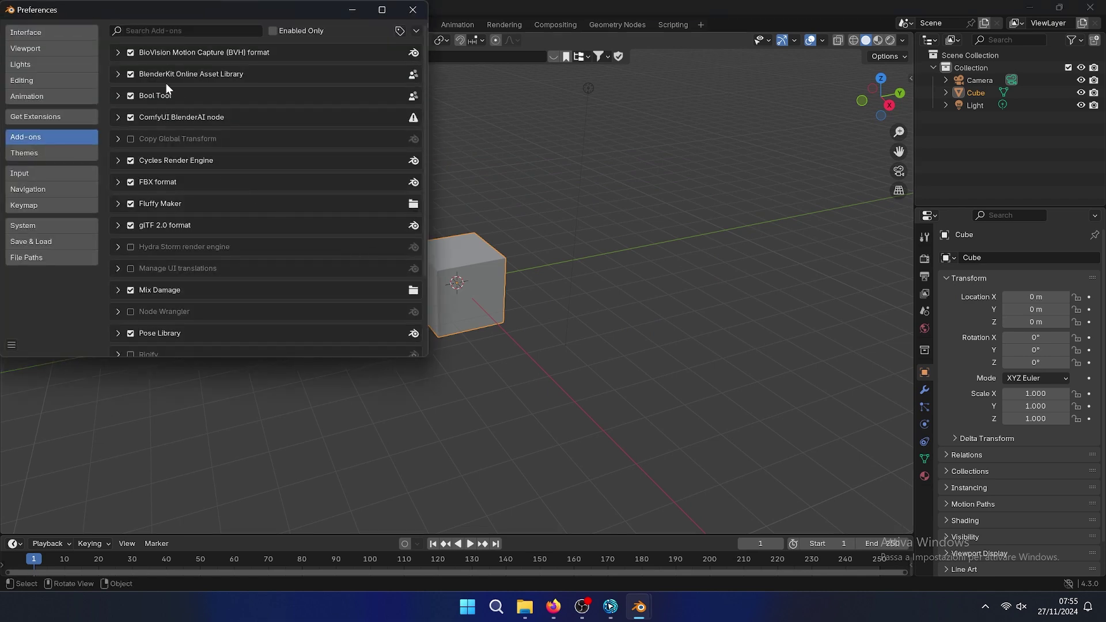
left_click(416, 31)
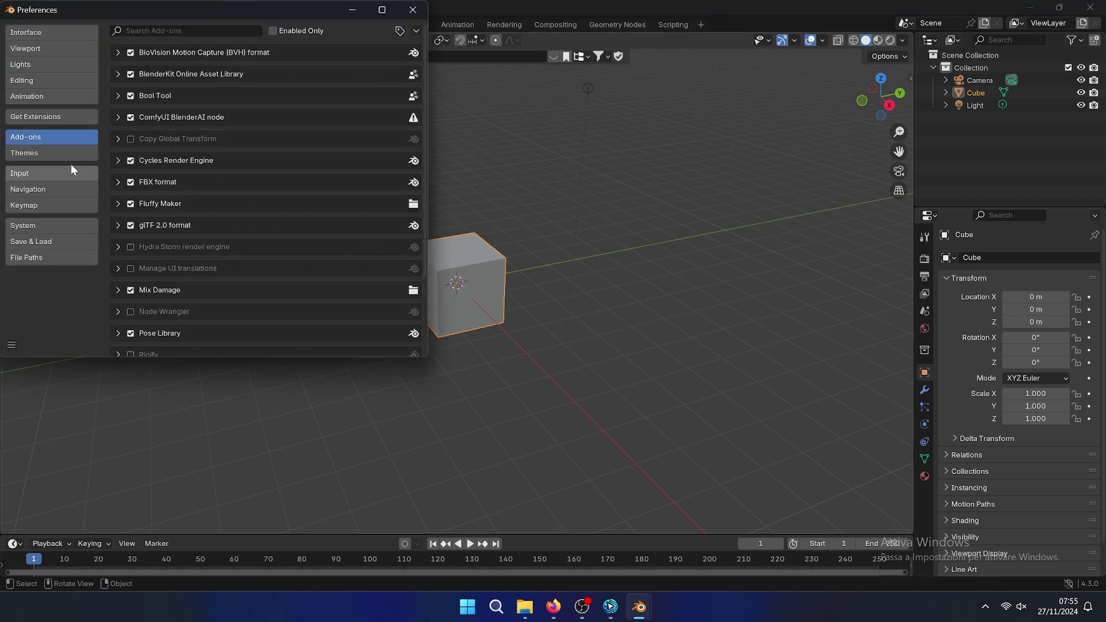
left_click(198, 32)
type("bl")
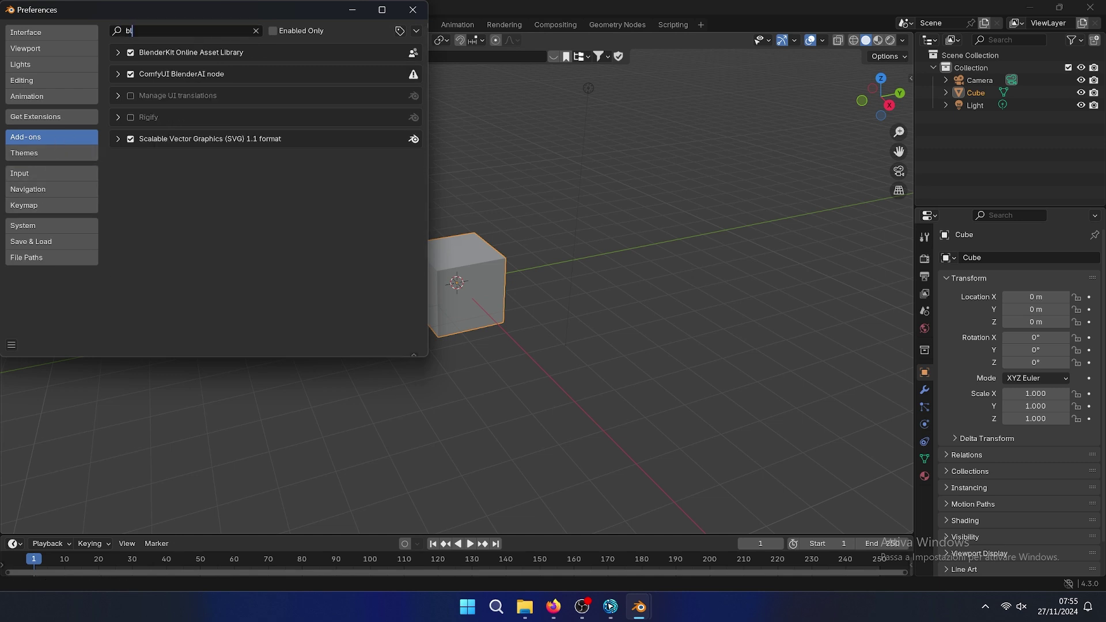
left_click(117, 75)
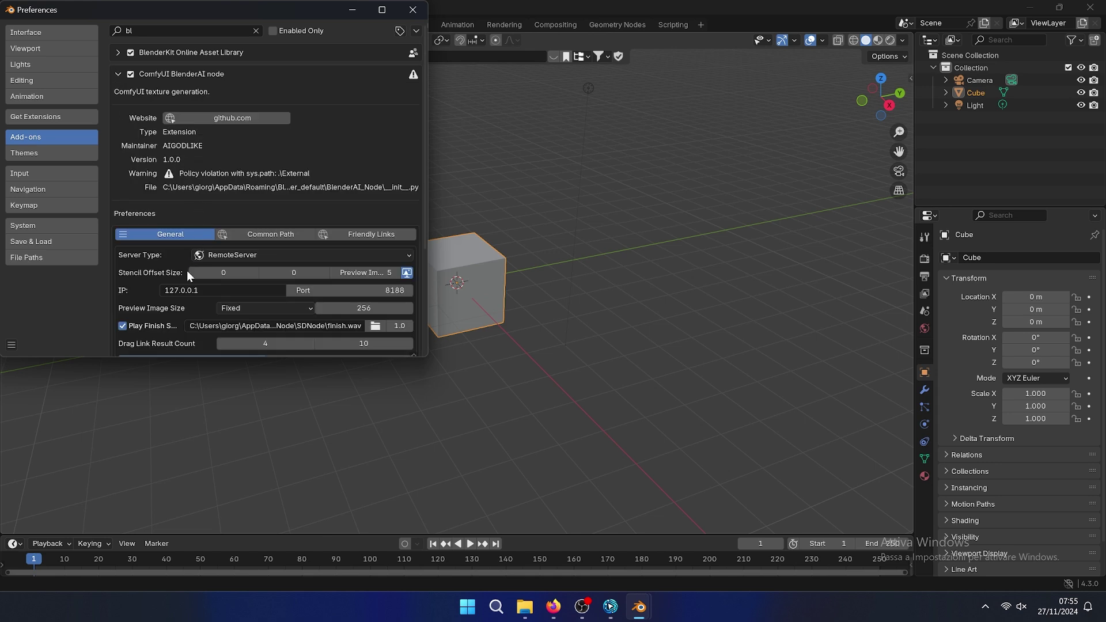
Change the add-on's server port to 8189, then set it back to 8188.
left_click(343, 290)
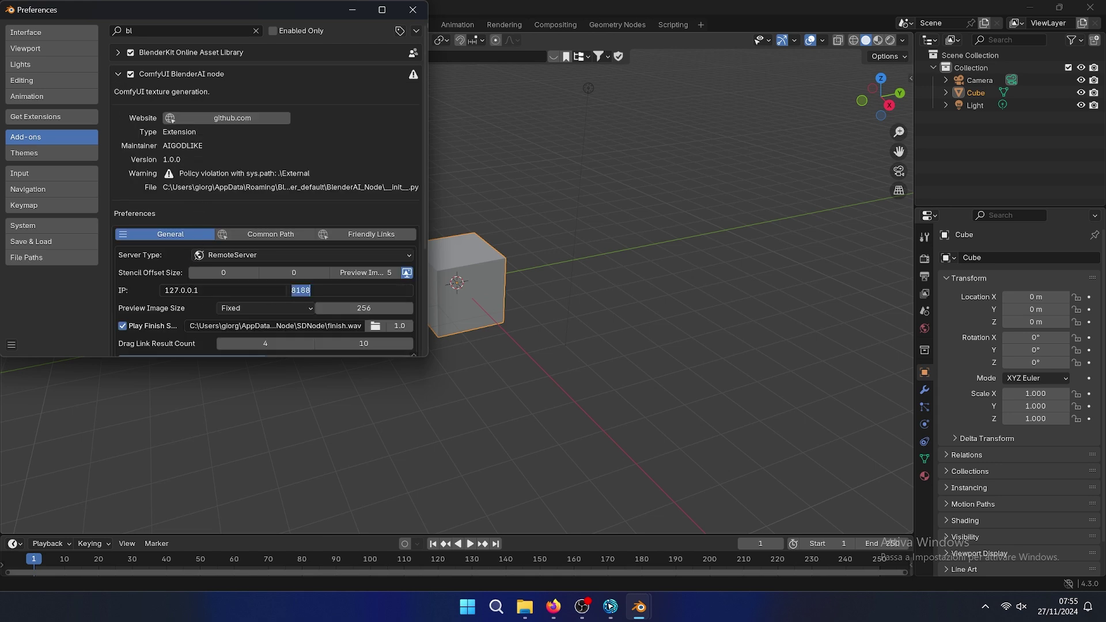
type("8")
key("Return")
left_click(345, 288)
type("8")
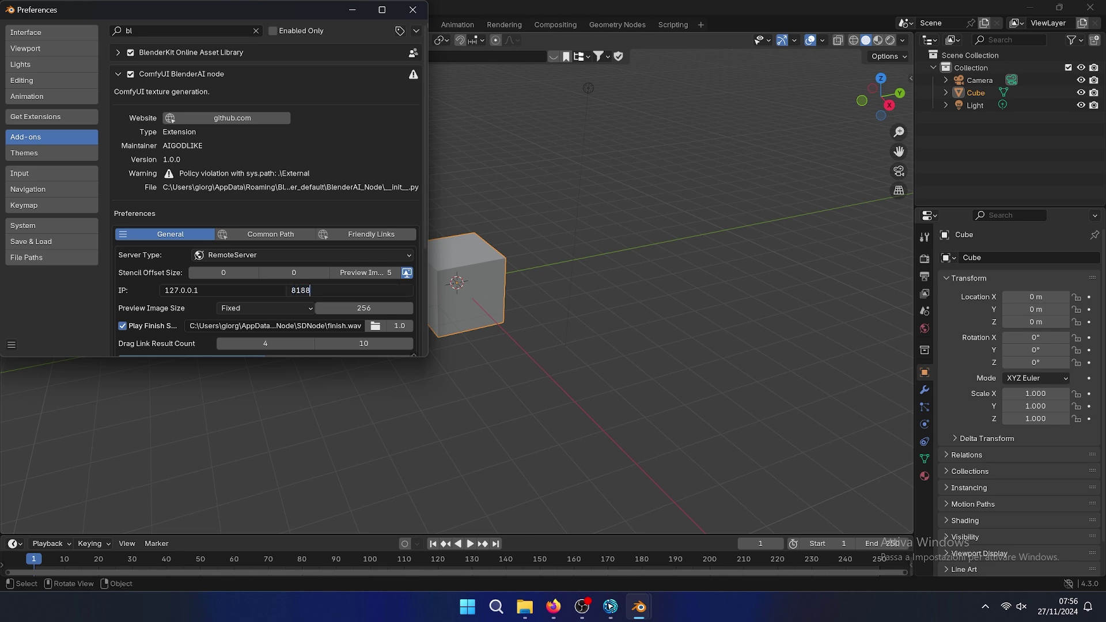
key("Return")
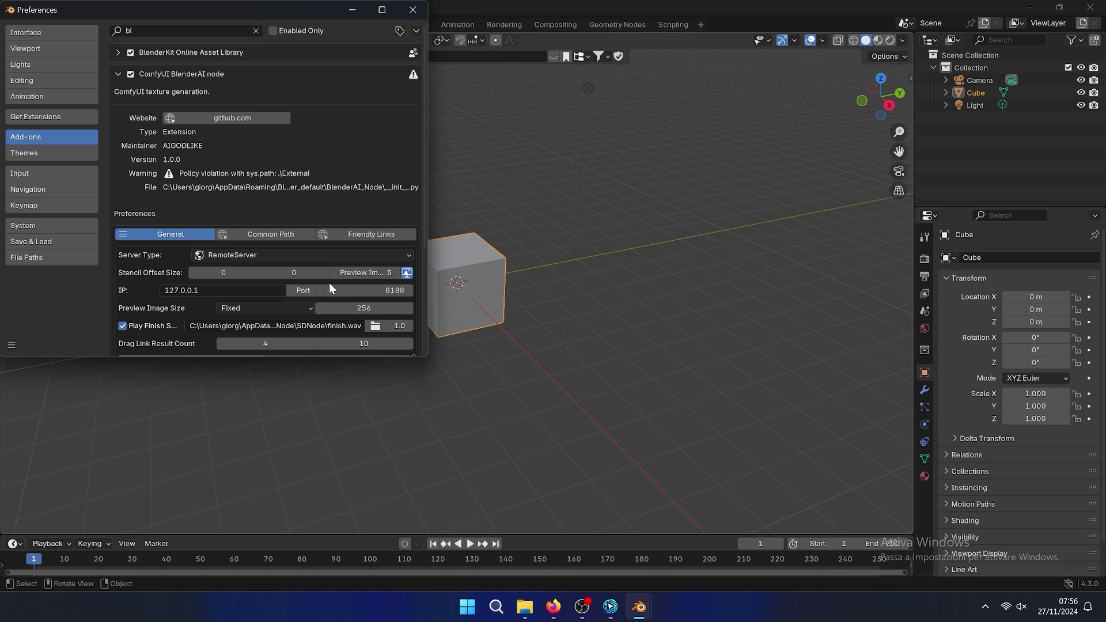
Under LocalServer, set ComfyUI Path to Documents\ComfyUI, then switch back to RemoteServer.
left_click(310, 258)
left_click(287, 270)
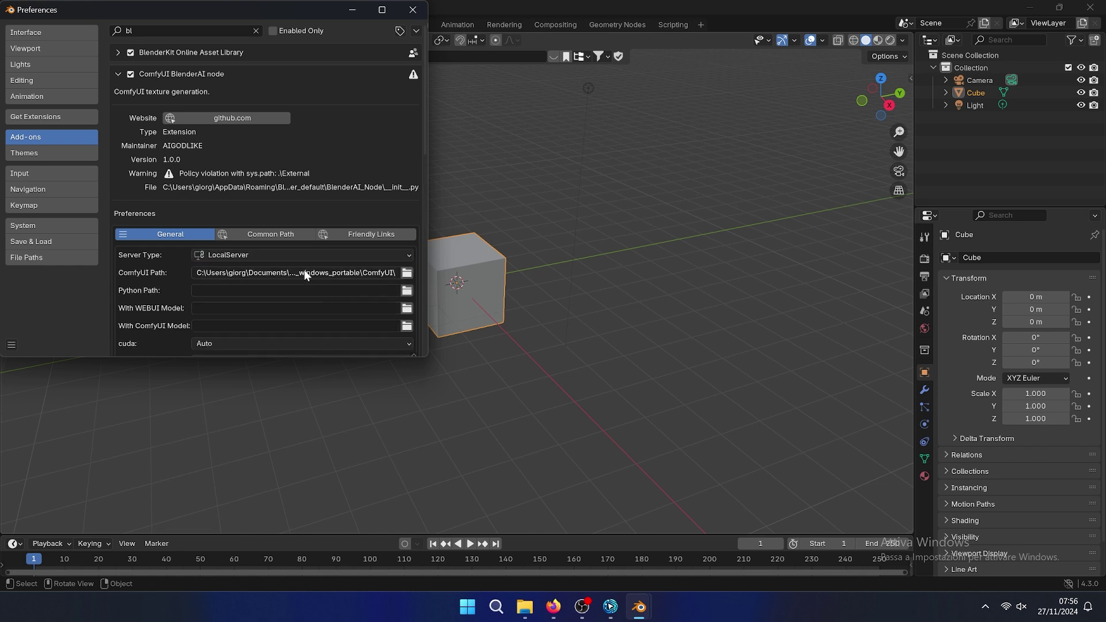
left_click(408, 276)
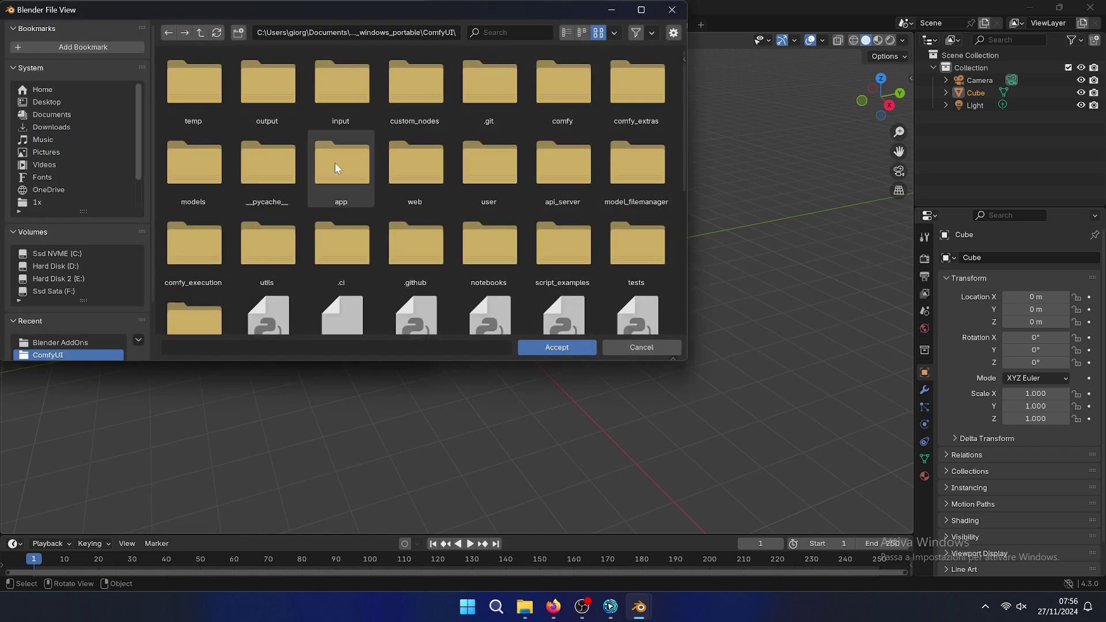
left_click(79, 117)
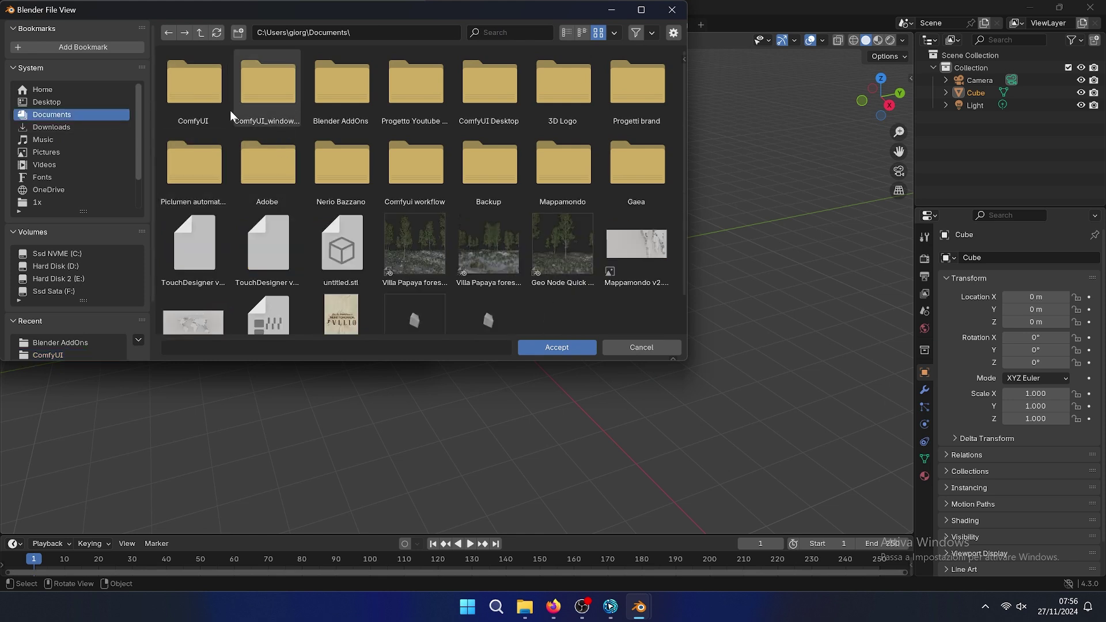
double_click(212, 111)
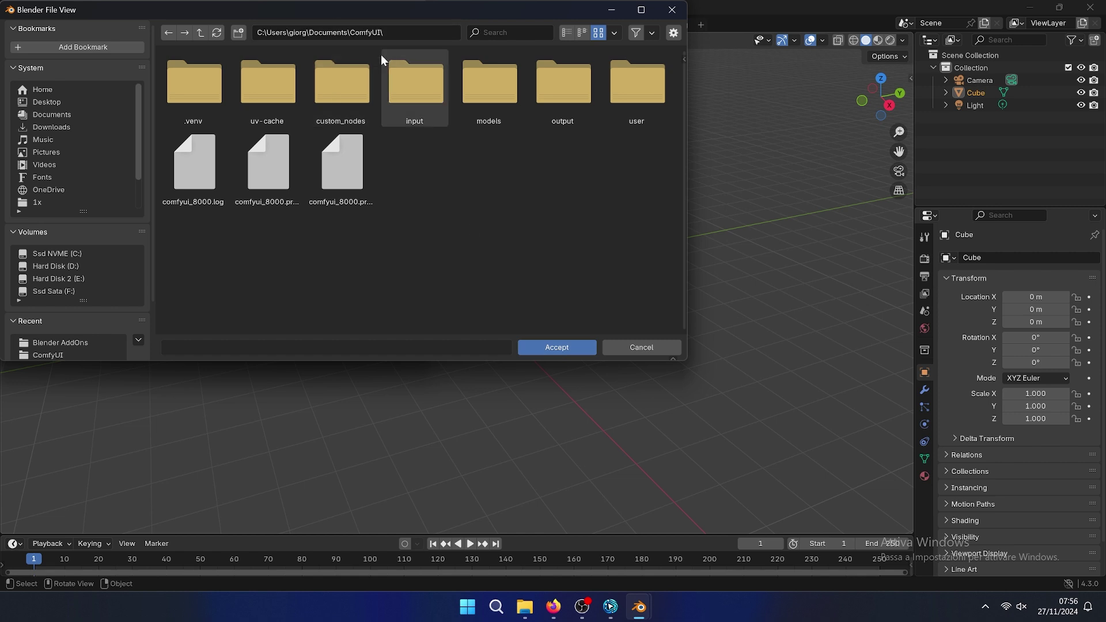
left_click(542, 349)
left_click(312, 255)
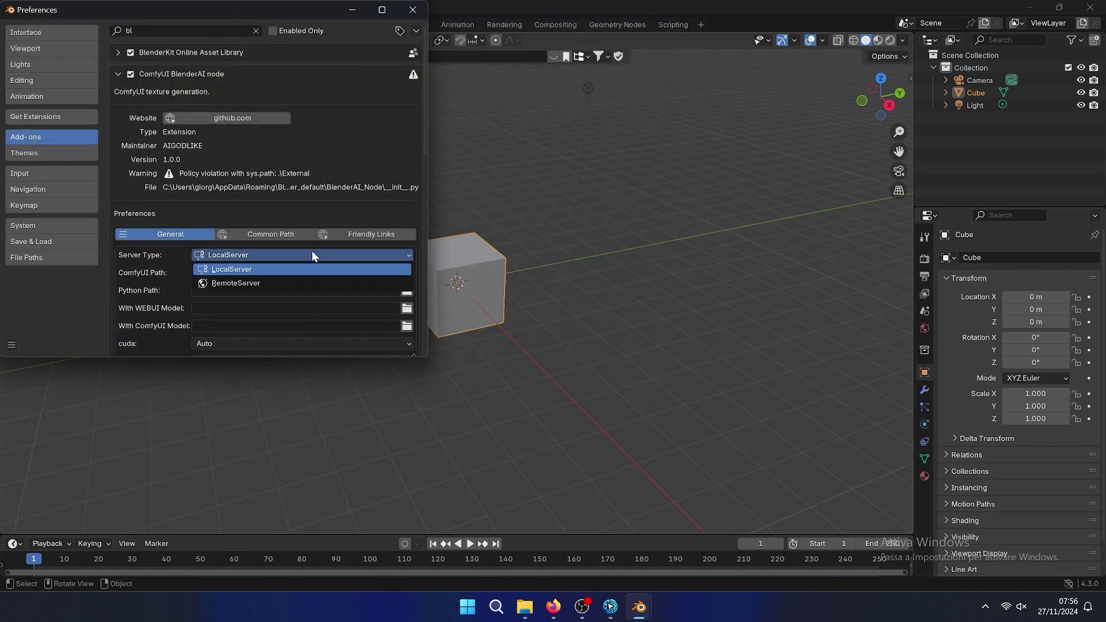
left_click(295, 283)
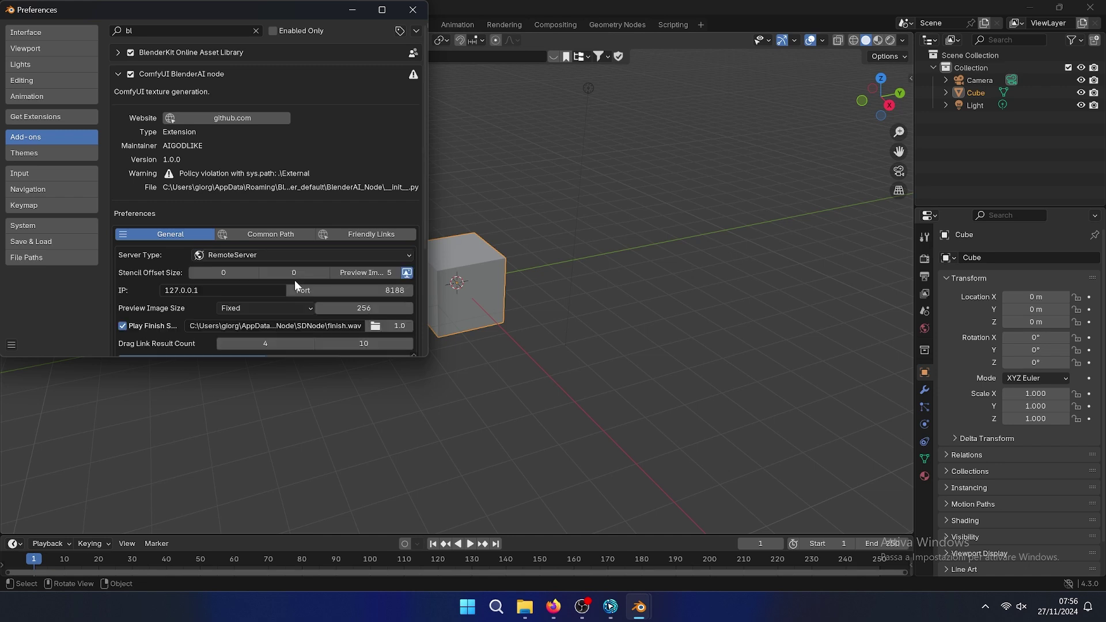
Open the BlenderAI node 1.5.7 release page and scroll to its BlenderAI_Node.zip assets.
left_click_drag(321, 8, 555, 110)
left_click(552, 610)
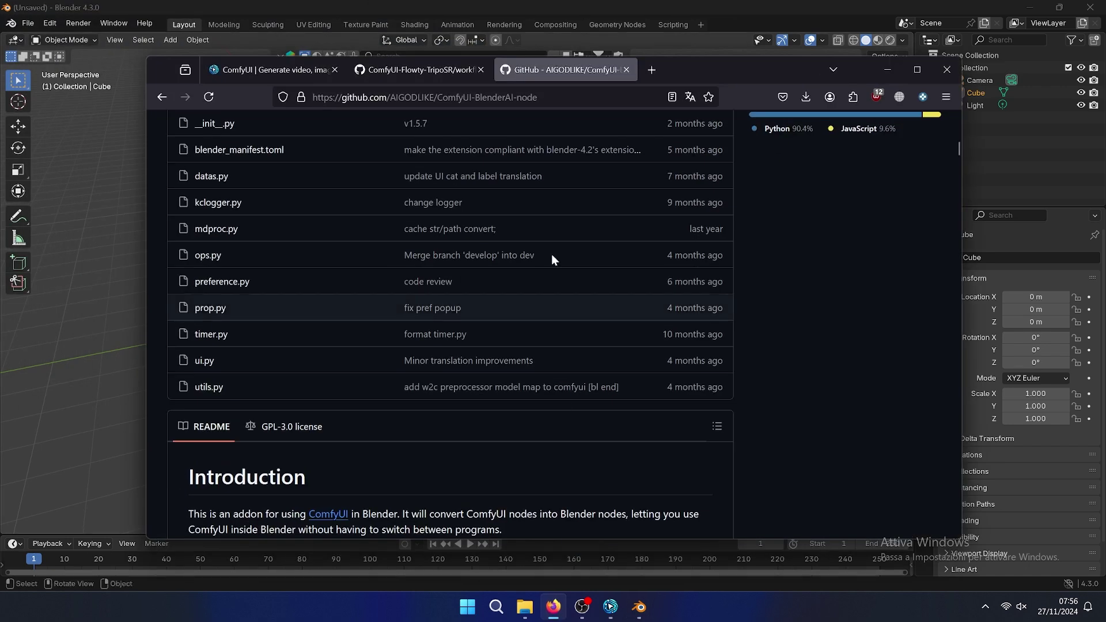
scroll(537, 209, "down", 2)
scroll(762, 295, "up", 20)
scroll(836, 403, "down", 2)
left_click(839, 422)
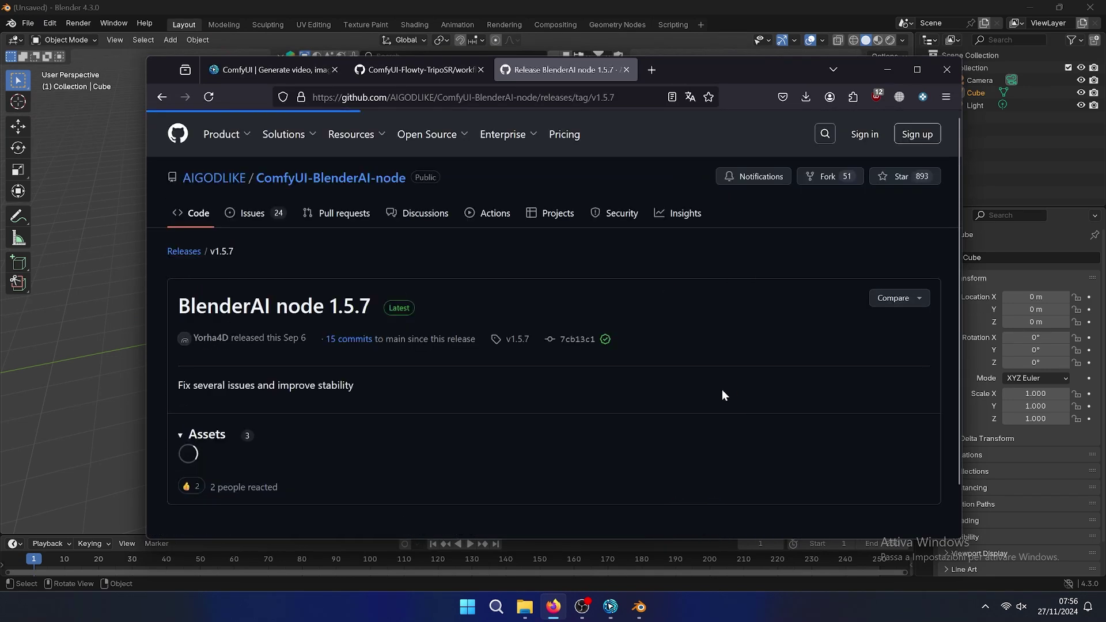
scroll(704, 397, "down", 3)
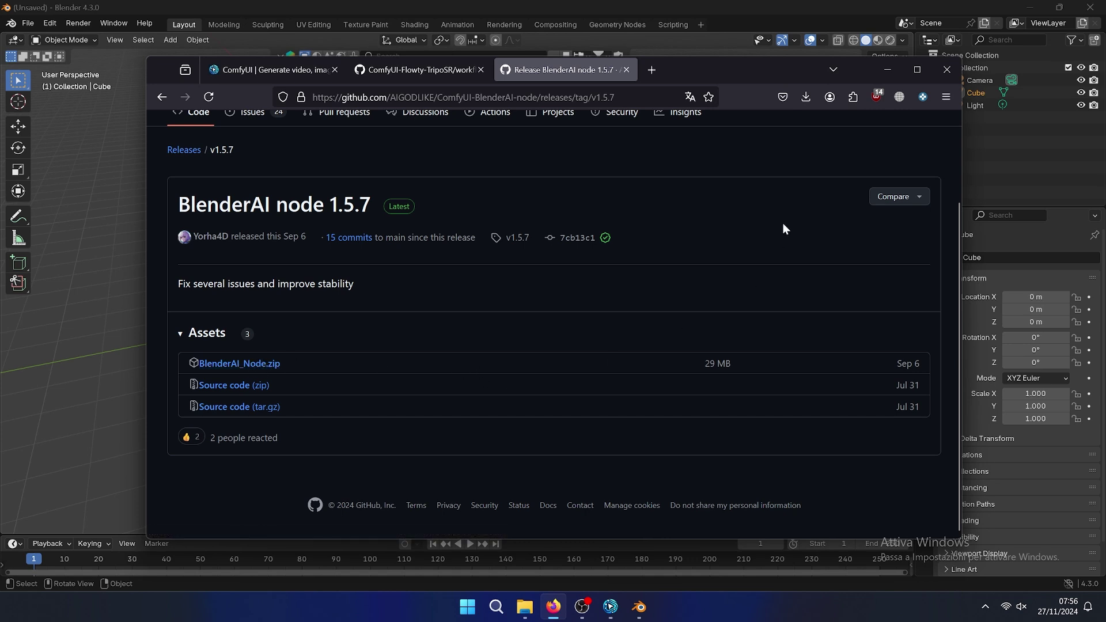
Recheck the add-on settings, keep RemoteServer as server type, and close Preferences.
left_click(48, 24)
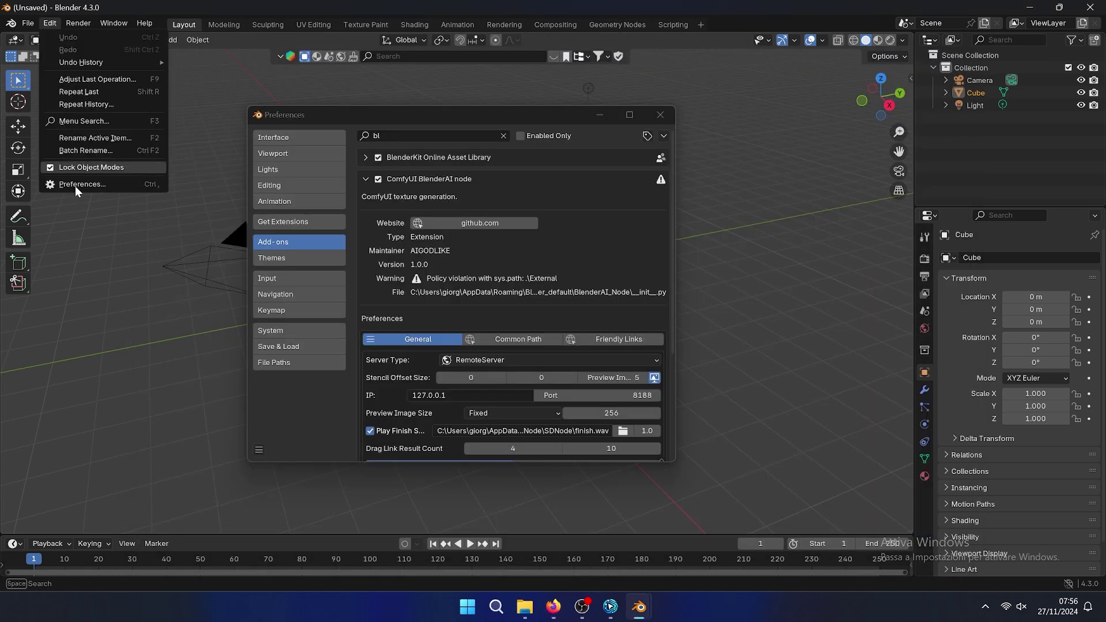
left_click(76, 182)
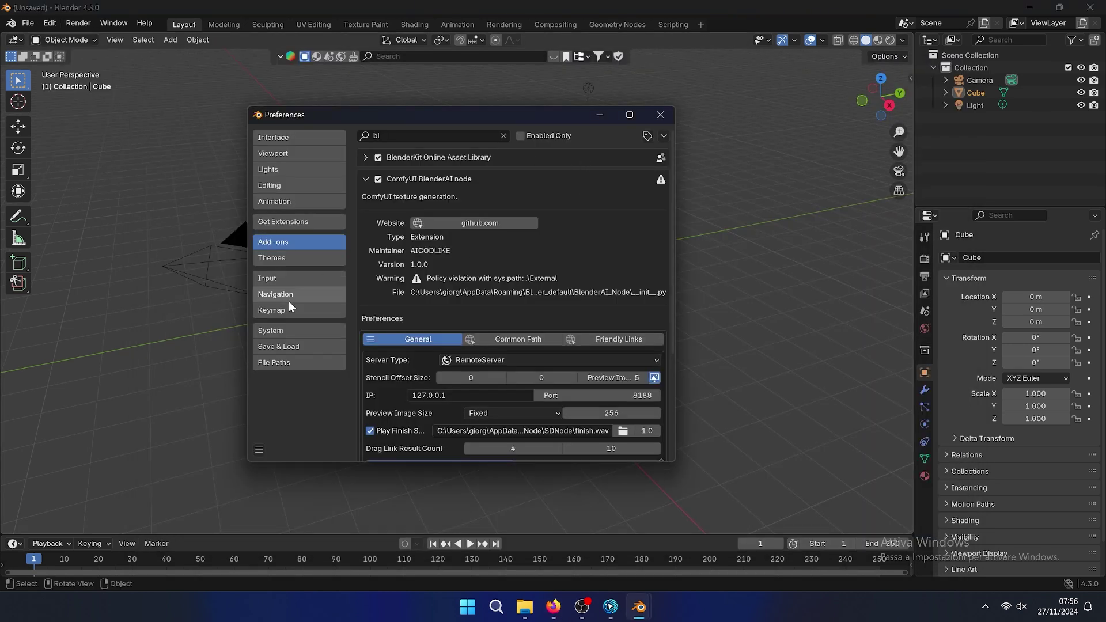
left_click(664, 135)
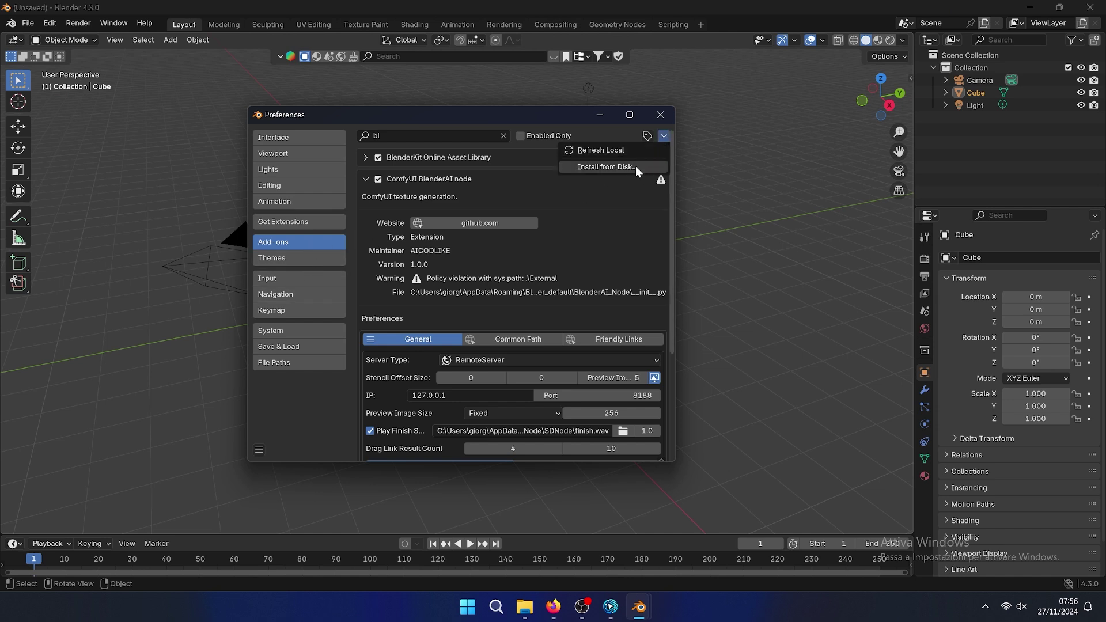
scroll(447, 293, "down", 3)
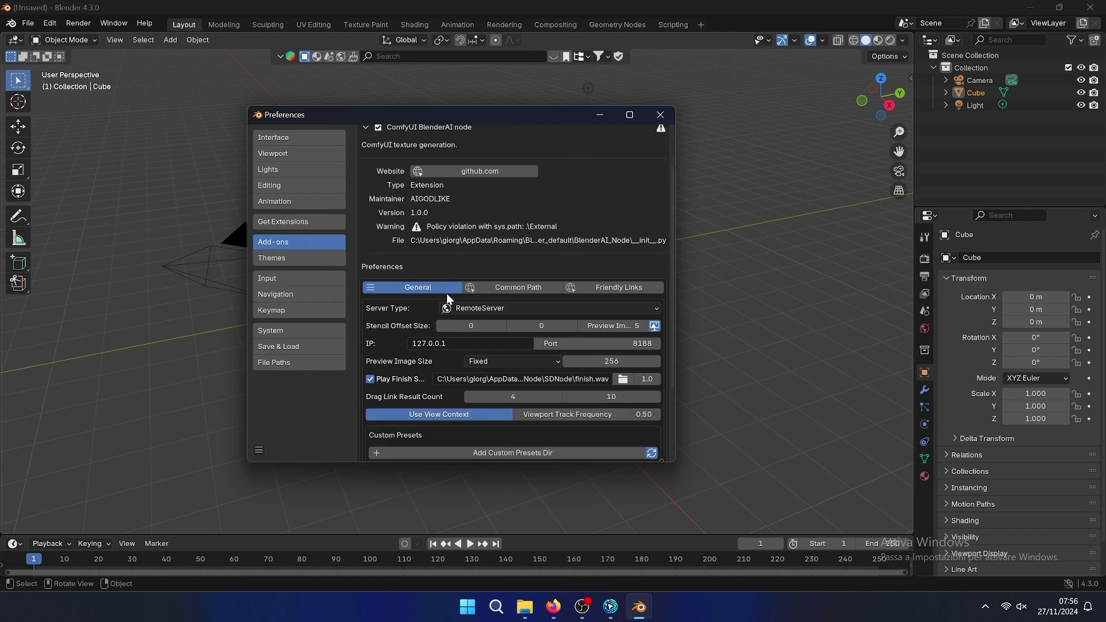
left_click(465, 308)
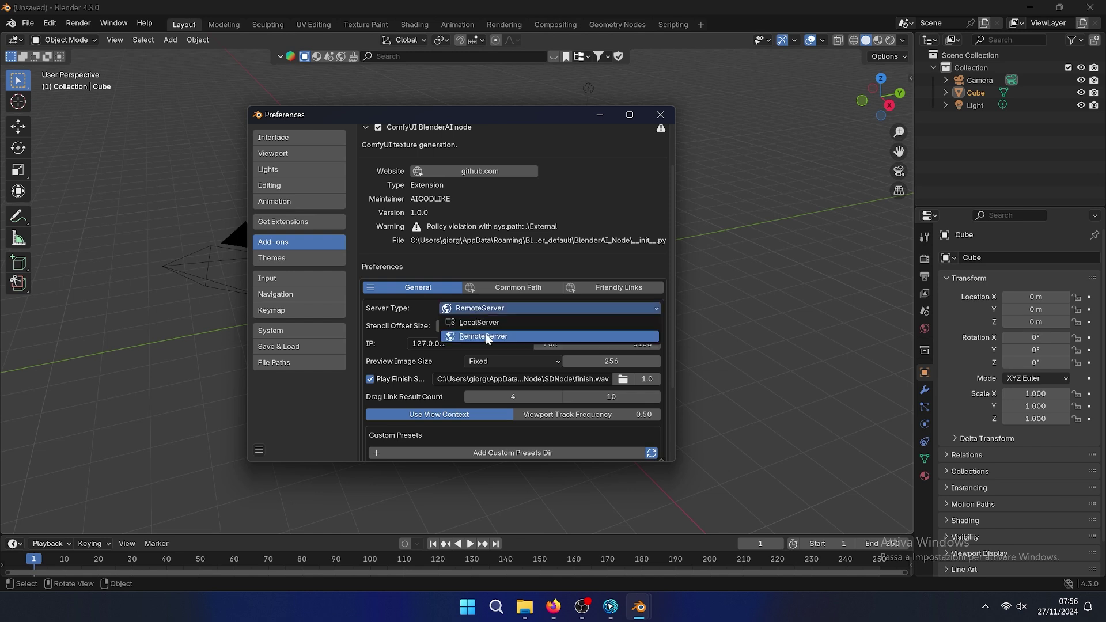
left_click(448, 338)
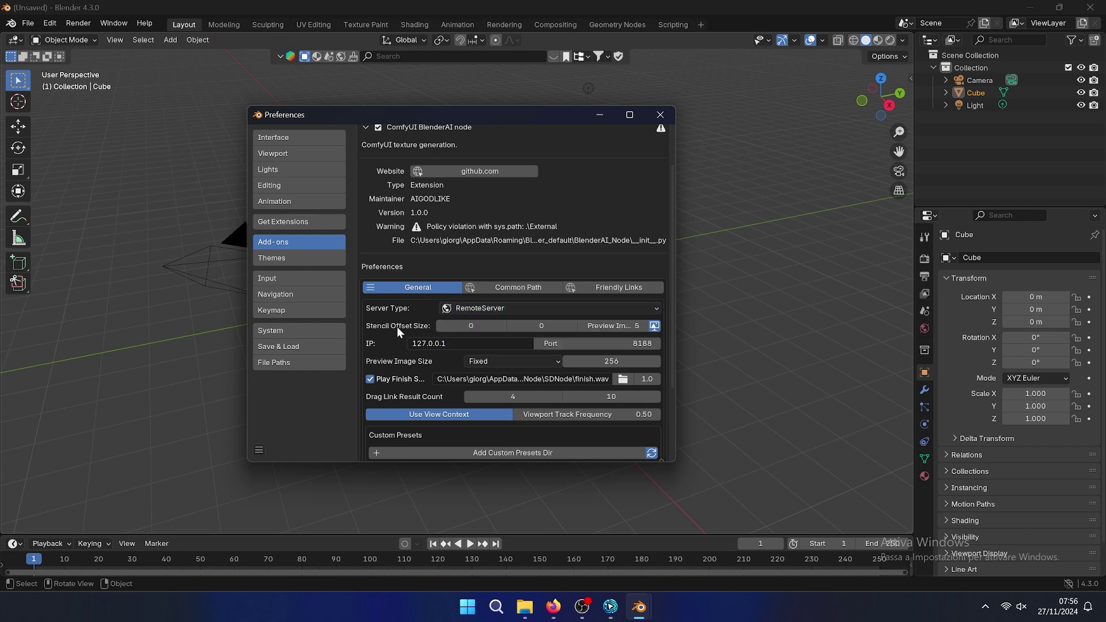
left_click(660, 115)
left_click(14, 545)
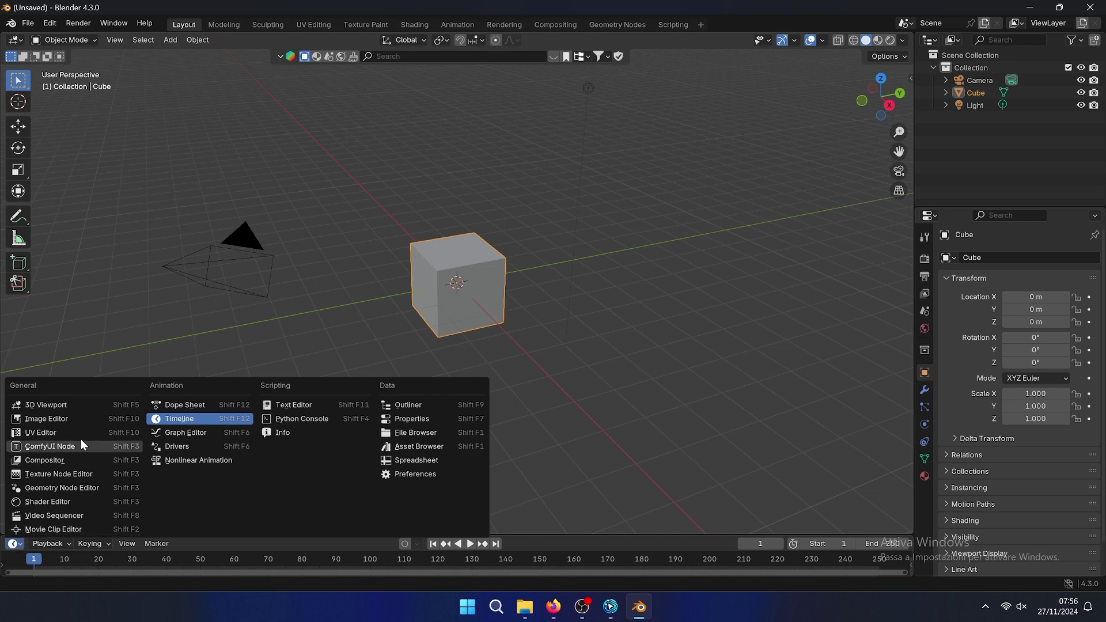
Turn the timeline into a taller ComfyUI Node editor and show its ComfyUI sidebar panel.
left_click(35, 448)
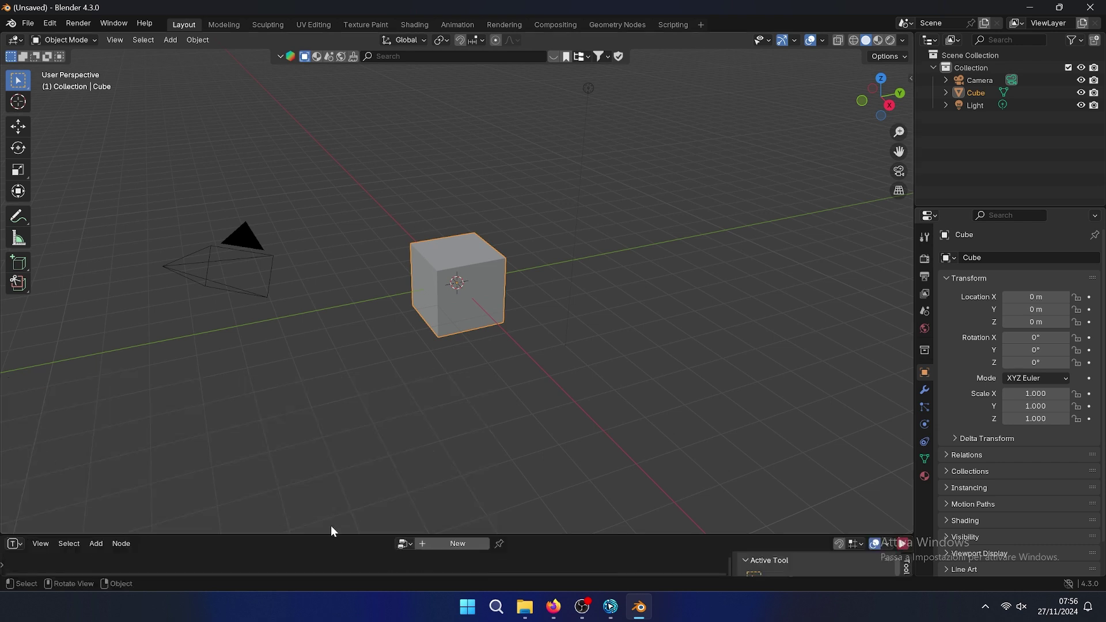
left_click_drag(328, 535, 371, 295)
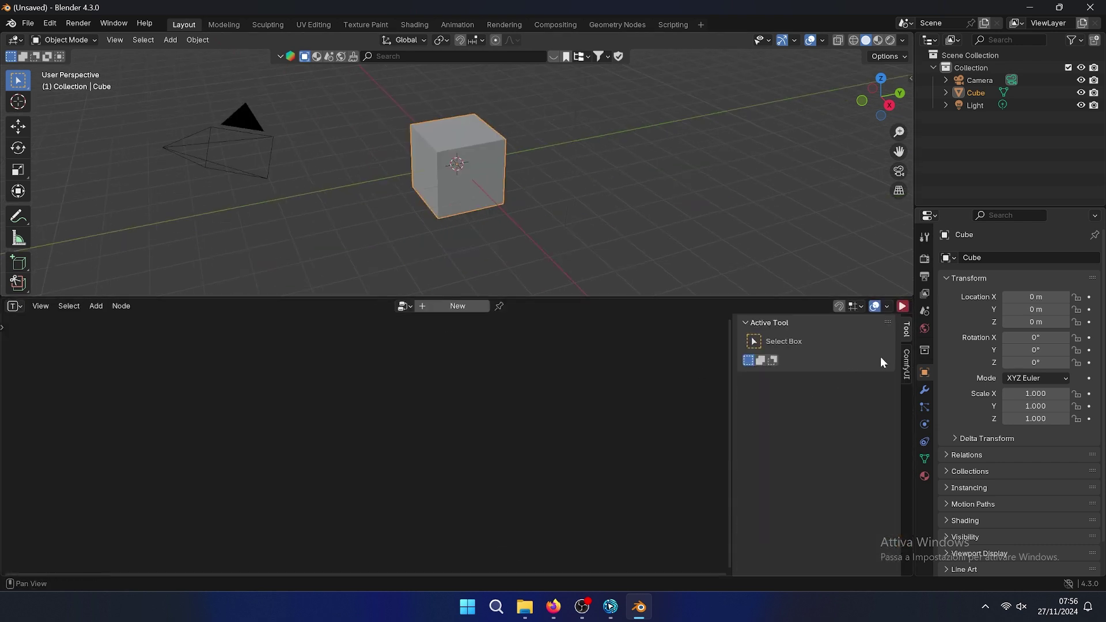
left_click(908, 364)
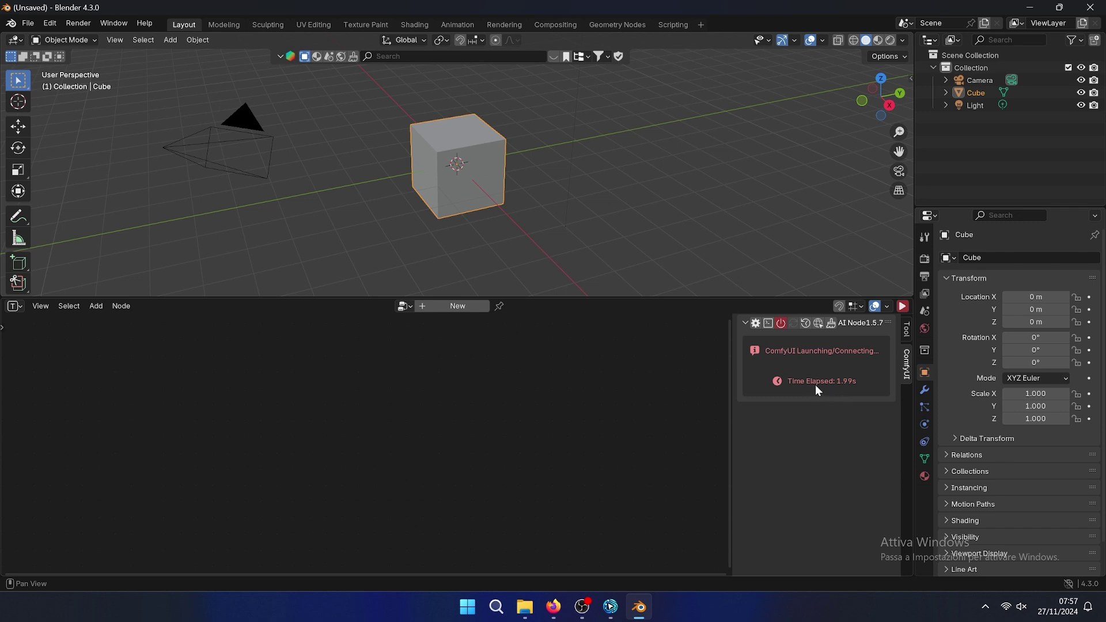
left_click(613, 611)
left_click(612, 615)
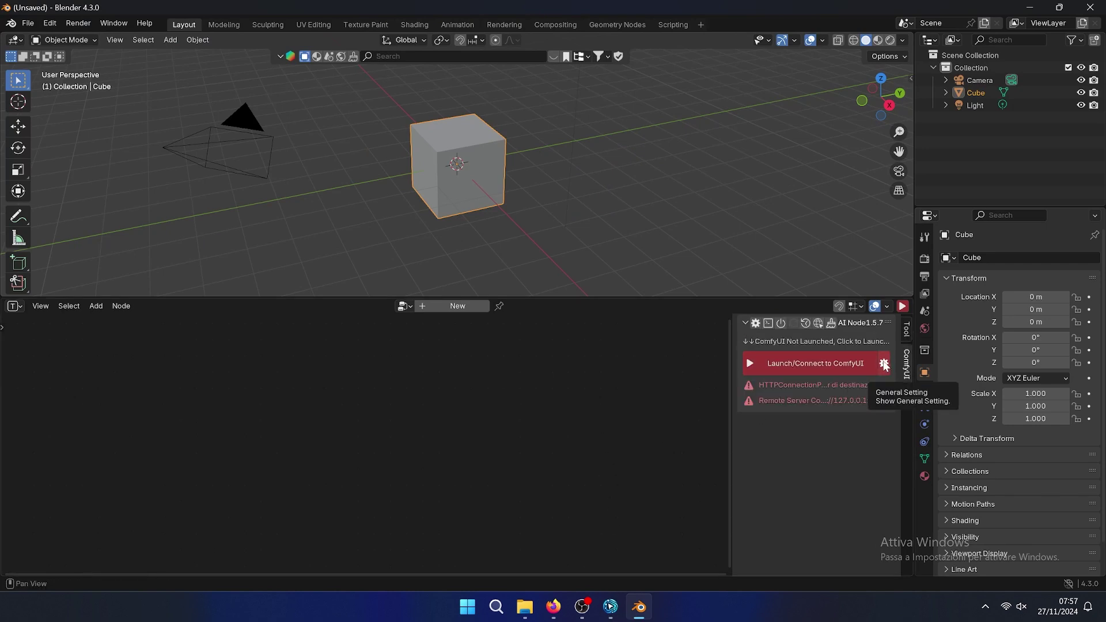
In the ComfyUI connection settings, toggle Server to LocalServer and back to RemoteServer.
left_click(885, 364)
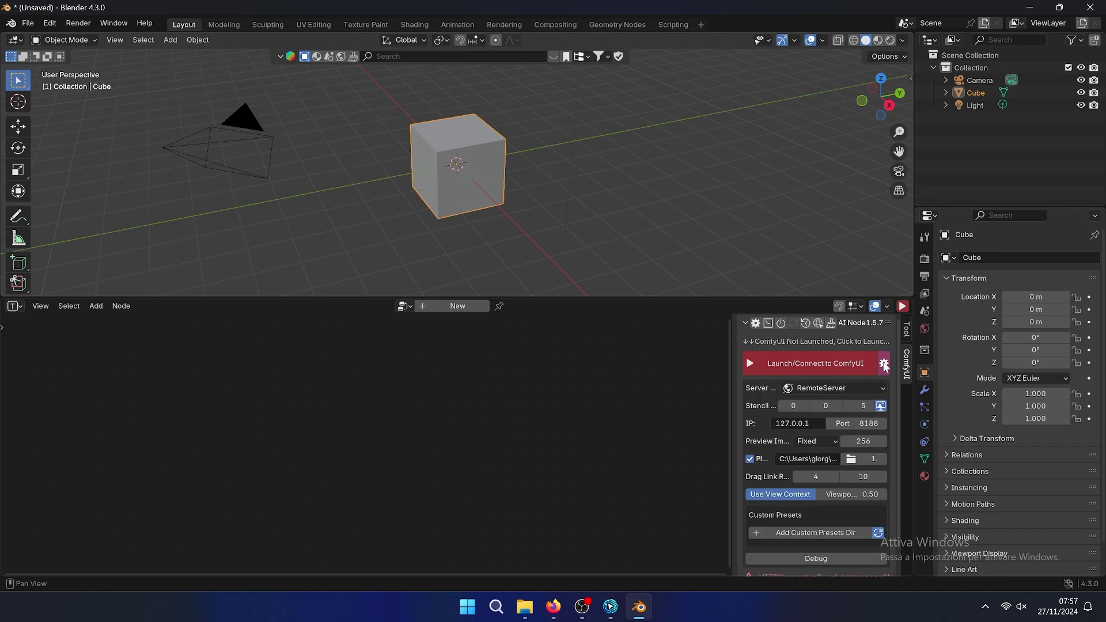
left_click(848, 390)
left_click(831, 403)
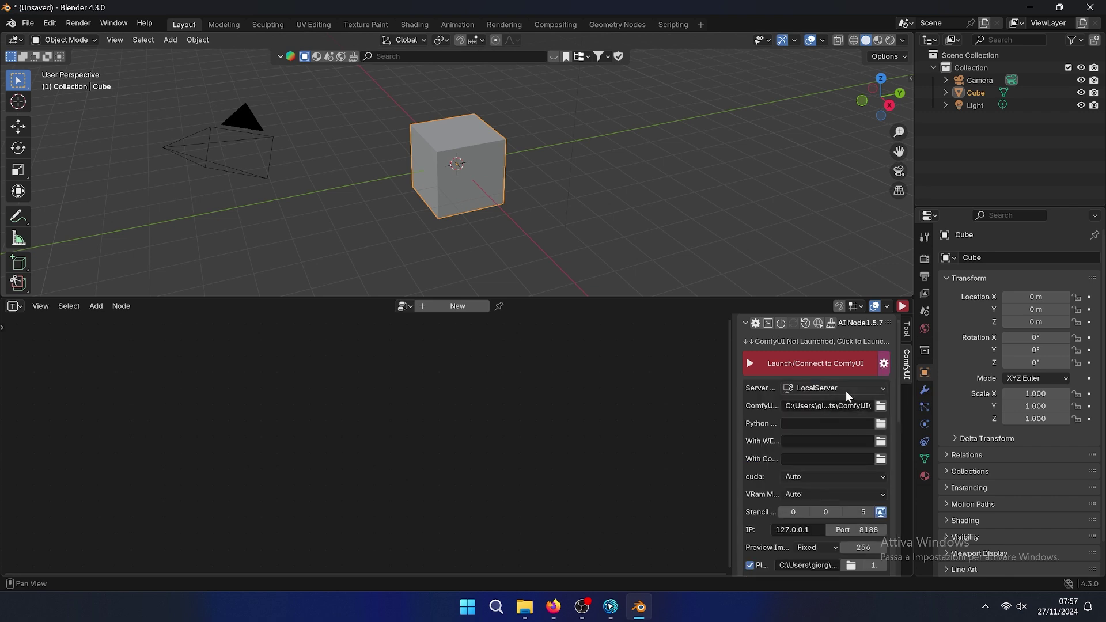
left_click(836, 387)
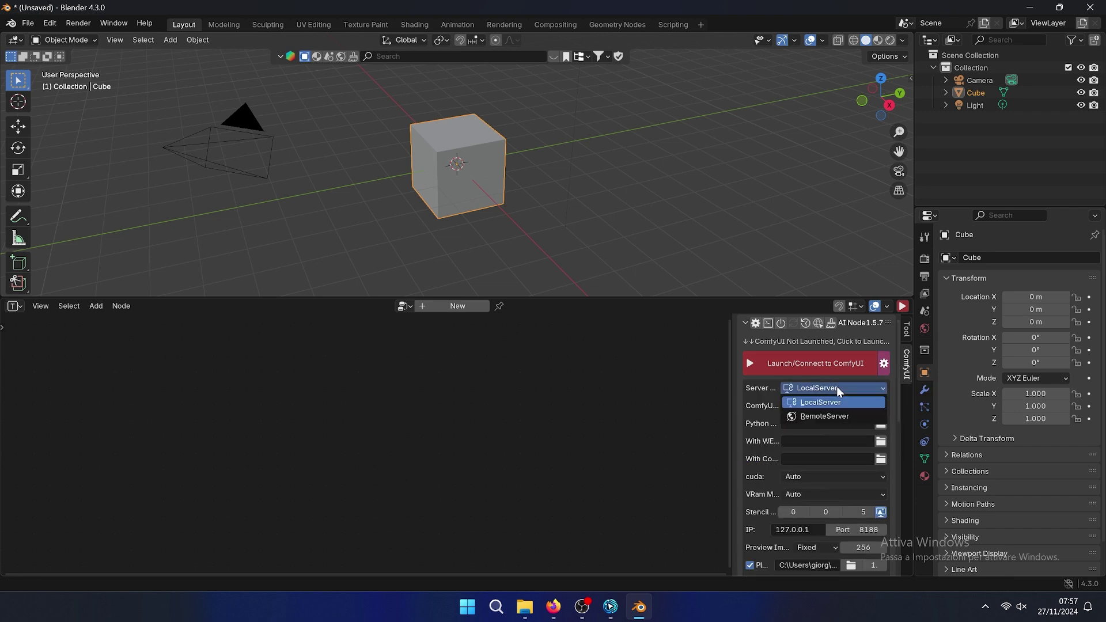
left_click(822, 415)
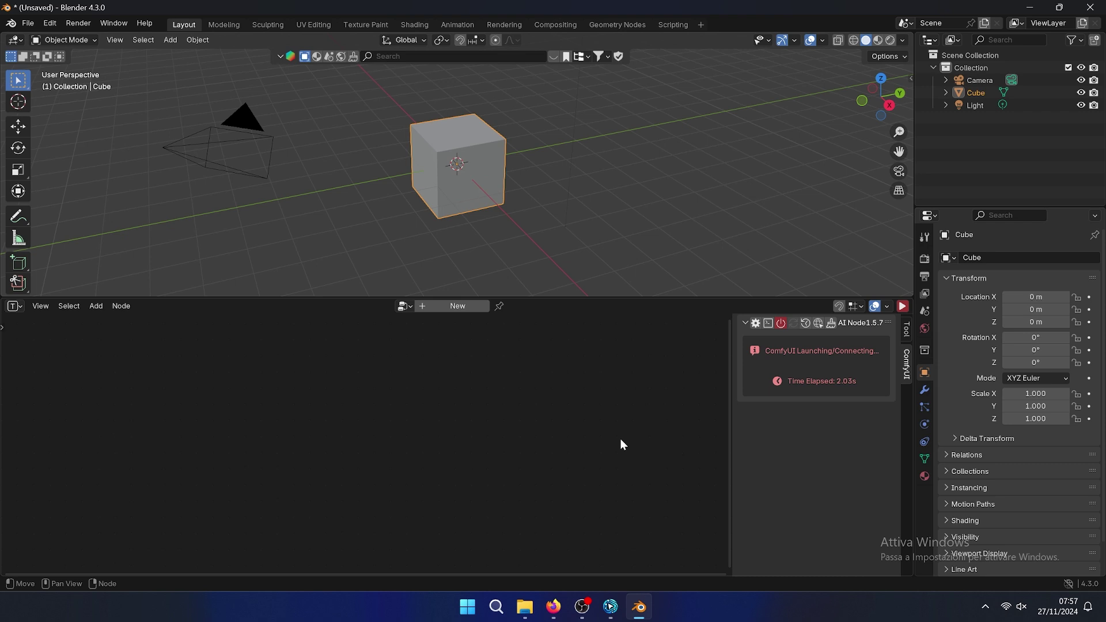
left_click(611, 607)
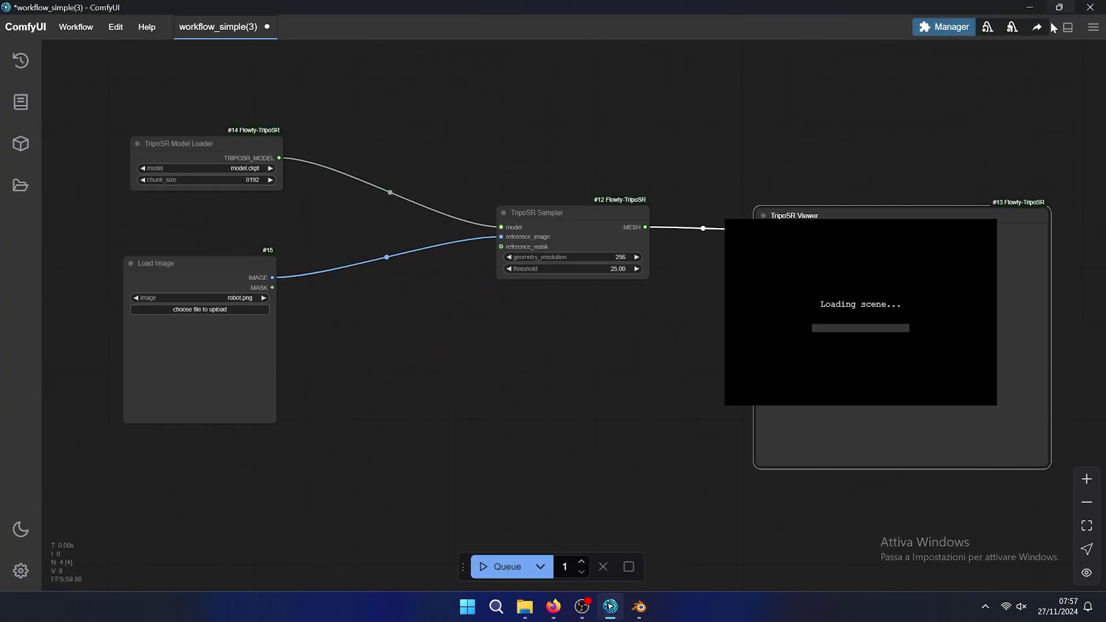
left_click(1067, 29)
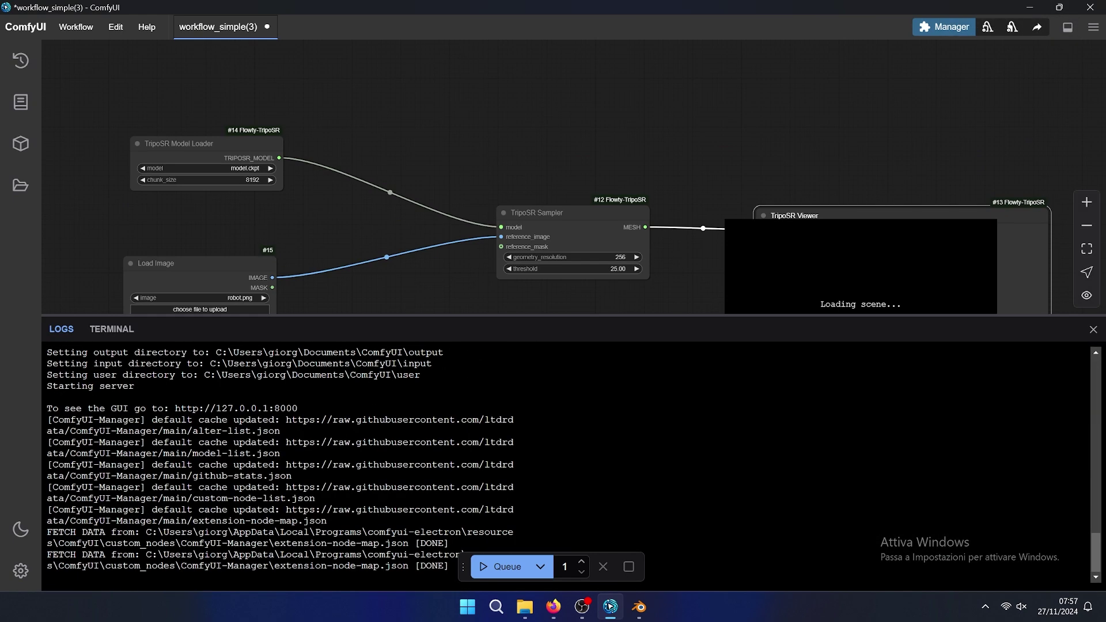
left_click_drag(298, 408, 274, 409)
key("ctrl+c")
left_click_drag(303, 409, 274, 408)
Change the ComfyUI port in Blender's sidebar connection settings to 8000.
left_click(648, 610)
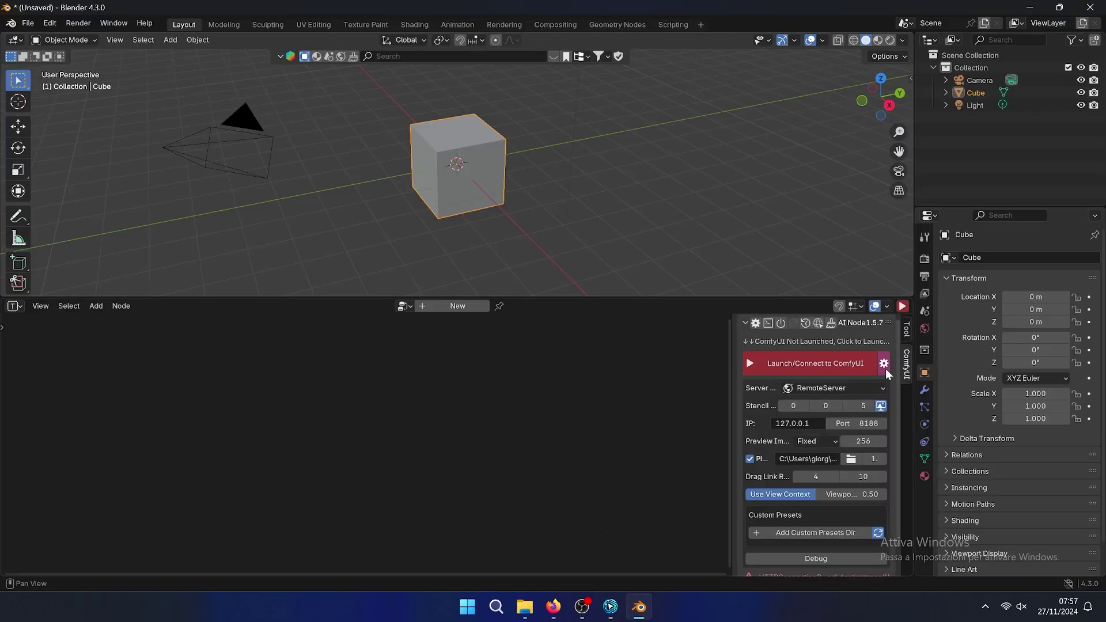
left_click(885, 363)
left_click(884, 364)
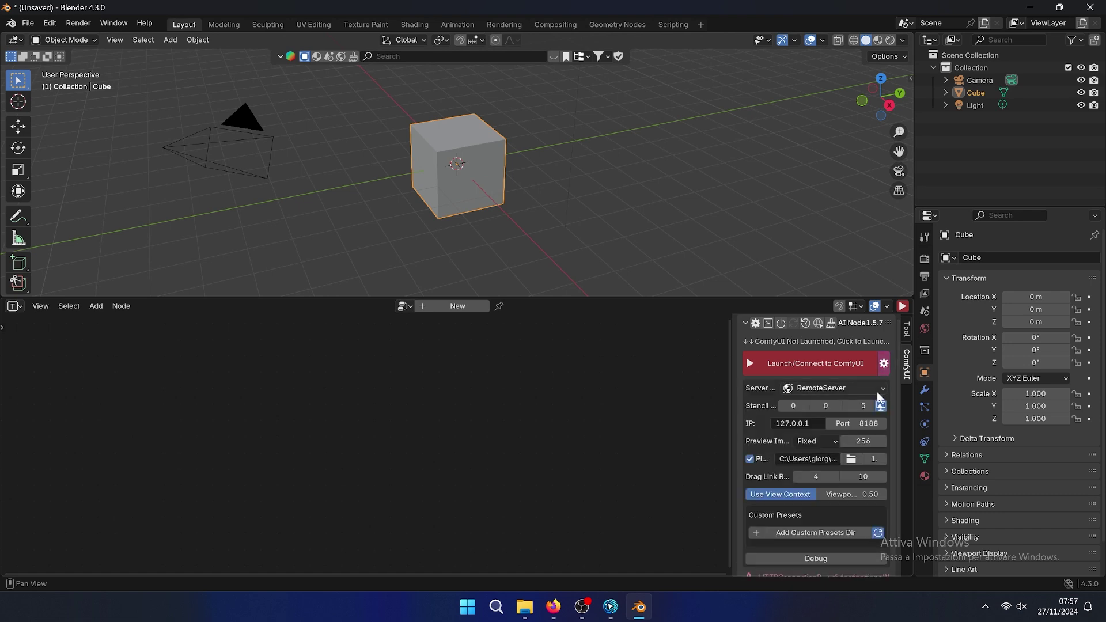
left_click(862, 424)
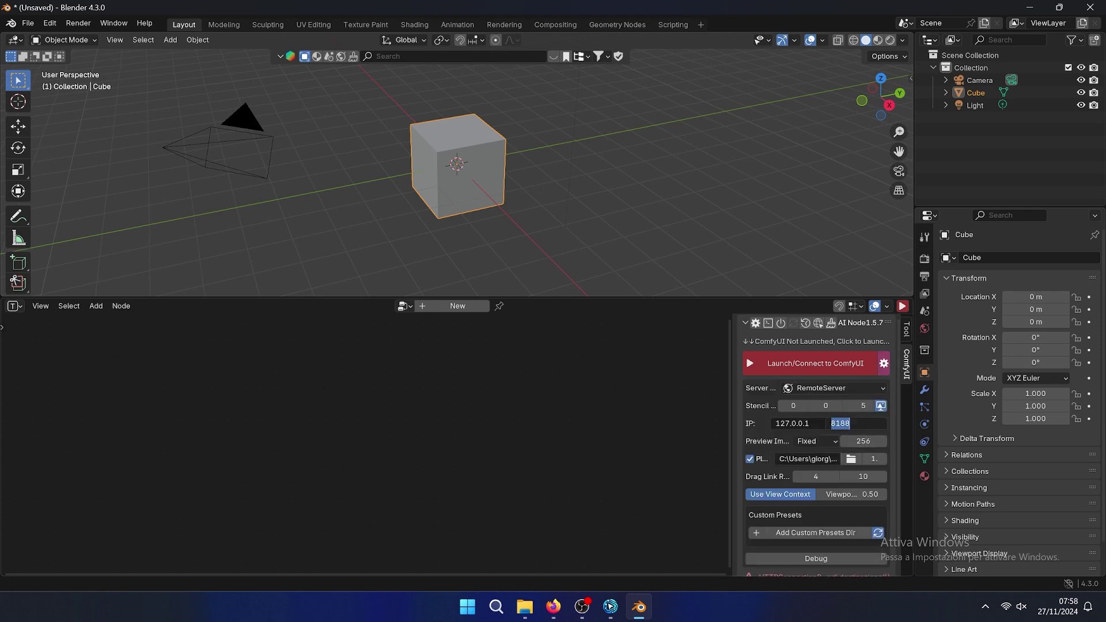
type("8000")
key("Return")
Keep Server on RemoteServer, widen the sidebar, and launch/connect to ComfyUI.
left_click(826, 382)
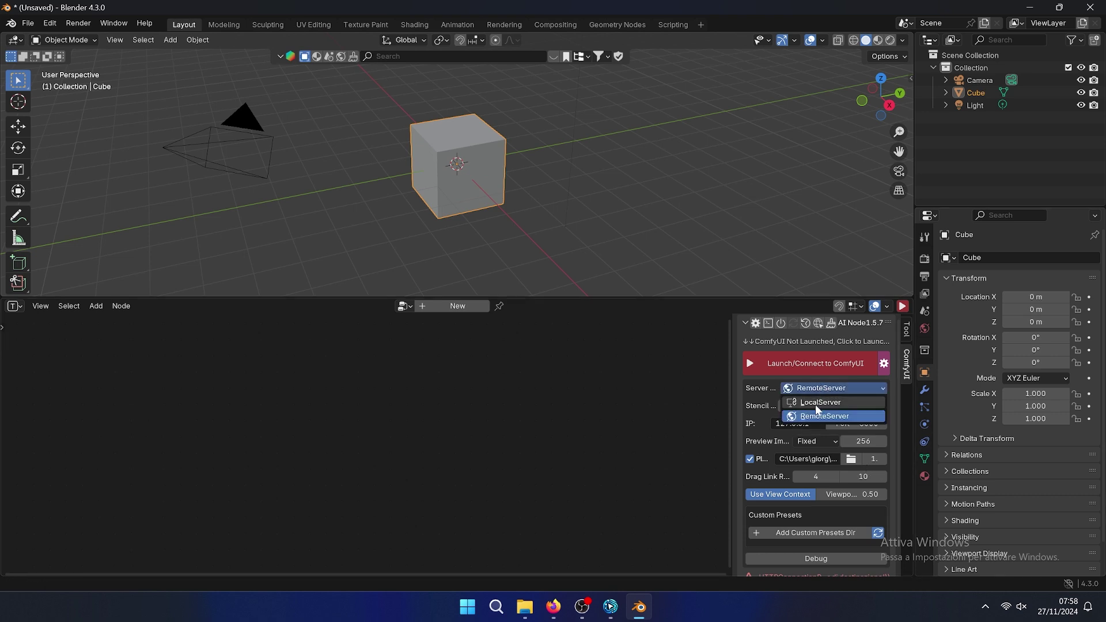
left_click(838, 415)
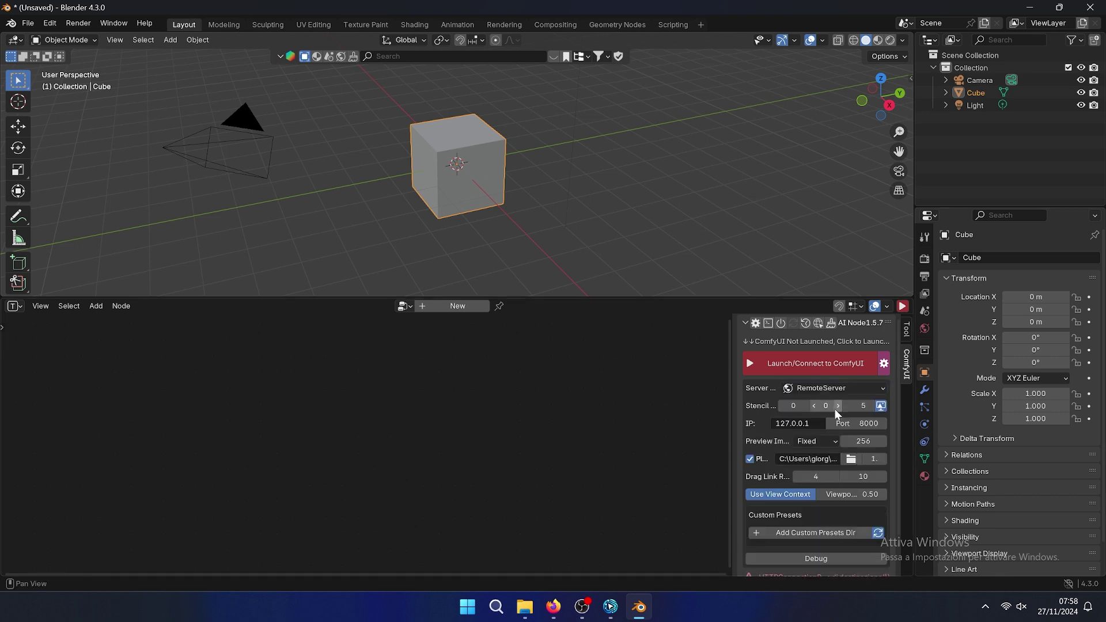
left_click(827, 389)
left_click(806, 397)
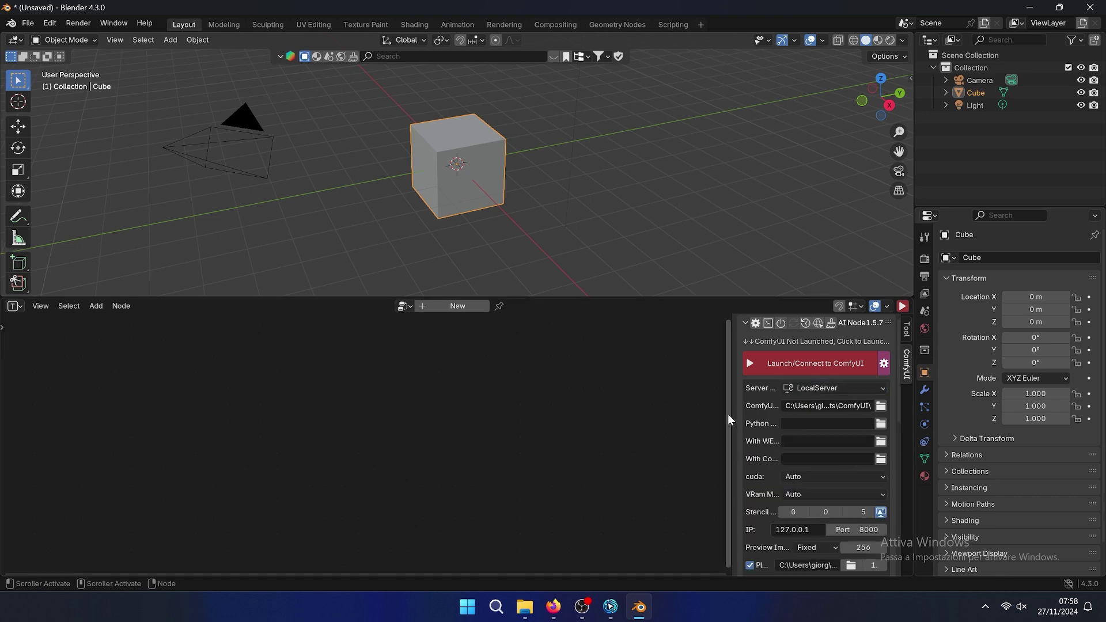
left_click_drag(728, 413, 663, 413)
left_click(784, 389)
left_click(800, 421)
left_click(807, 364)
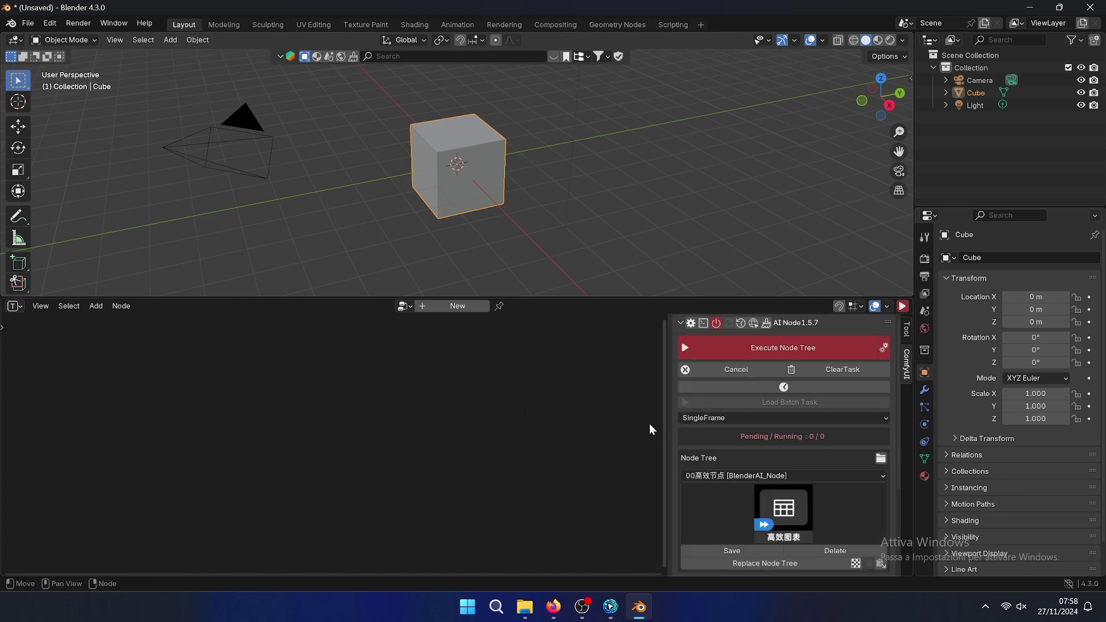
Add a new node tree named 'ComfyUI Node' with the editor header's New button.
scroll(766, 432, "down", 1)
scroll(768, 417, "up", 1)
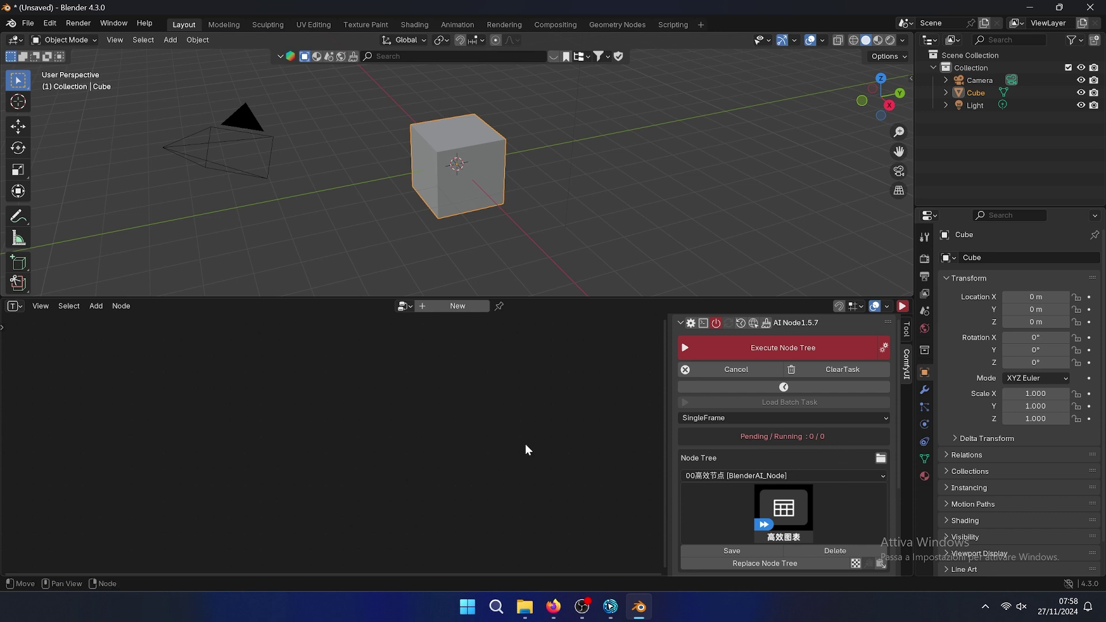
left_click(611, 608)
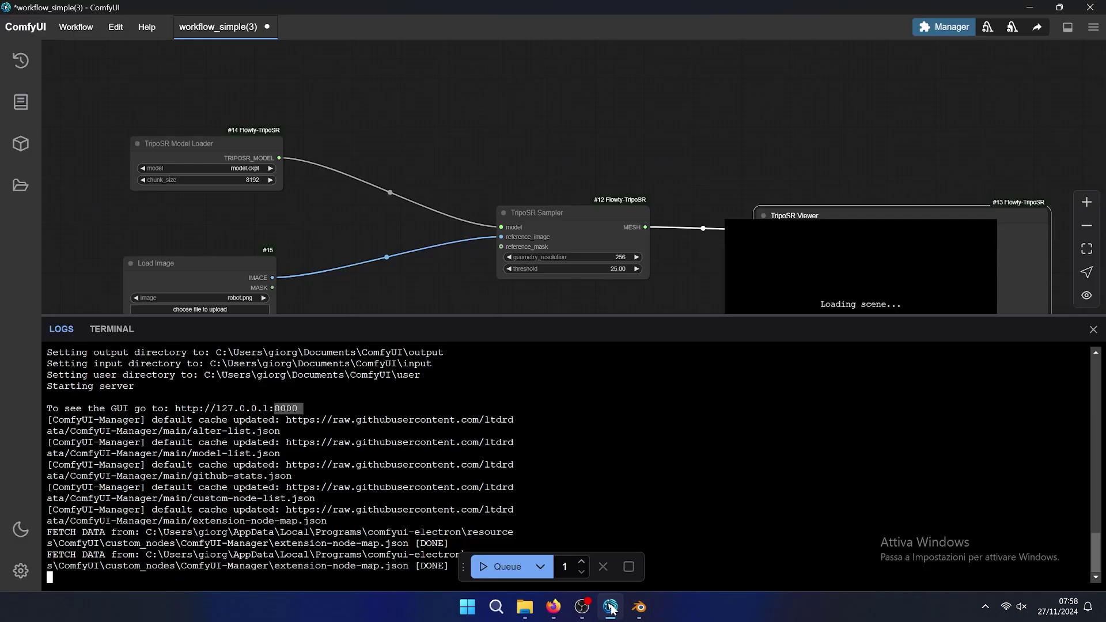
left_click(611, 608)
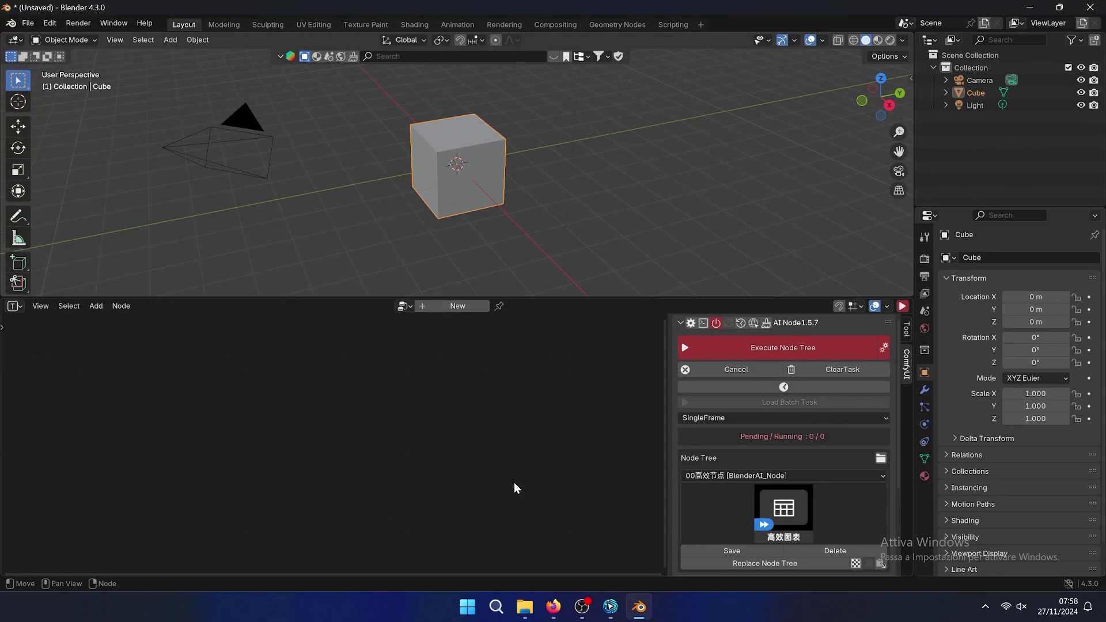
left_click(455, 306)
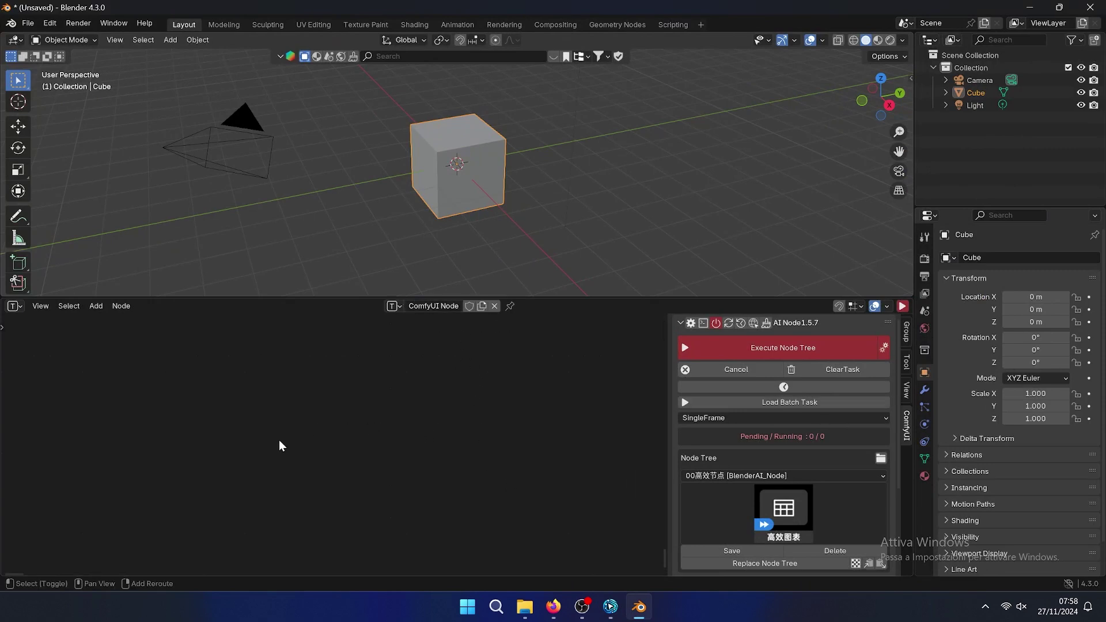
Add a Blender > Input Image node and widen it so Input, Render, Sequence, Viewport show.
key("shift+a")
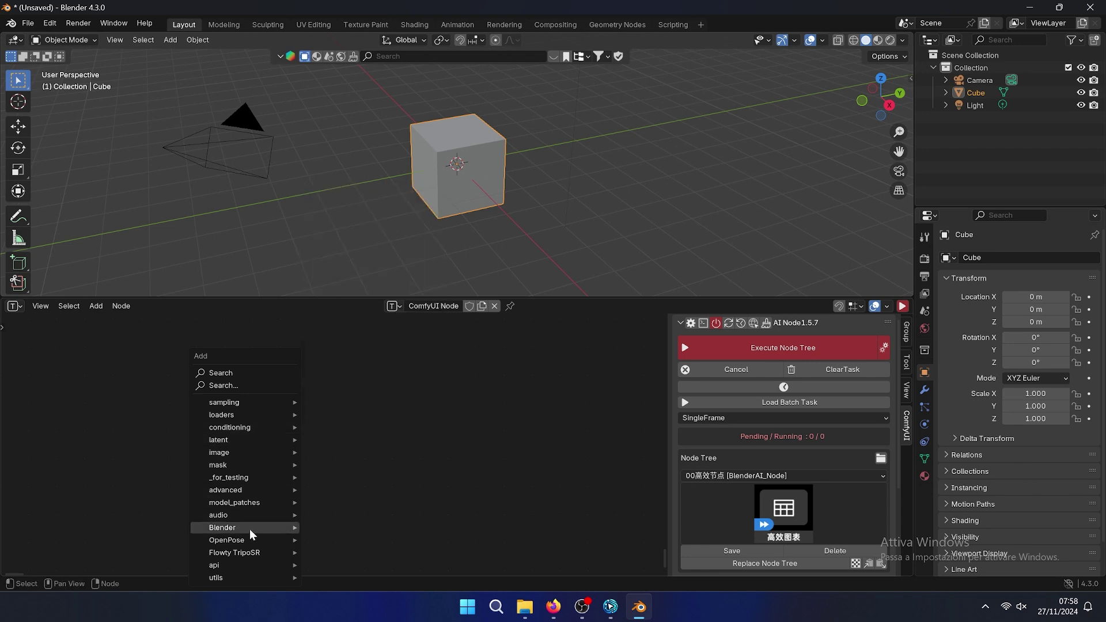
mouse_move(250, 531)
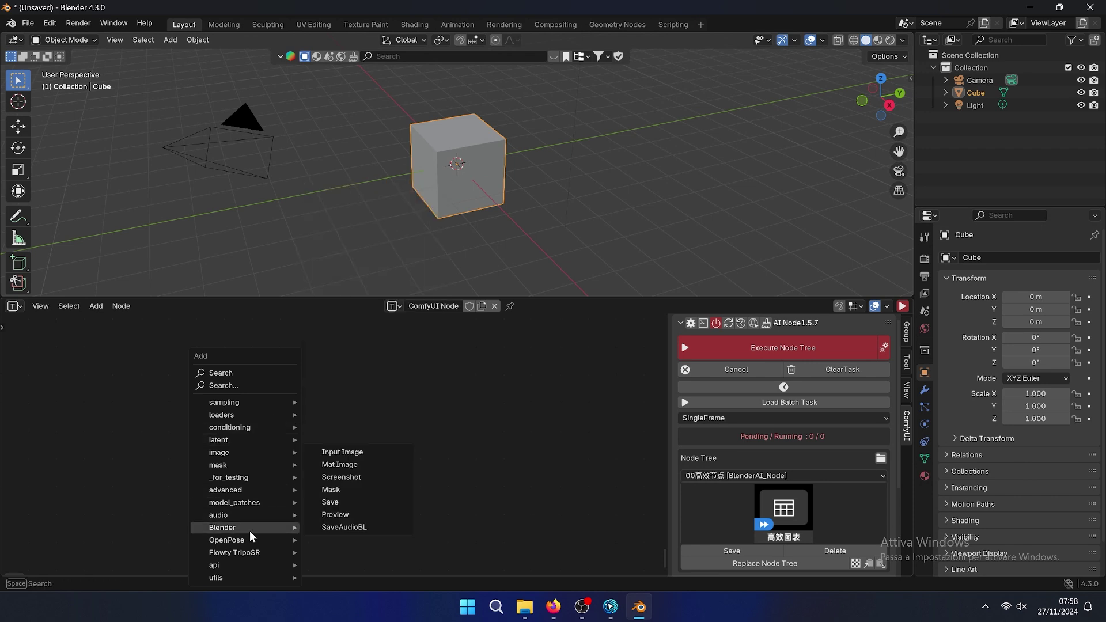
left_click(351, 451)
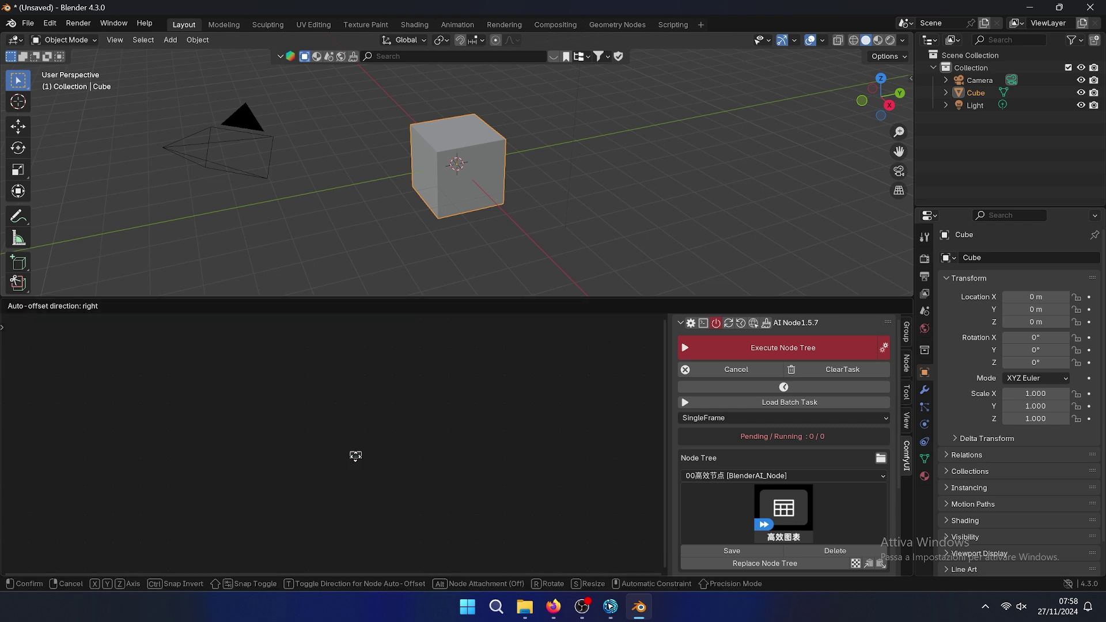
left_click(303, 449)
scroll(249, 462, "up", 9)
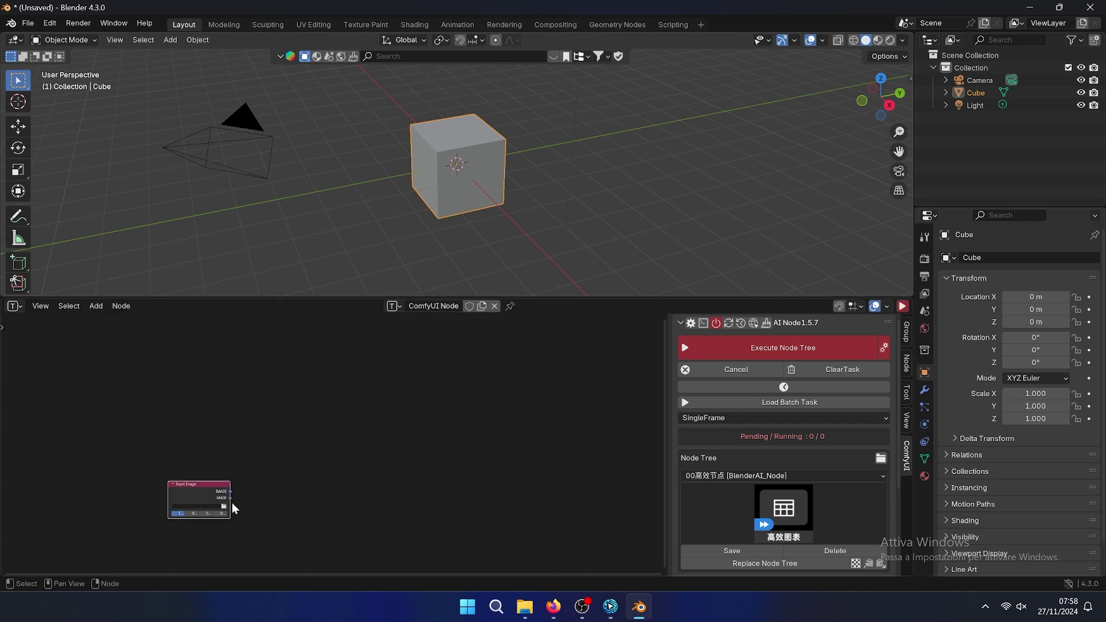
middle_click_drag(232, 506, 348, 454)
left_click_drag(346, 455, 410, 473)
key("KP_0")
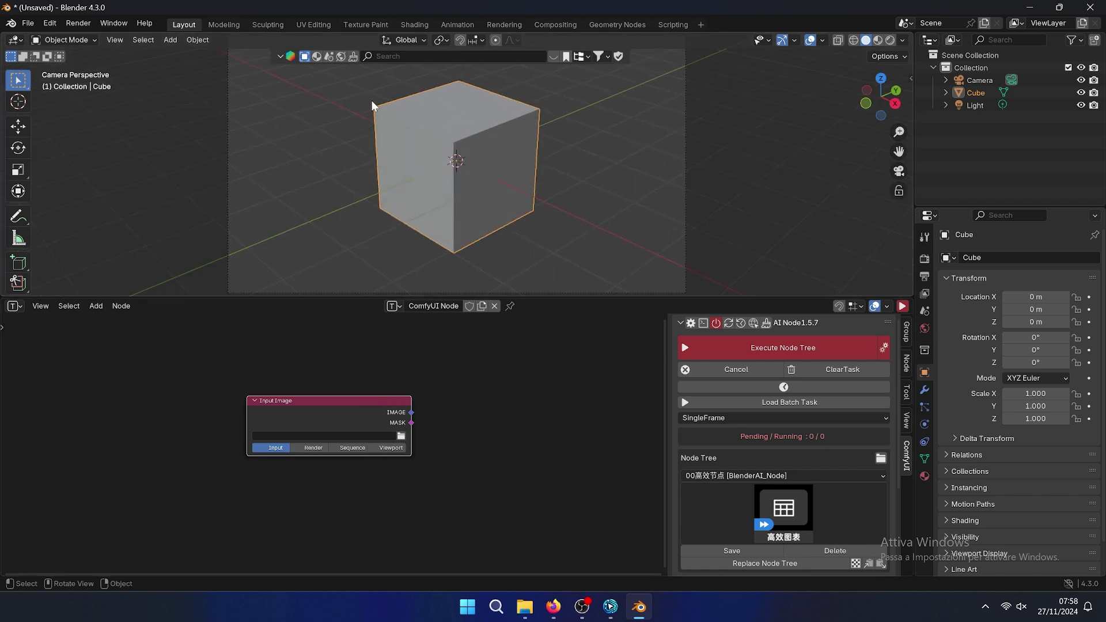
Switch the Input Image node to the Viewport source and move it lower left.
left_click(374, 451)
key("g")
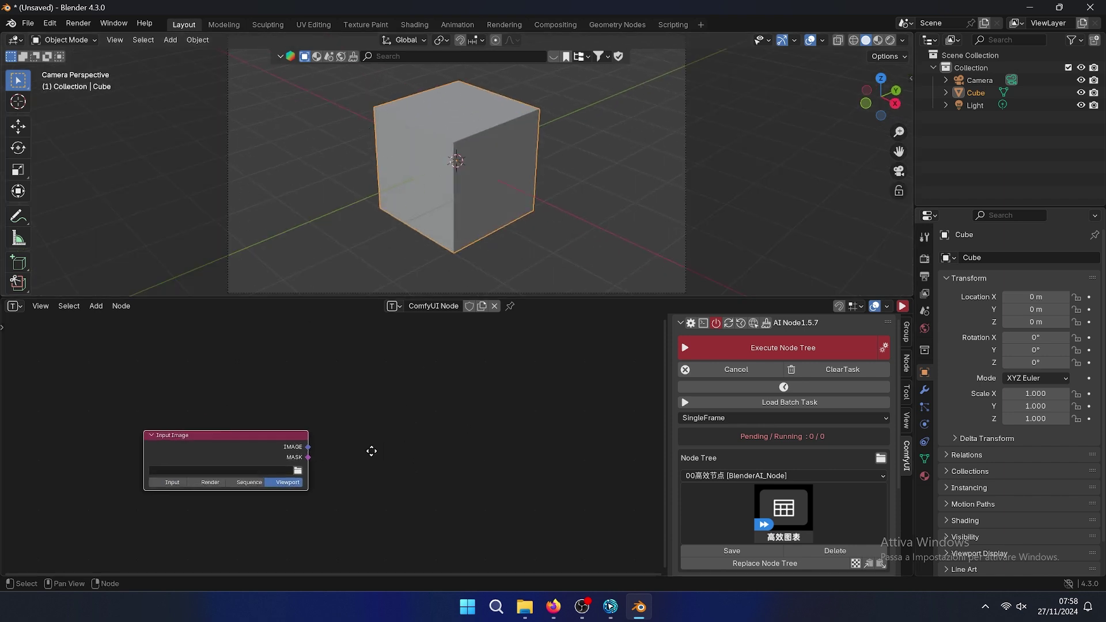
left_click(358, 437)
Add a TripoSRModelLoader node at the upper left using model.ckpt.
key("shift+a")
mouse_move(377, 403)
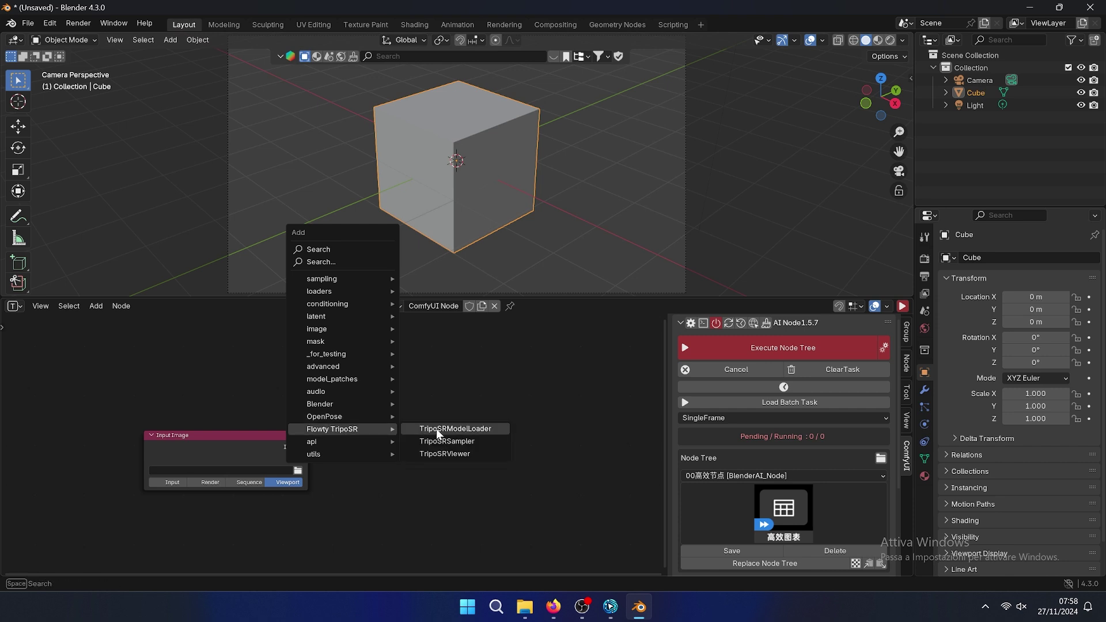
left_click(437, 429)
left_click(245, 365)
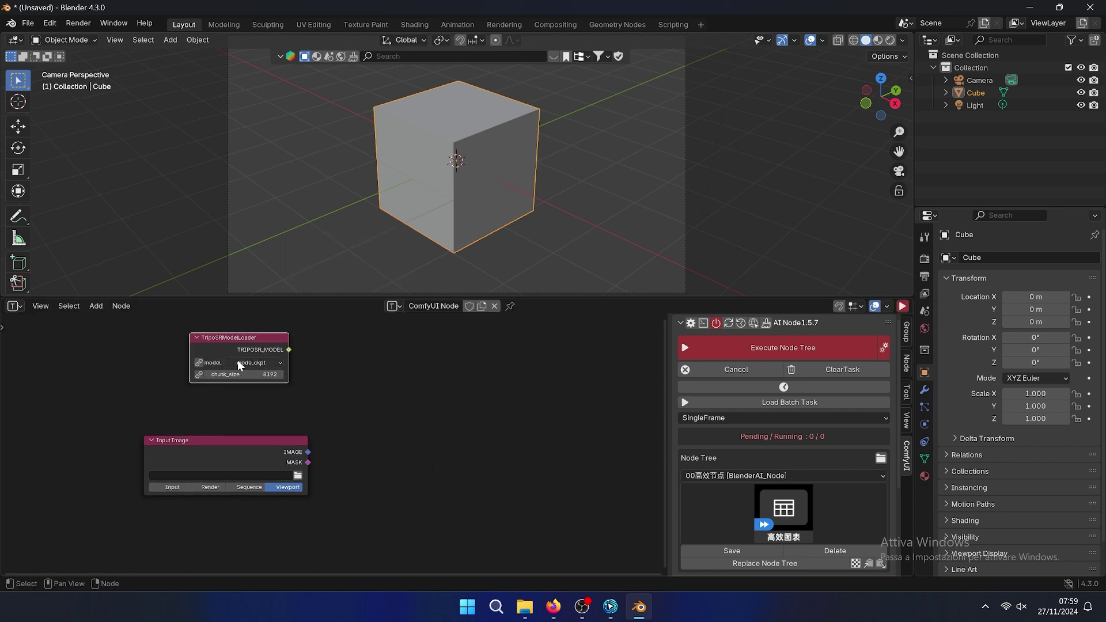
left_click(248, 363)
left_click(262, 373)
Add a TripoSRSampler node to the right of the loader.
key("shift+a")
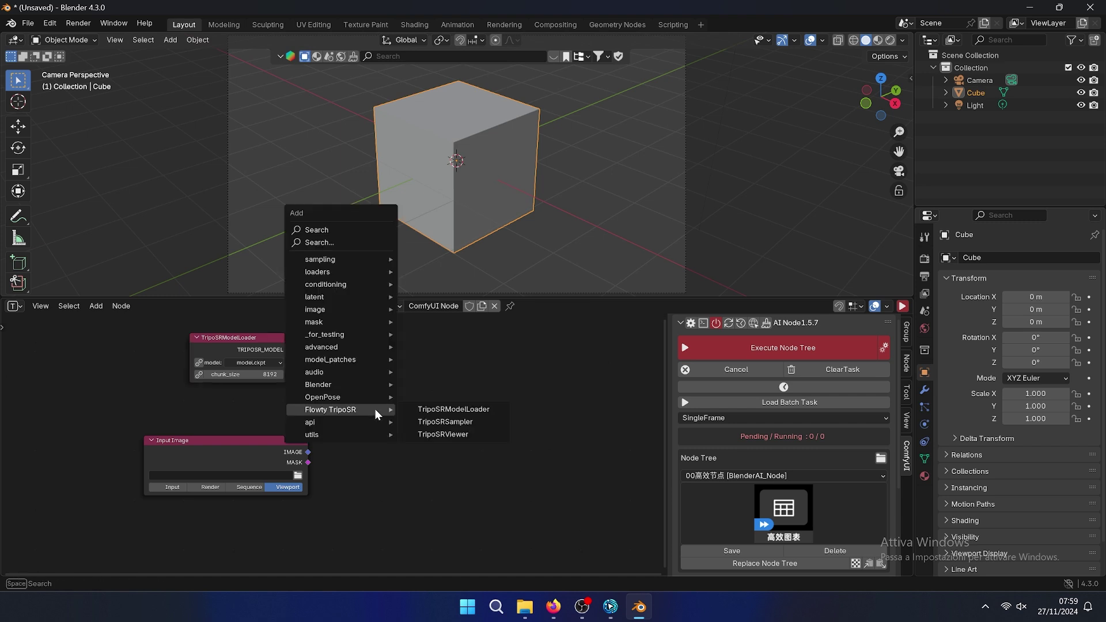
mouse_move(375, 409)
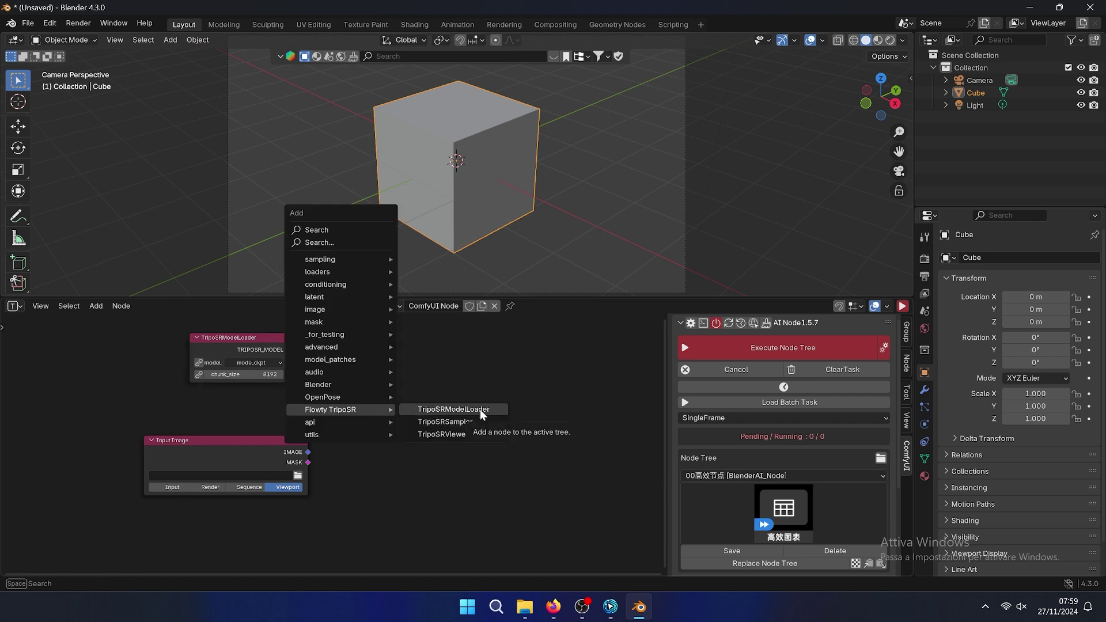
left_click(461, 422)
key("shift+a")
mouse_move(393, 412)
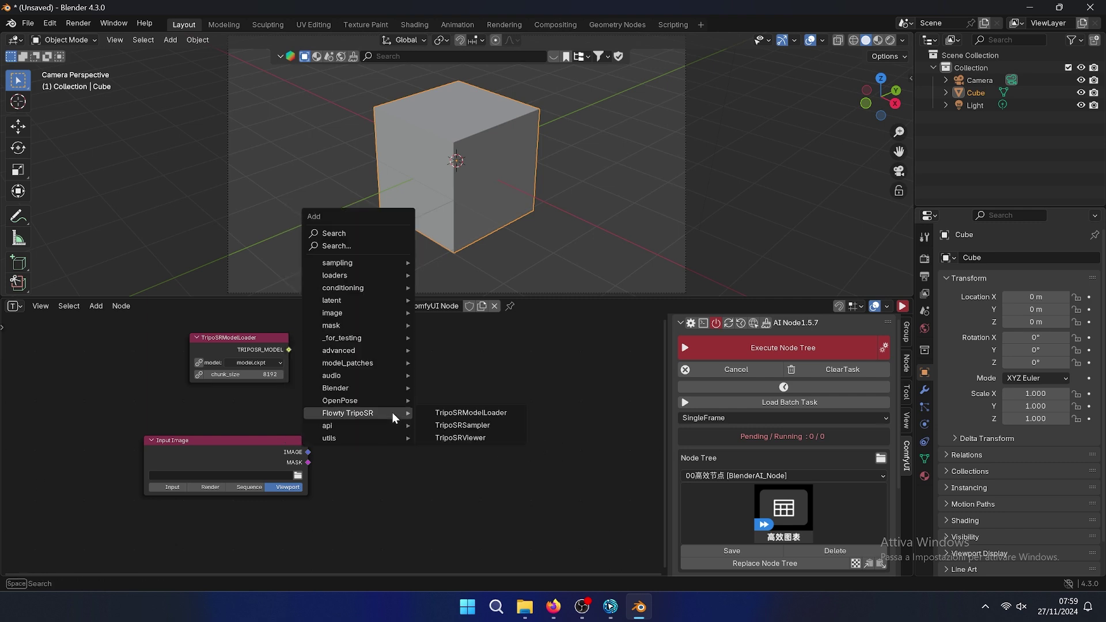
left_click(462, 427)
left_click(444, 410)
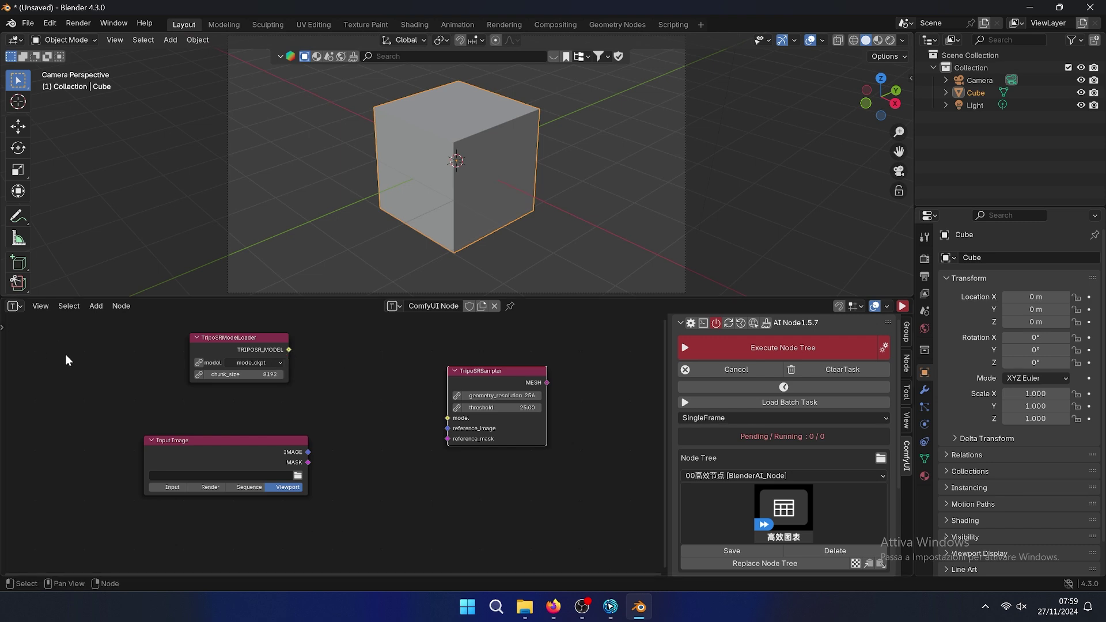
Draw annotation marks from the TRIPOSR_MODEL output toward the sampler's inputs.
key("n")
key("n")
key("t")
left_click(17, 355)
mouse_move(304, 340)
left_mouse_down()
mouse_move(400, 348)
mouse_move(427, 392)
mouse_move(450, 393)
mouse_move(436, 394)
mouse_move(452, 408)
left_mouse_up()
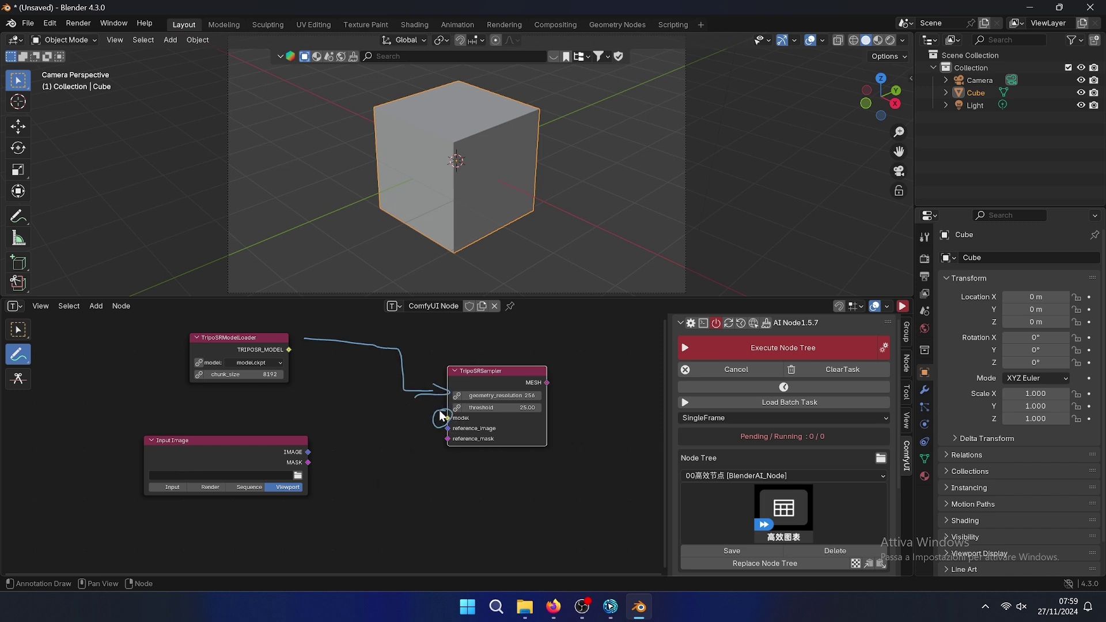
mouse_move(285, 349)
left_mouse_down()
mouse_move(330, 363)
mouse_move(411, 415)
mouse_move(451, 416)
left_mouse_up()
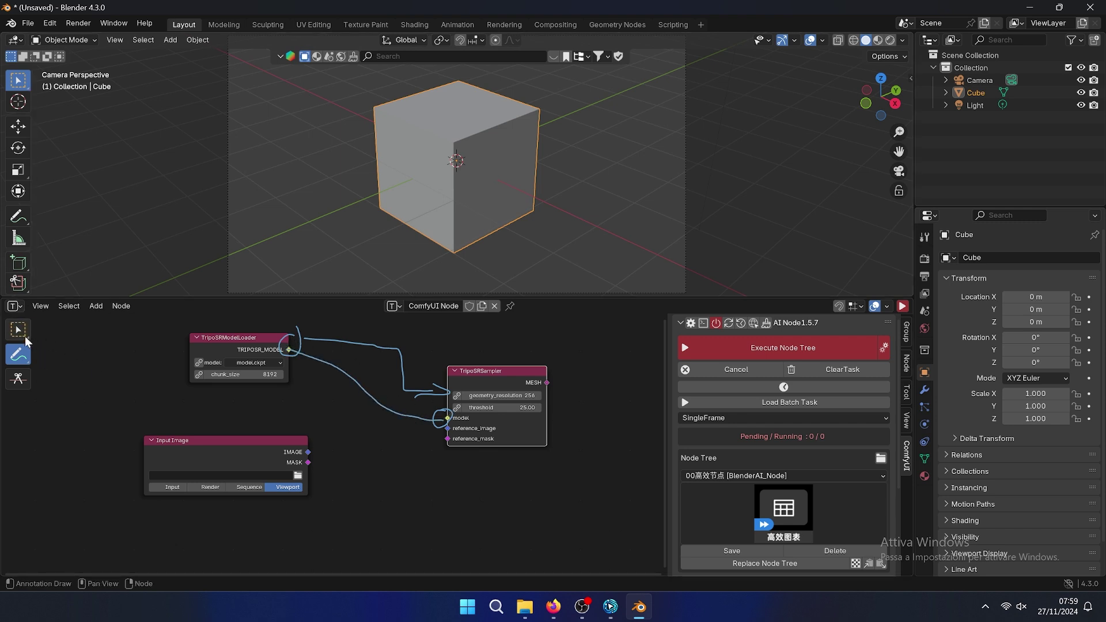
Link TRIPOSR_MODEL to the sampler's model input and IMAGE to reference_image.
key("w")
left_click_drag(289, 350, 407, 410)
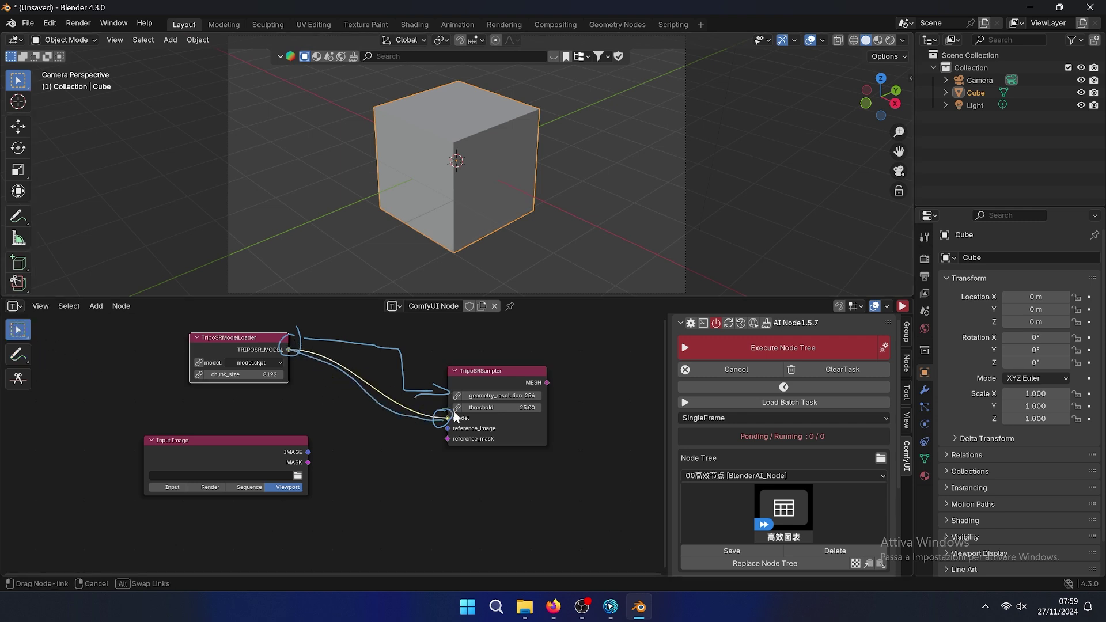
left_click_drag(455, 418, 456, 419)
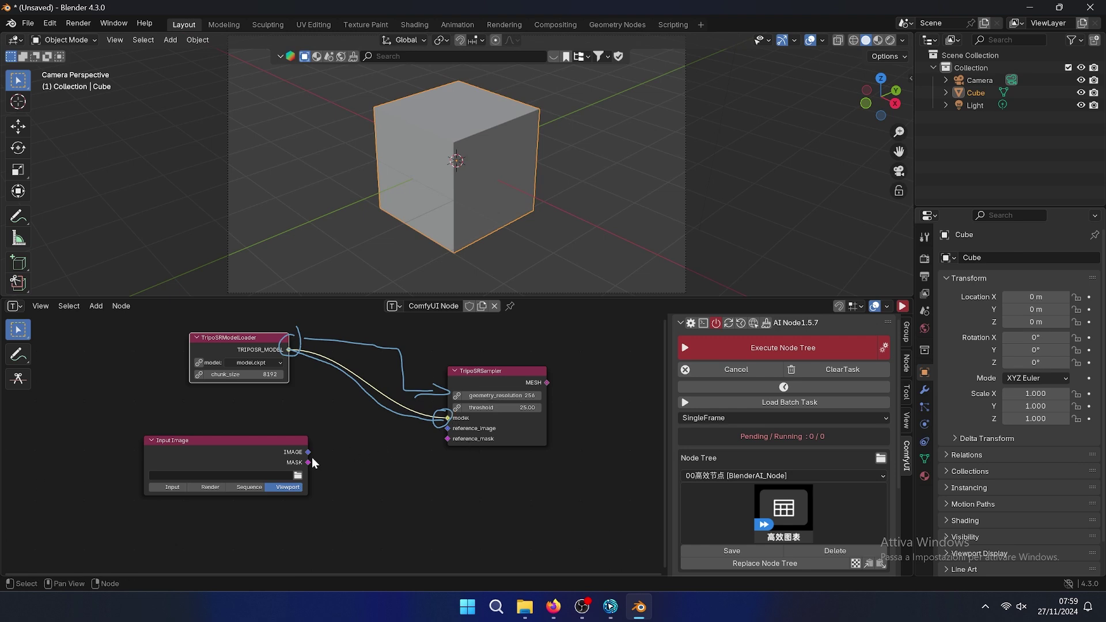
left_click_drag(307, 452, 452, 427)
Annotate the Input Image node and draw a line from MASK to reference_mask.
left_click(18, 355)
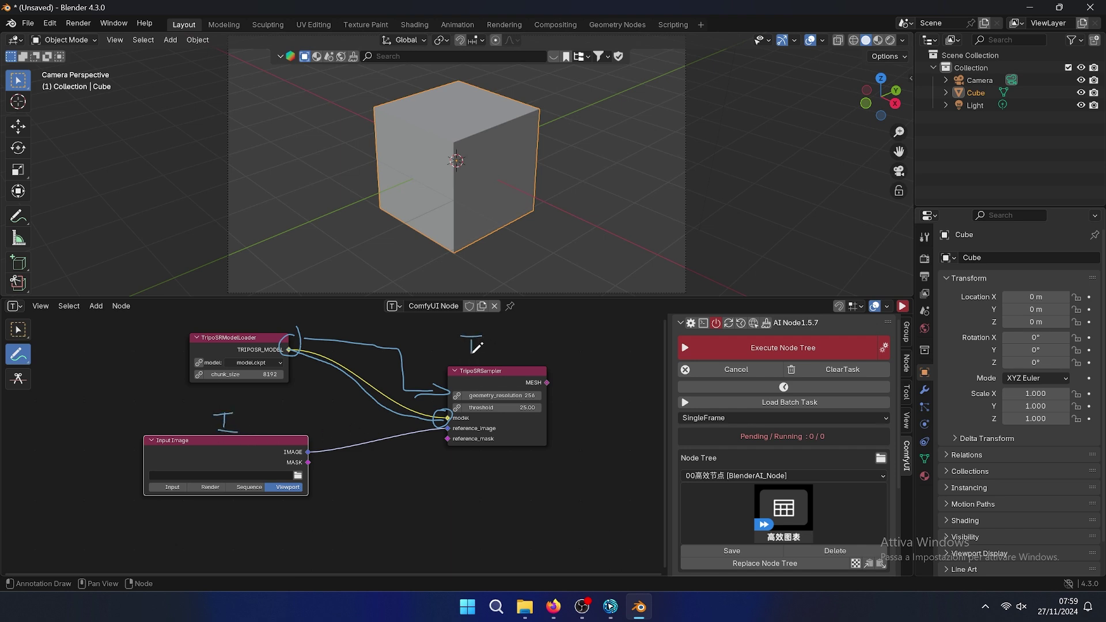
left_click_drag(620, 345, 616, 341)
left_click_drag(306, 465, 447, 443)
mouse_move(563, 600)
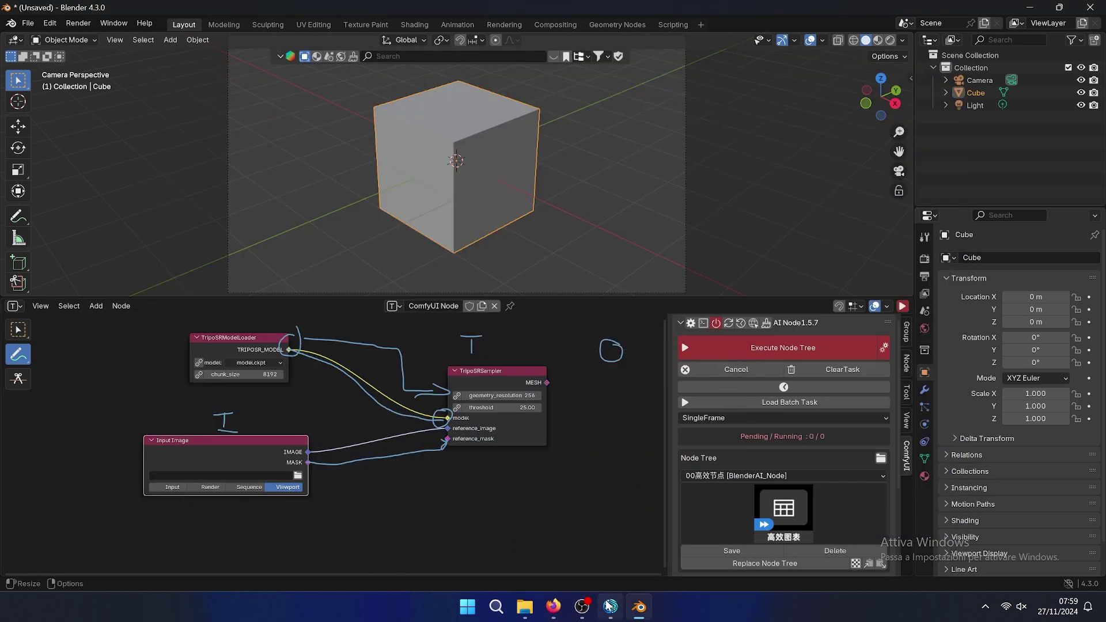
left_click(610, 607)
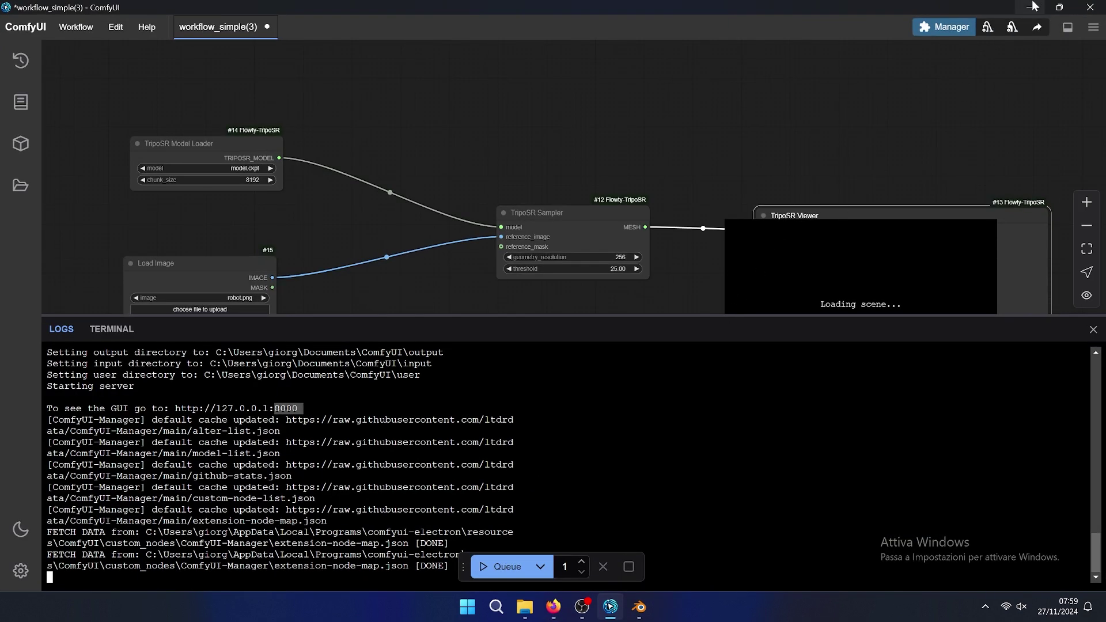
key("alt+Tab")
scroll(576, 386, "down", 1)
middle_click_drag(576, 387, 451, 387)
left_click(18, 329)
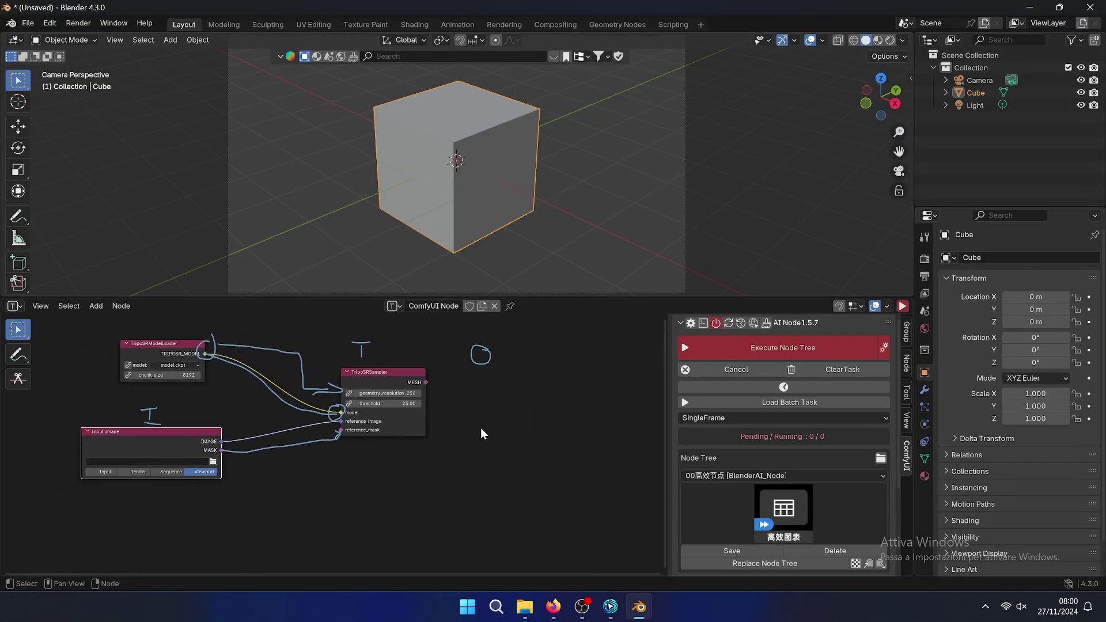
Add a TripoSRViewer node right of the sampler and connect the MESH output to it.
key("shift+a")
left_click(463, 247)
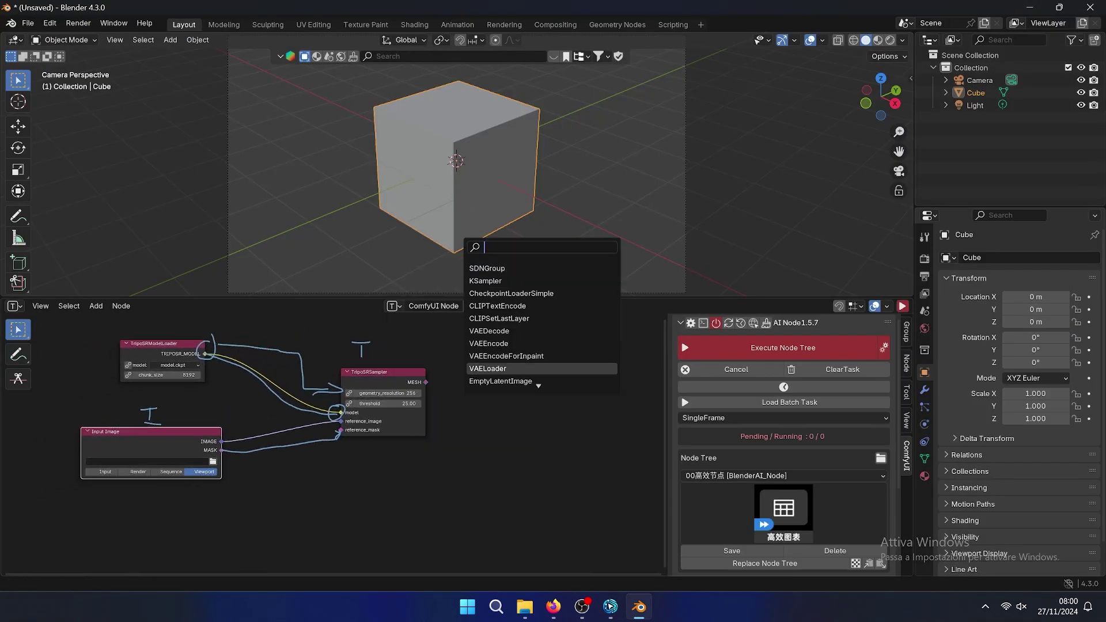
key("Escape")
key("shift+a")
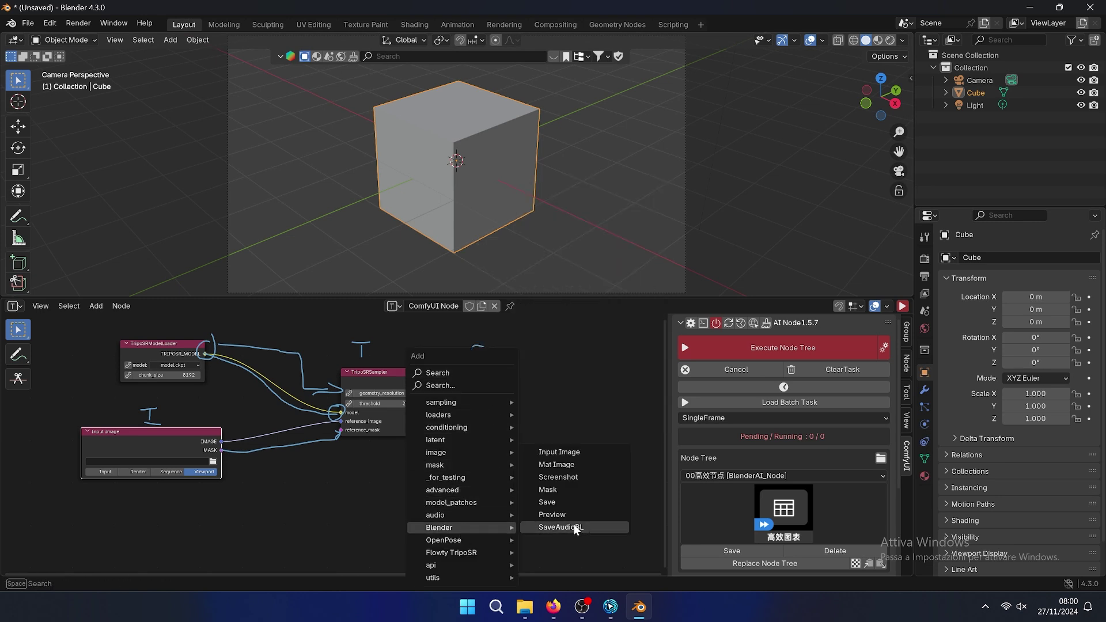
mouse_move(476, 538)
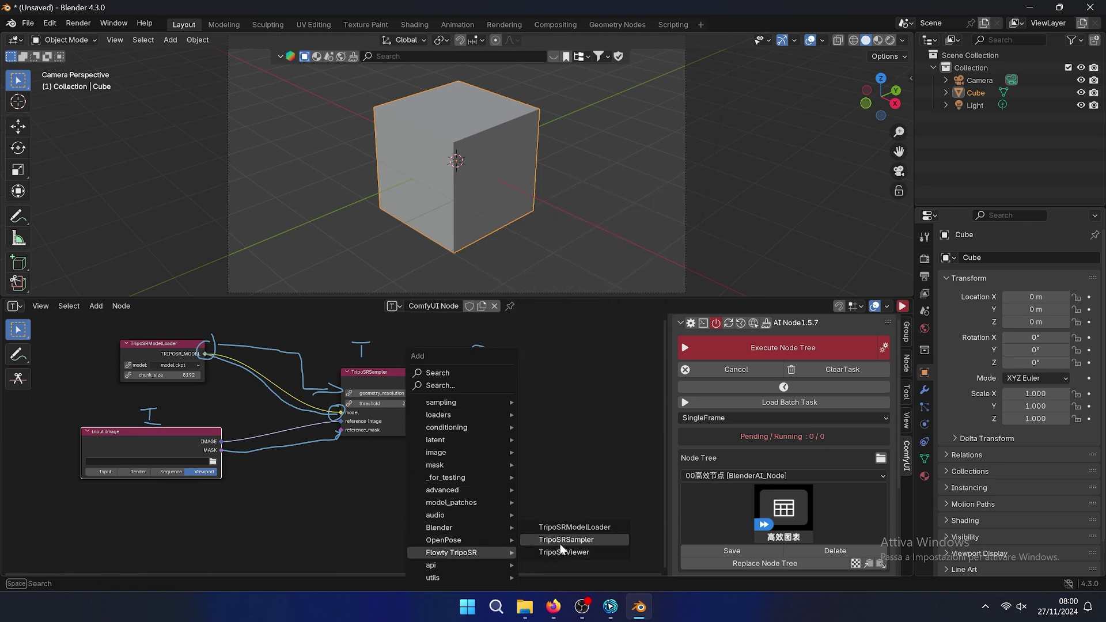
left_click(570, 552)
left_click(545, 371)
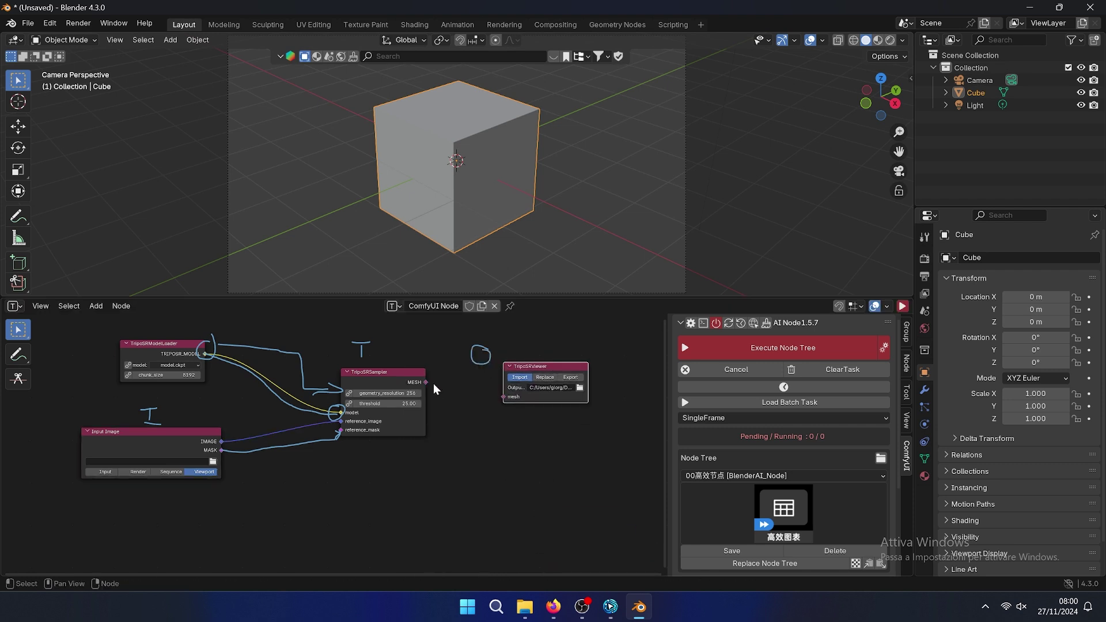
left_click_drag(425, 383, 503, 397)
Compare the Blender node tree with the full ComfyUI workflow graph.
scroll(210, 485, "up", 3)
middle_click_drag(209, 485, 366, 459)
left_click(17, 354)
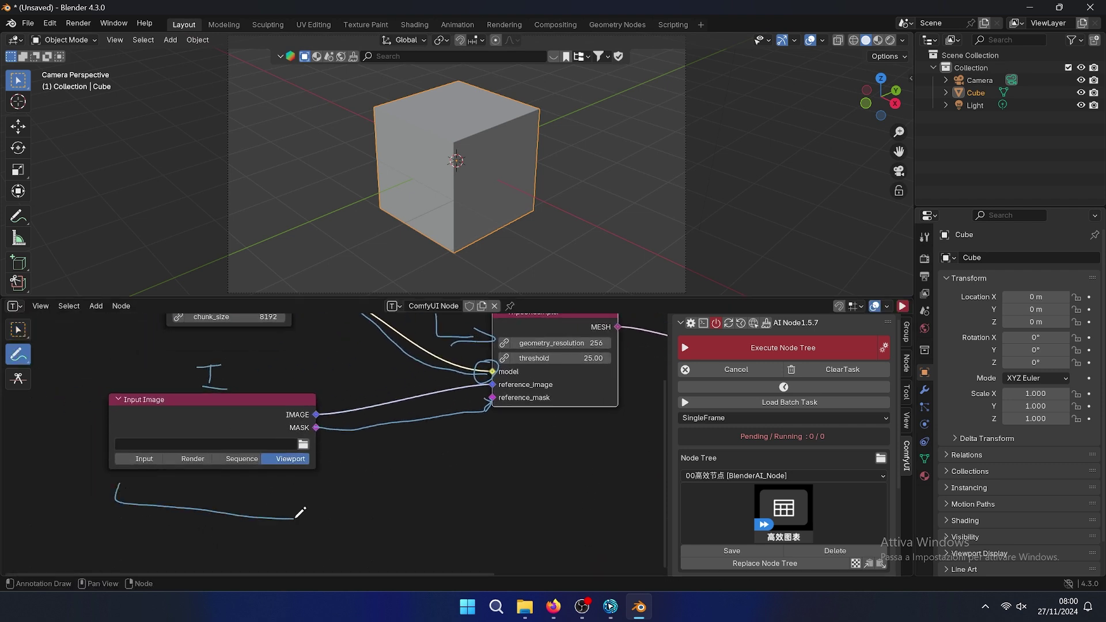
left_click(610, 607)
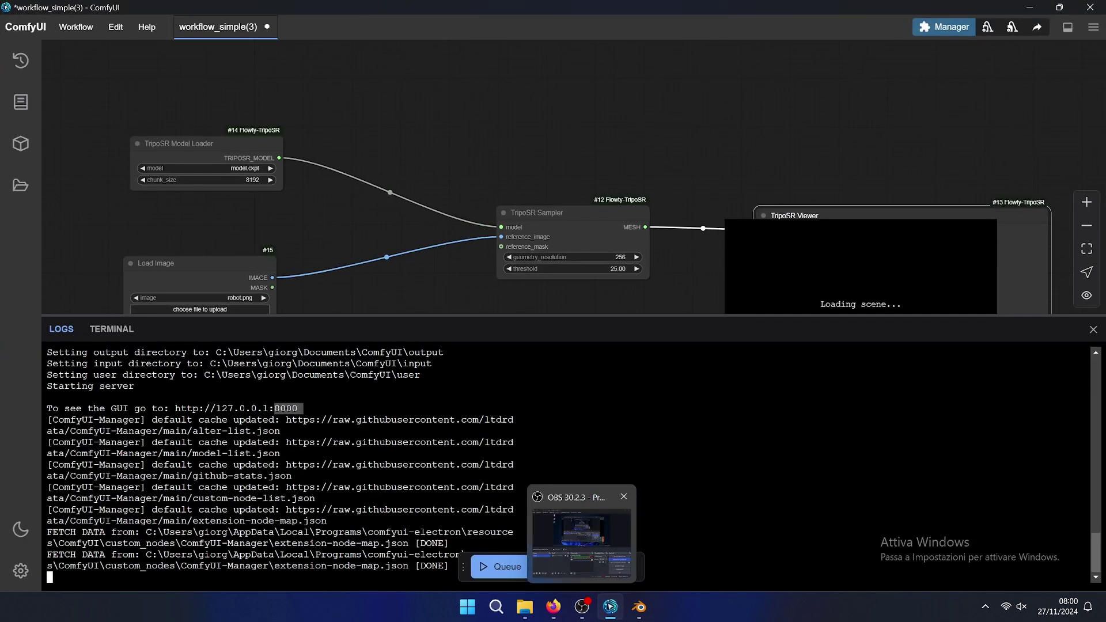
left_click(1097, 325)
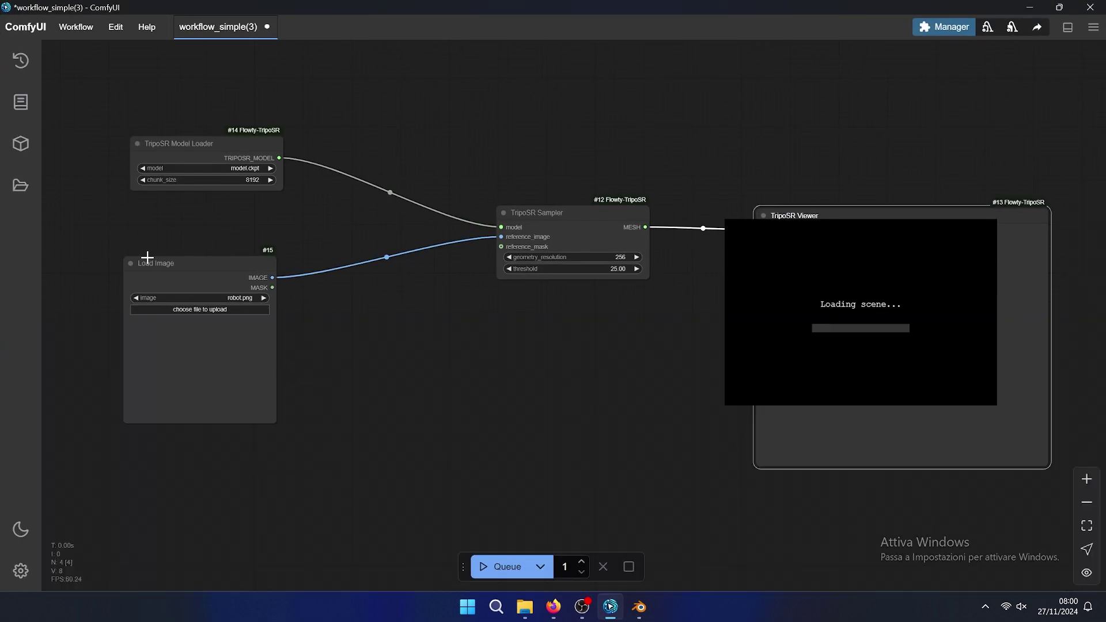
scroll(190, 285, "up", 5)
left_click(639, 606)
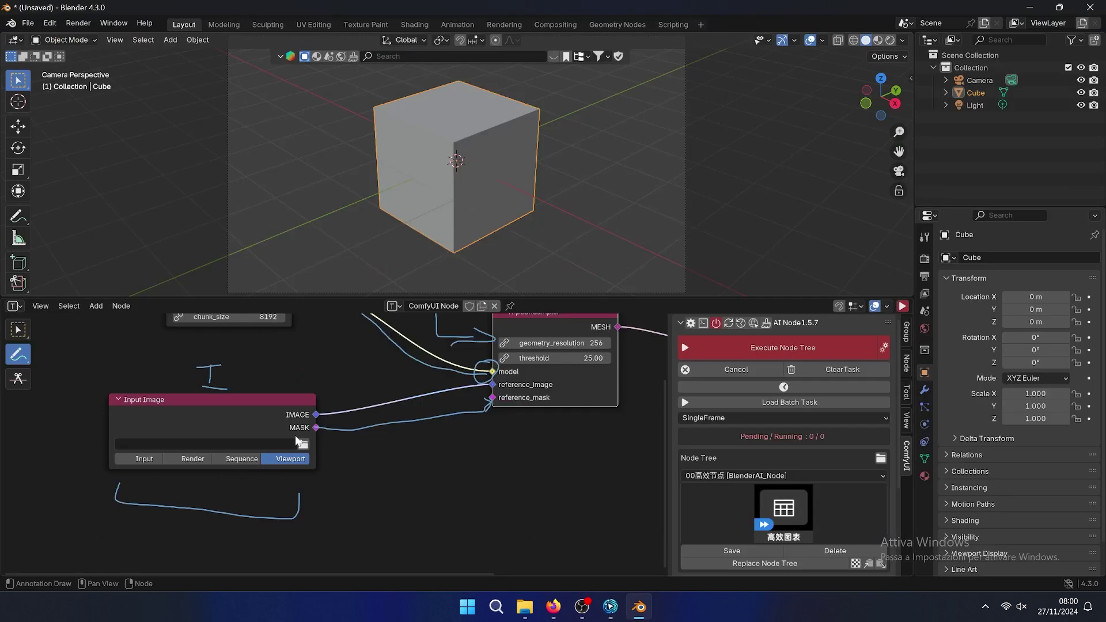
Draw a line beneath Input Image, an arrow up to the sampler, and a line above the nodes.
scroll(327, 456, "down", 2)
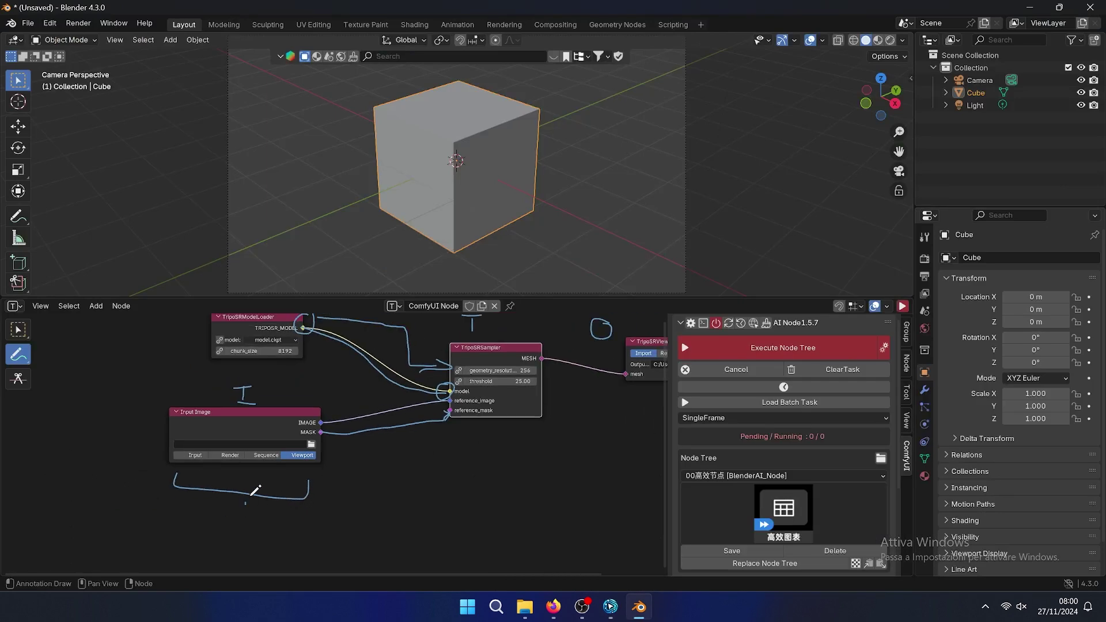
left_click_drag(250, 534, 313, 536)
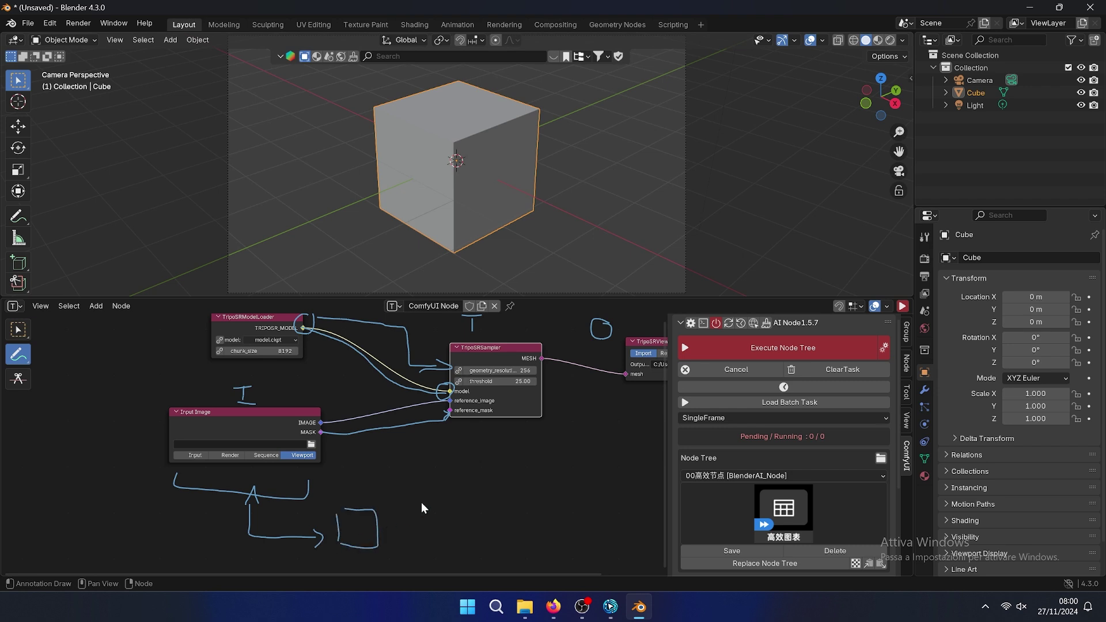
mouse_move(406, 525)
left_mouse_down()
mouse_move(500, 529)
mouse_move(495, 440)
left_mouse_up()
scroll(441, 505, "down", 2)
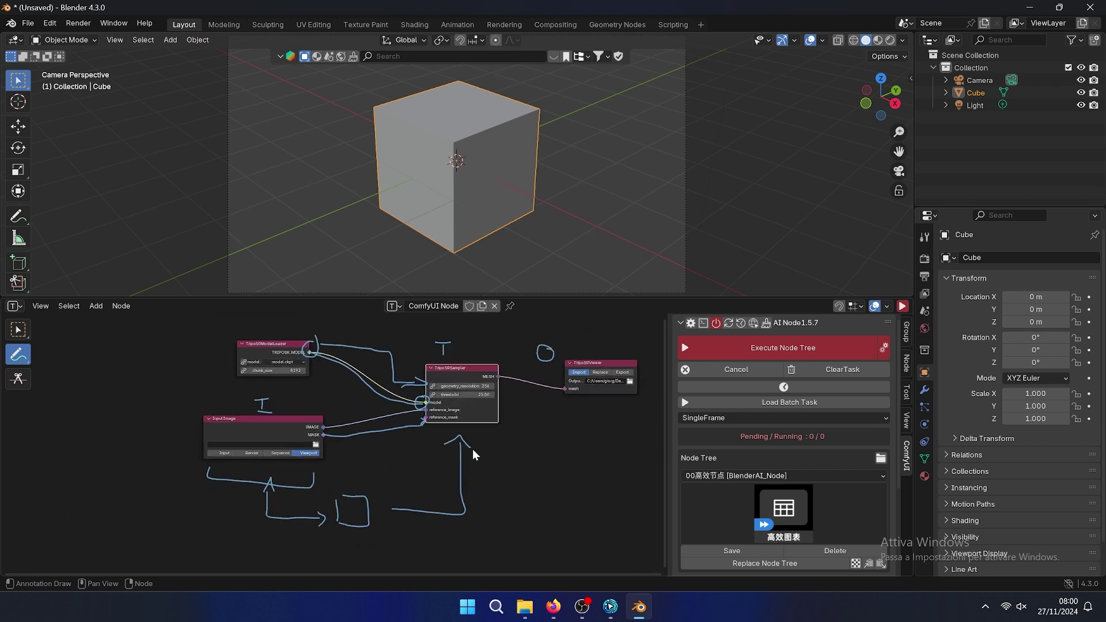
left_click_drag(483, 322, 609, 321)
Execute the node tree on the viewport capture and circle the cube thumbnail.
left_click(739, 349)
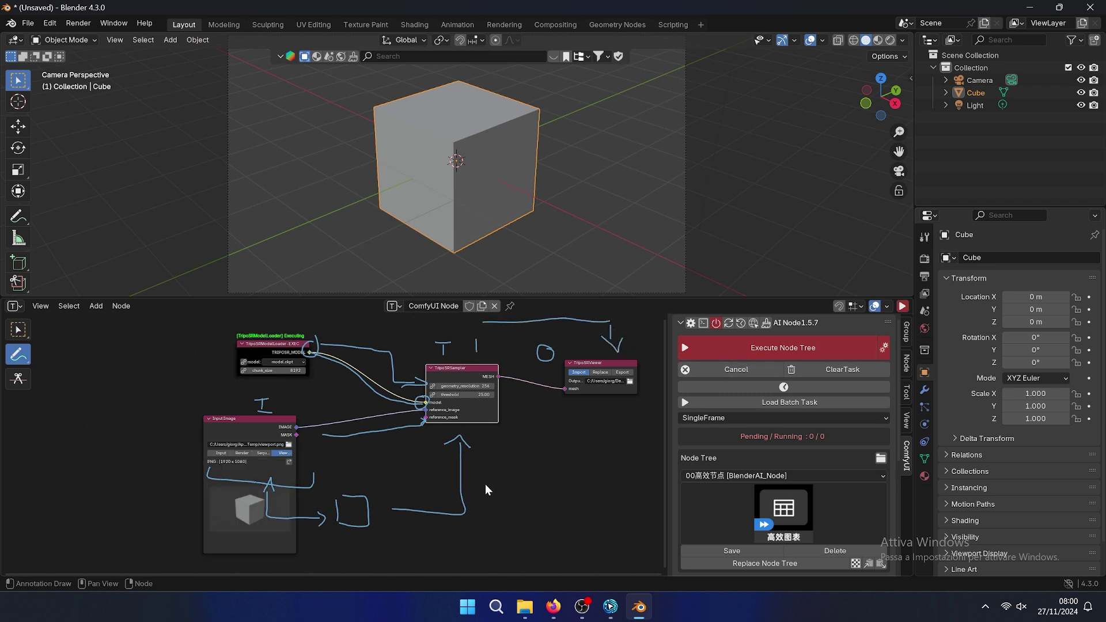
scroll(333, 441, "up", 2)
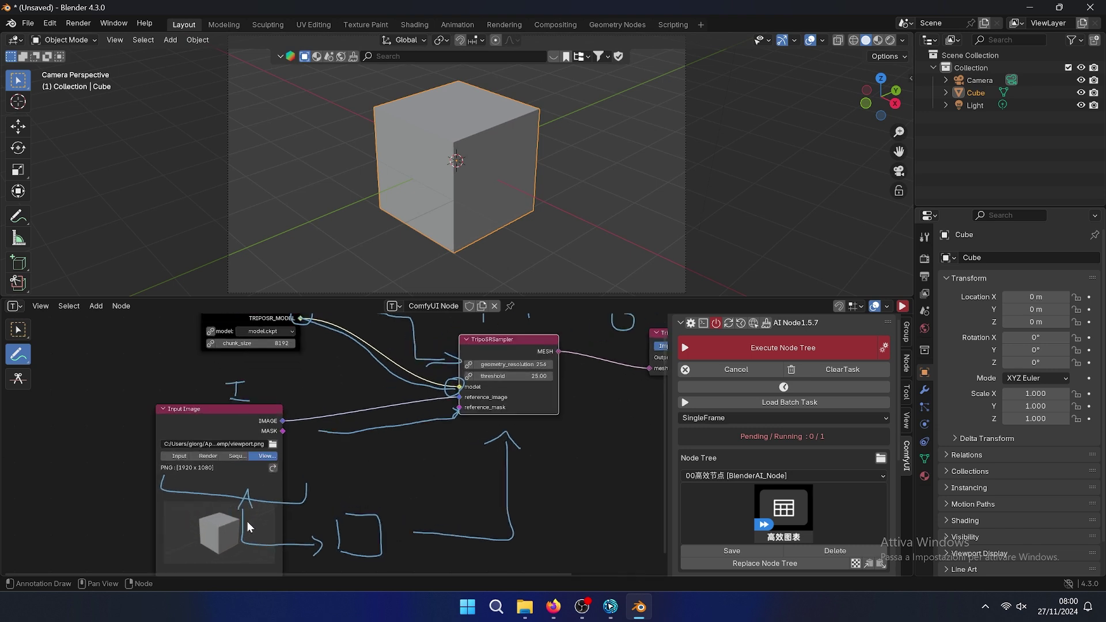
mouse_move(211, 490)
left_mouse_down()
mouse_move(198, 554)
mouse_move(264, 510)
left_mouse_up()
scroll(290, 434, "down", 2)
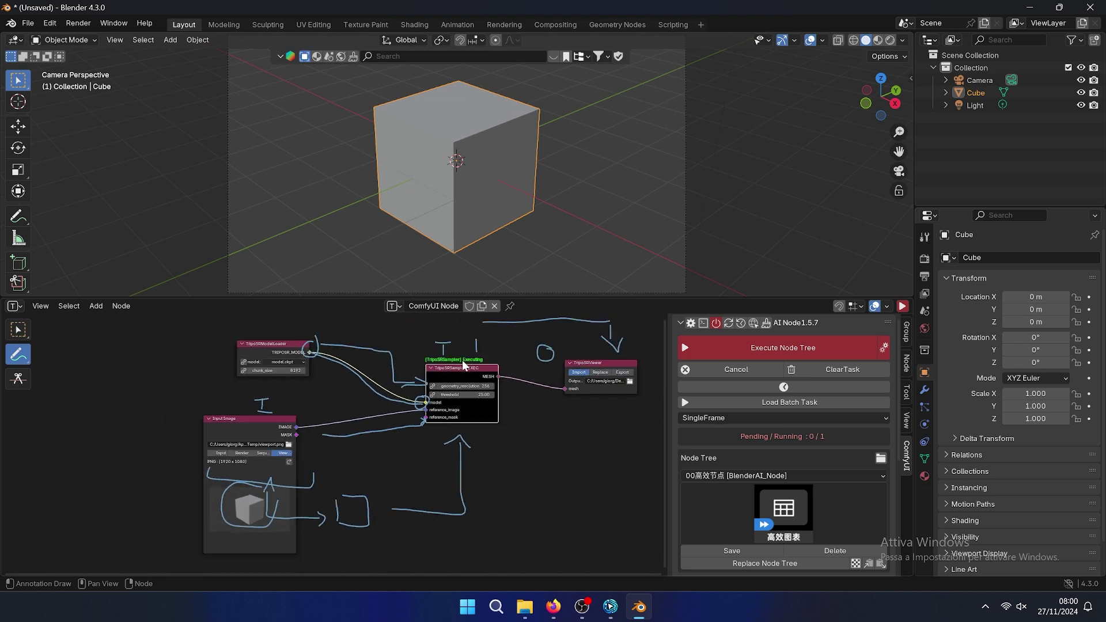
middle_click_drag(482, 379, 359, 392)
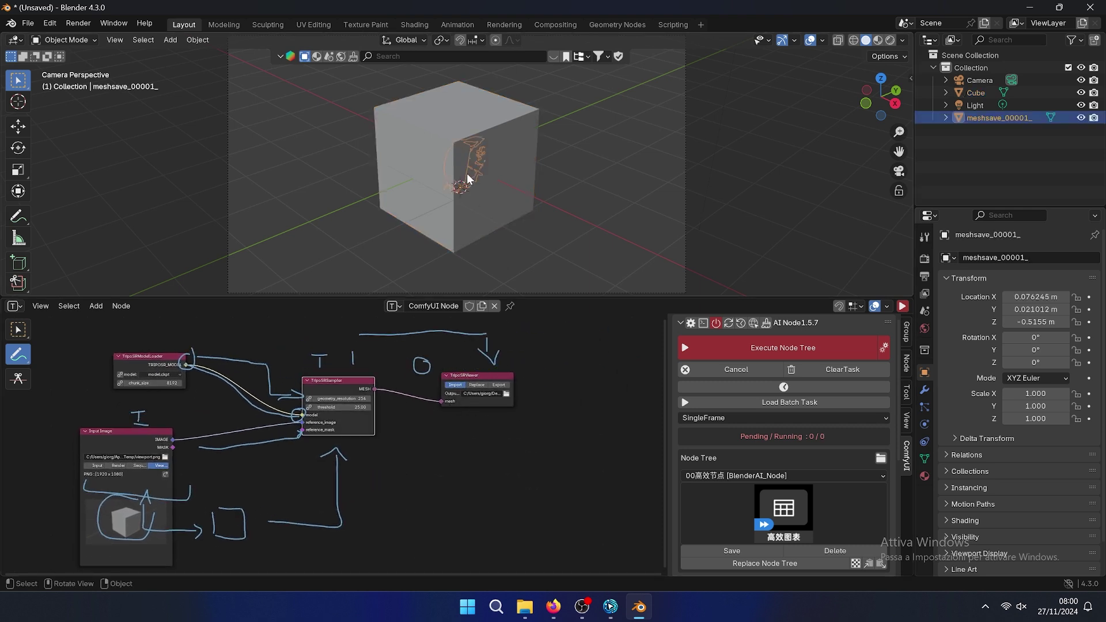
Delete the original cube and view the generated meshsave_00001_ mesh.
left_click(467, 174)
key("x")
left_click(455, 189)
mouse_move(467, 197)
middle_mouse_down()
mouse_move(432, 196)
mouse_move(430, 174)
mouse_move(360, 172)
mouse_move(408, 166)
mouse_move(427, 184)
mouse_move(406, 195)
mouse_move(449, 200)
middle_mouse_up()
scroll(486, 174, "up", 6)
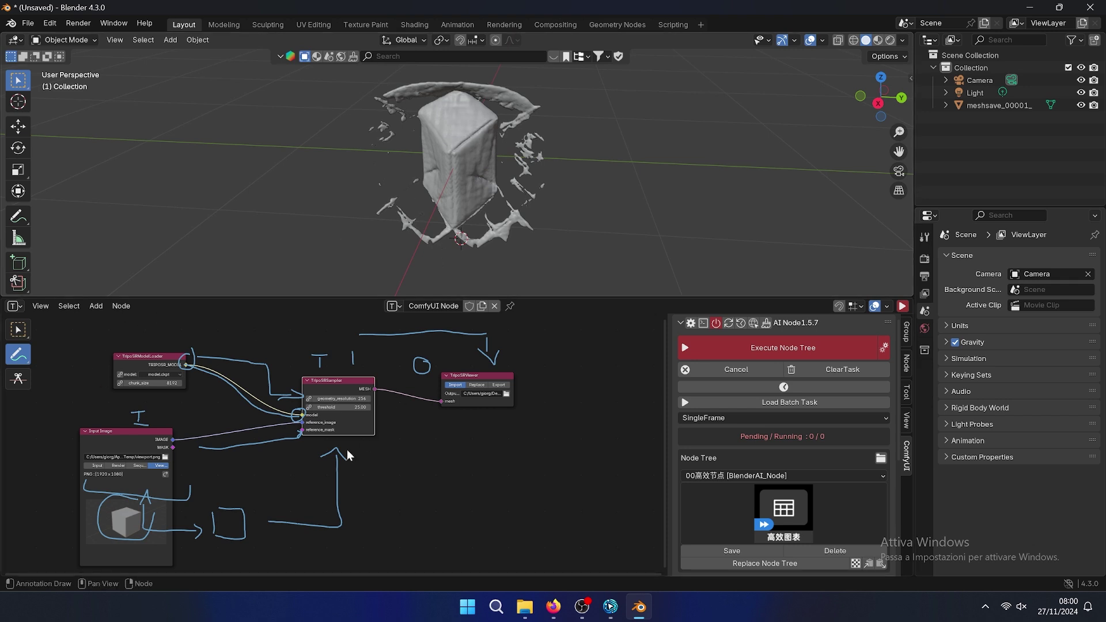
middle_click_drag(343, 479, 471, 432)
scroll(366, 440, "up", 2)
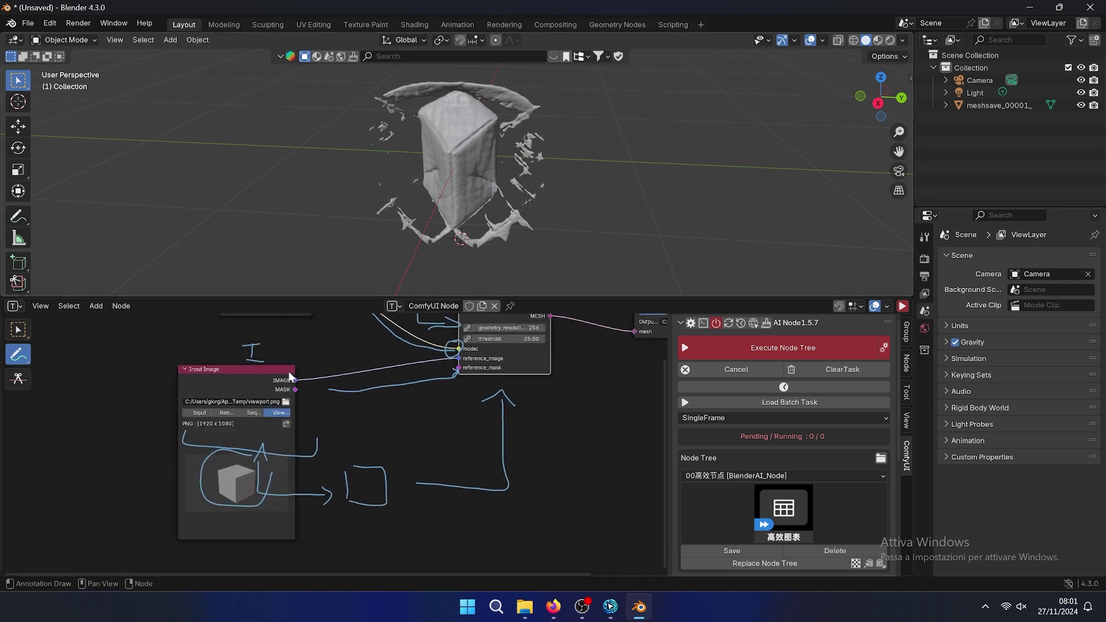
Load the green fabric PNG into Input Image and switch annotations to Erase.
left_click(200, 413)
scroll(323, 410, "up", 2)
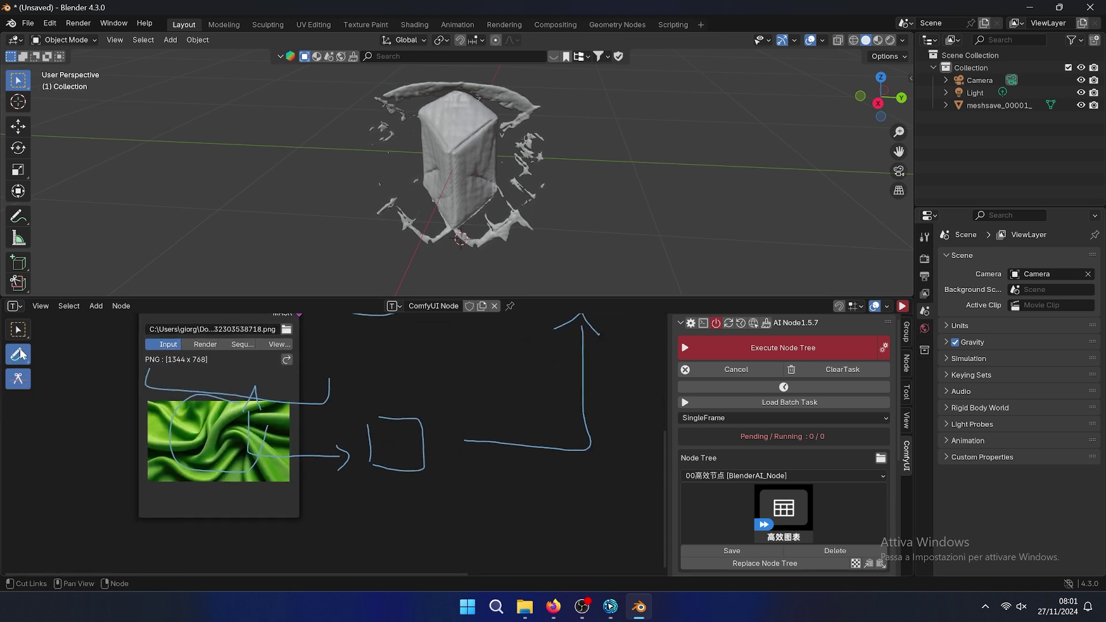
right_click(20, 356)
left_click(21, 353)
mouse_move(18, 354)
left_mouse_down()
mouse_move(58, 387)
mouse_move(271, 440)
left_mouse_up()
Erase the annotation strokes around Input Image, plus the arrows, square and bracket.
scroll(271, 441, "down", 1)
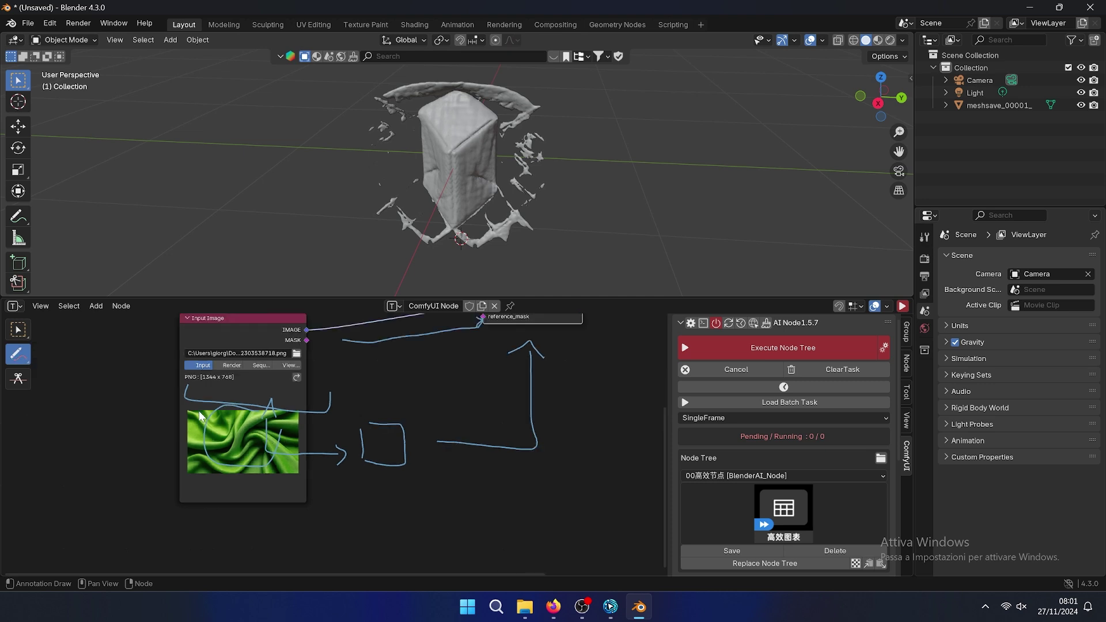
mouse_move(197, 409)
right_mouse_down("ctrl")
mouse_move(175, 426)
mouse_move(271, 449)
mouse_move(242, 415)
mouse_move(378, 436)
mouse_move(308, 439)
mouse_move(415, 402)
right_mouse_up("ctrl")
middle_click_drag(354, 419, 224, 515)
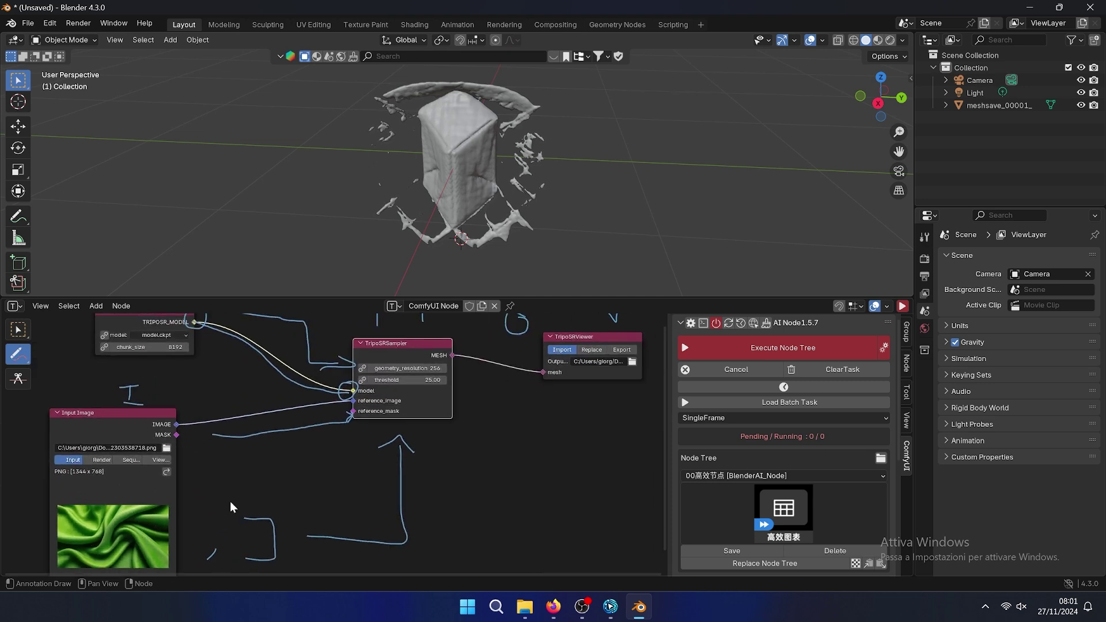
mouse_move(223, 515)
right_mouse_down("ctrl")
mouse_move(271, 568)
mouse_move(245, 528)
mouse_move(390, 546)
mouse_move(373, 556)
mouse_move(408, 522)
mouse_move(398, 477)
mouse_move(407, 441)
mouse_move(236, 436)
mouse_move(375, 433)
mouse_move(315, 418)
mouse_move(349, 428)
mouse_move(326, 382)
mouse_move(252, 372)
mouse_move(349, 426)
mouse_move(285, 387)
mouse_move(245, 323)
mouse_move(179, 329)
mouse_move(209, 336)
mouse_move(158, 314)
mouse_move(246, 334)
mouse_move(205, 316)
mouse_move(267, 316)
mouse_move(330, 335)
mouse_move(327, 351)
mouse_move(365, 342)
mouse_move(340, 324)
mouse_move(377, 336)
mouse_move(538, 323)
right_mouse_up("ctrl")
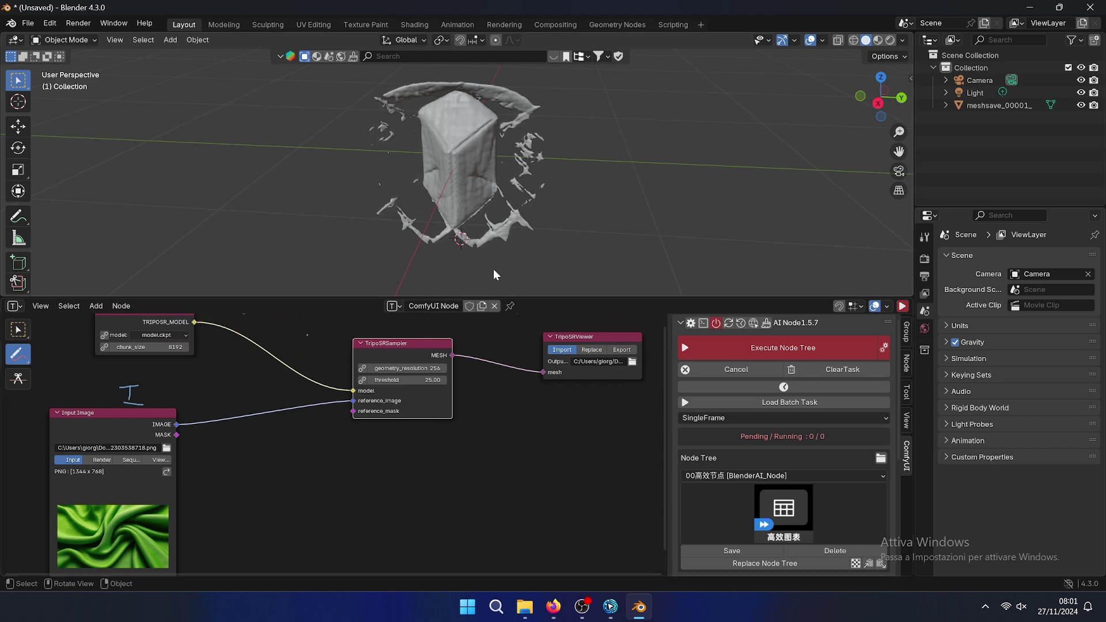
Delete the old generated mesh, add a new cube, and view through the camera.
left_click(19, 126)
left_click(464, 164)
key("x")
left_click(427, 195)
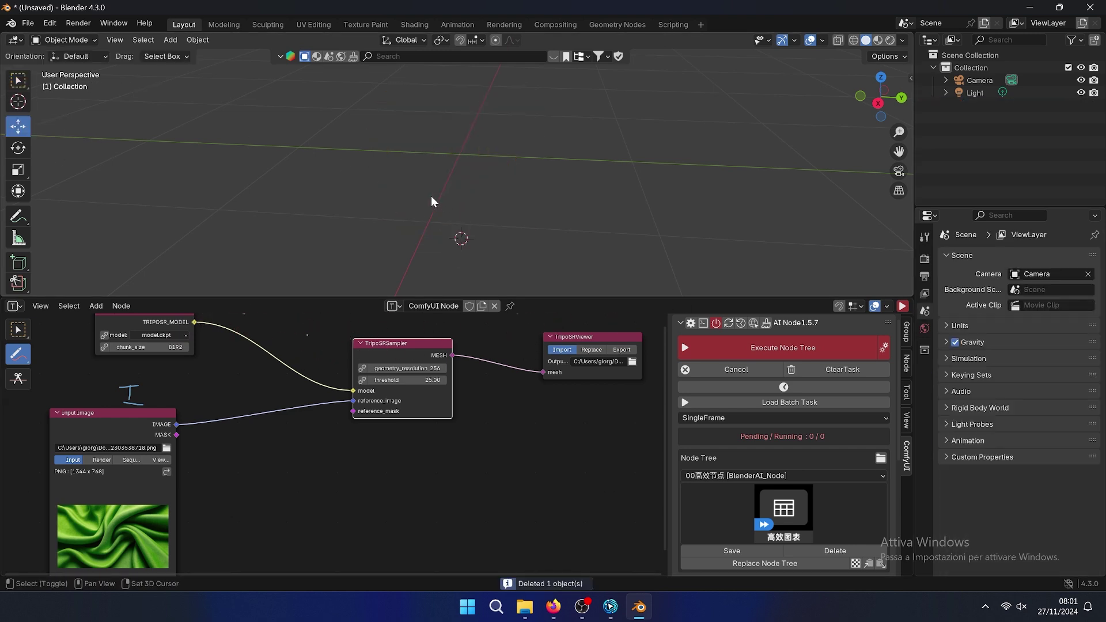
key("shift+a")
mouse_move(434, 206)
left_click(483, 226)
key("KP_0")
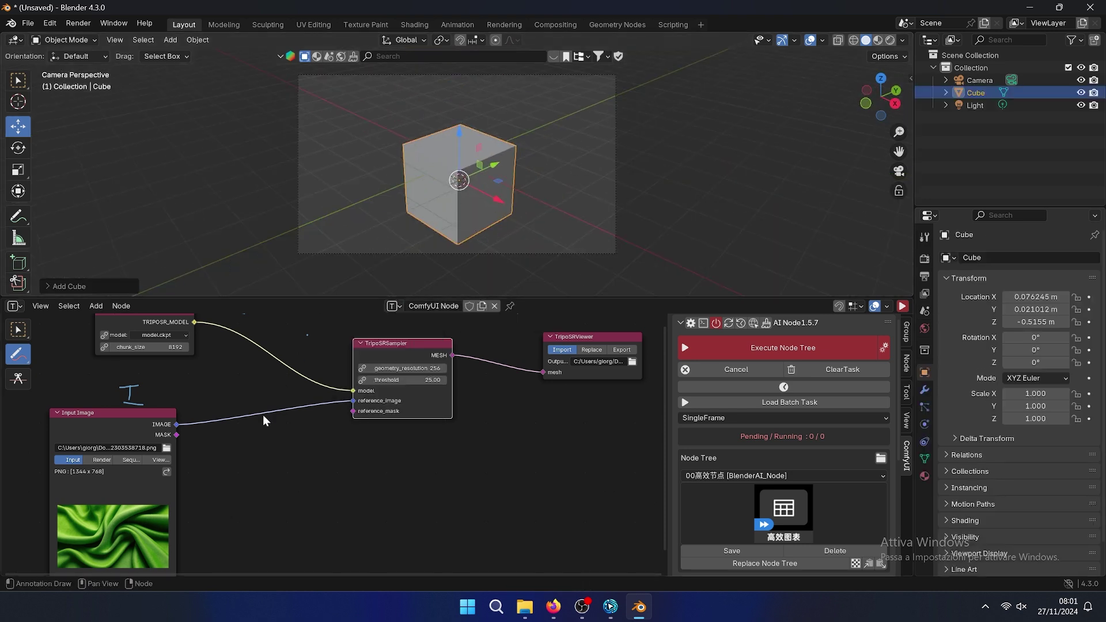
Erase the remaining annotation strokes over the node tree.
middle_click_drag(209, 455, 326, 444)
scroll(278, 452, "up", 2)
scroll(279, 457, "up", 1)
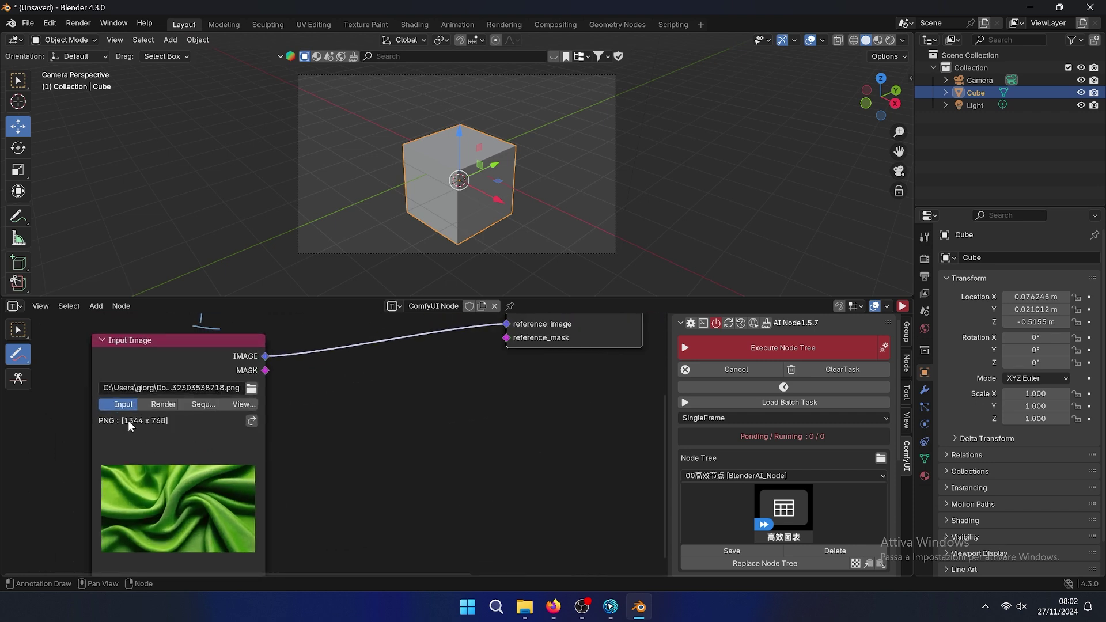
scroll(344, 478, "down", 3)
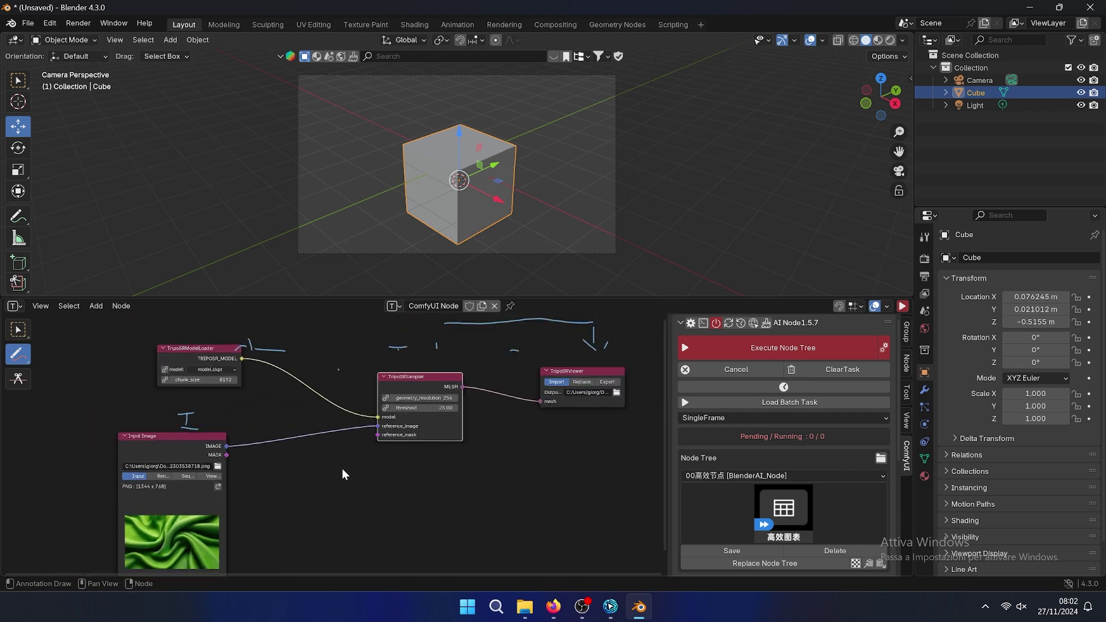
mouse_move(173, 423)
left_mouse_down("ctrl")
mouse_move(223, 403)
mouse_move(203, 410)
mouse_move(216, 423)
mouse_move(233, 347)
mouse_move(332, 375)
mouse_move(382, 346)
mouse_move(371, 365)
mouse_move(501, 349)
mouse_move(587, 352)
left_mouse_up("ctrl")
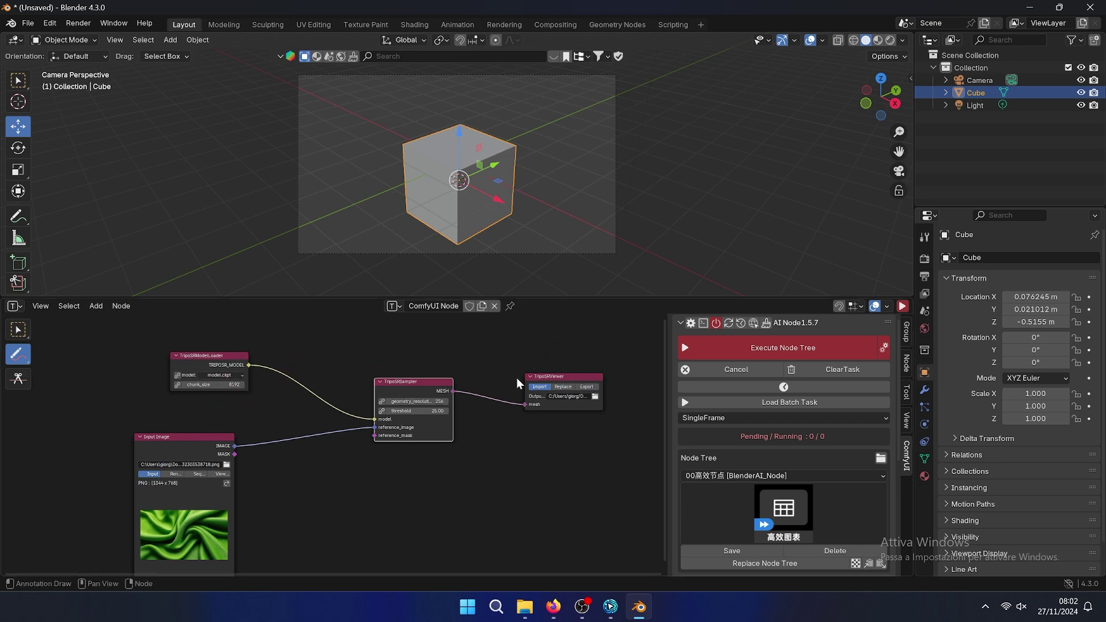
middle_click_drag(154, 434, 121, 403)
left_click_drag(18, 354, 64, 360)
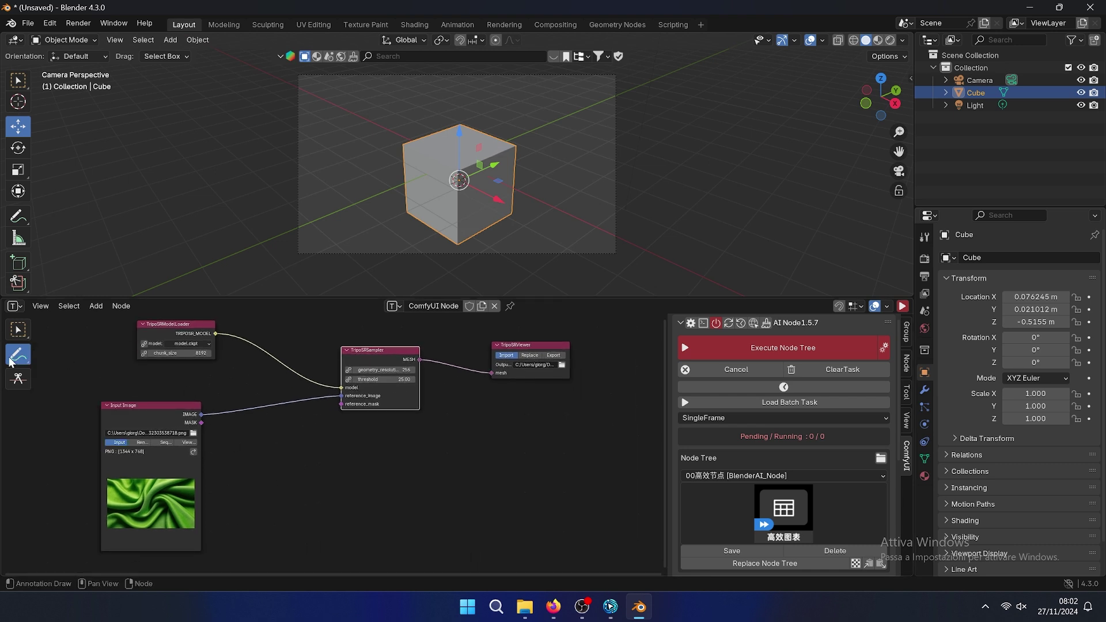
left_click(18, 330)
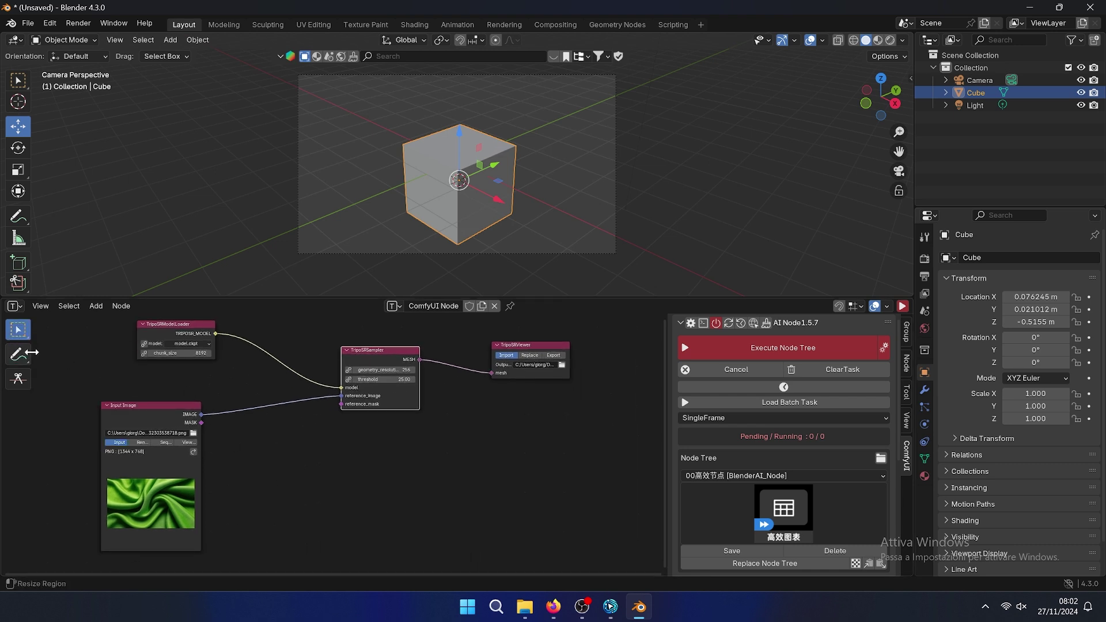
Execute the node tree on the fabric image and delete the placeholder cube.
left_click(727, 347)
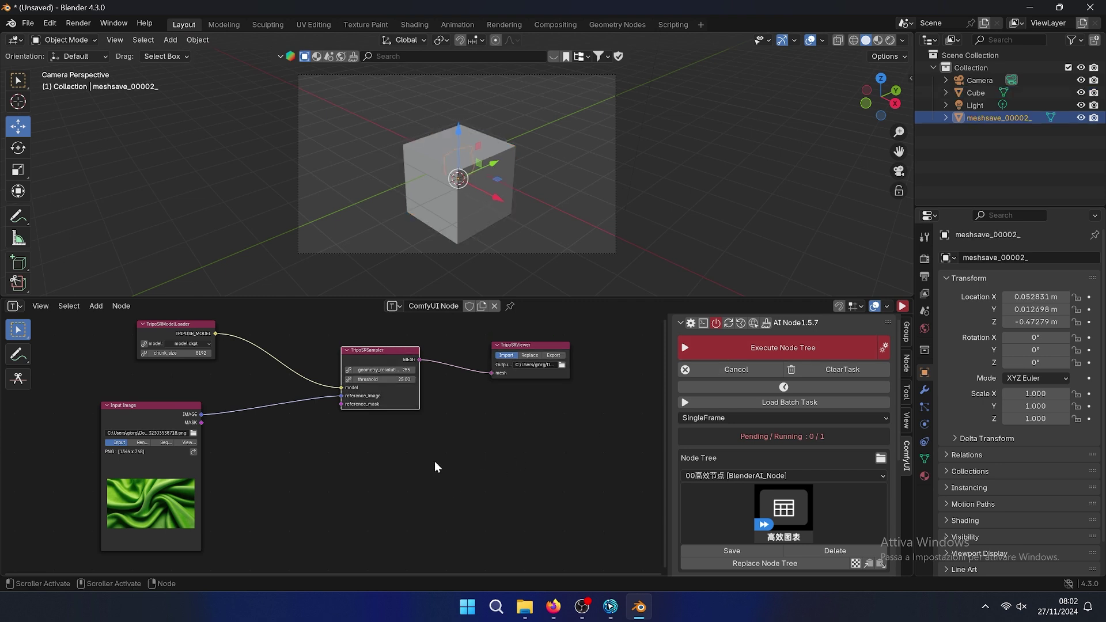
left_click(455, 190)
key("x")
left_click(438, 168)
middle_click_drag(450, 173, 462, 203)
scroll(459, 160, "up", 5)
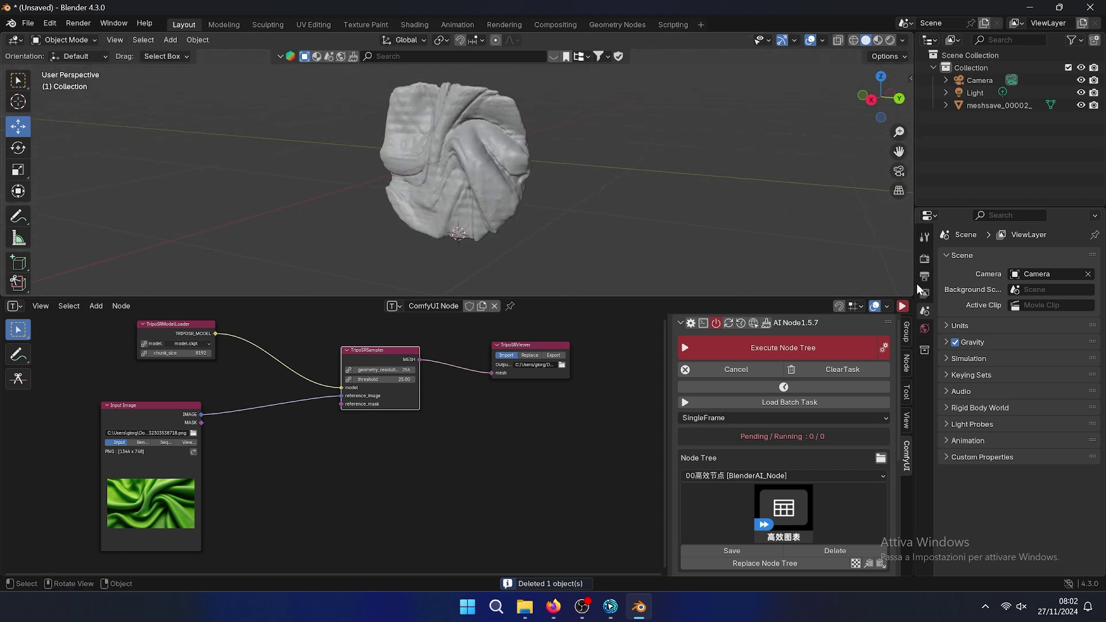
Set the render engine to Cycles with GPU Compute as the device.
left_click(925, 259)
left_click(1045, 257)
left_click(1012, 299)
left_click(1039, 285)
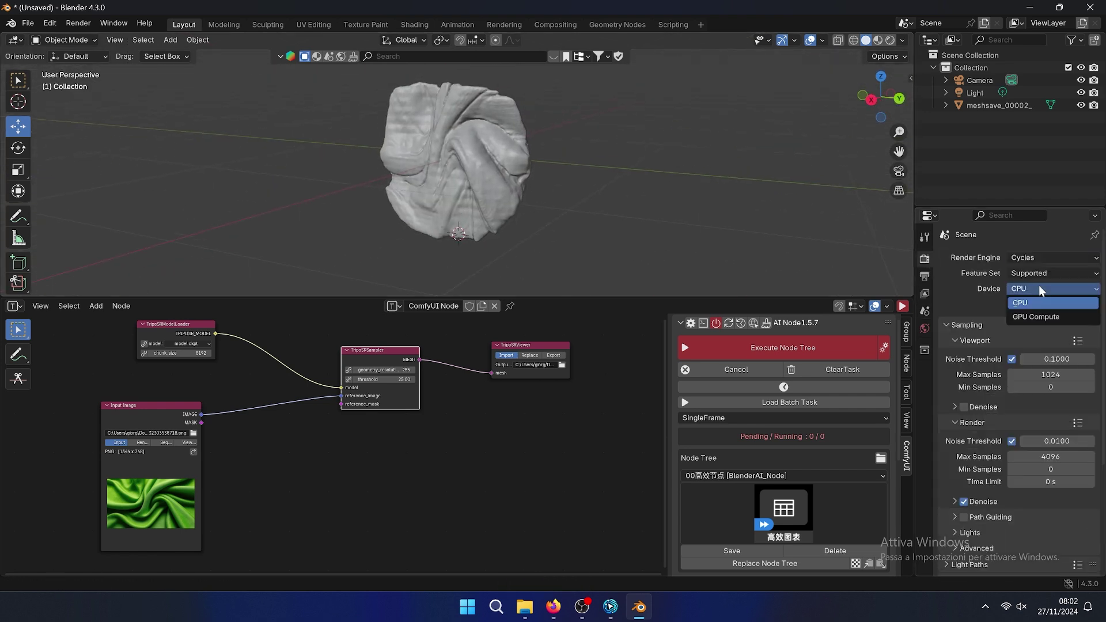
left_click(1032, 317)
Preview the green mesh in Rendered and Material Preview shading, then return to Solid.
key("z")
left_click(408, 186)
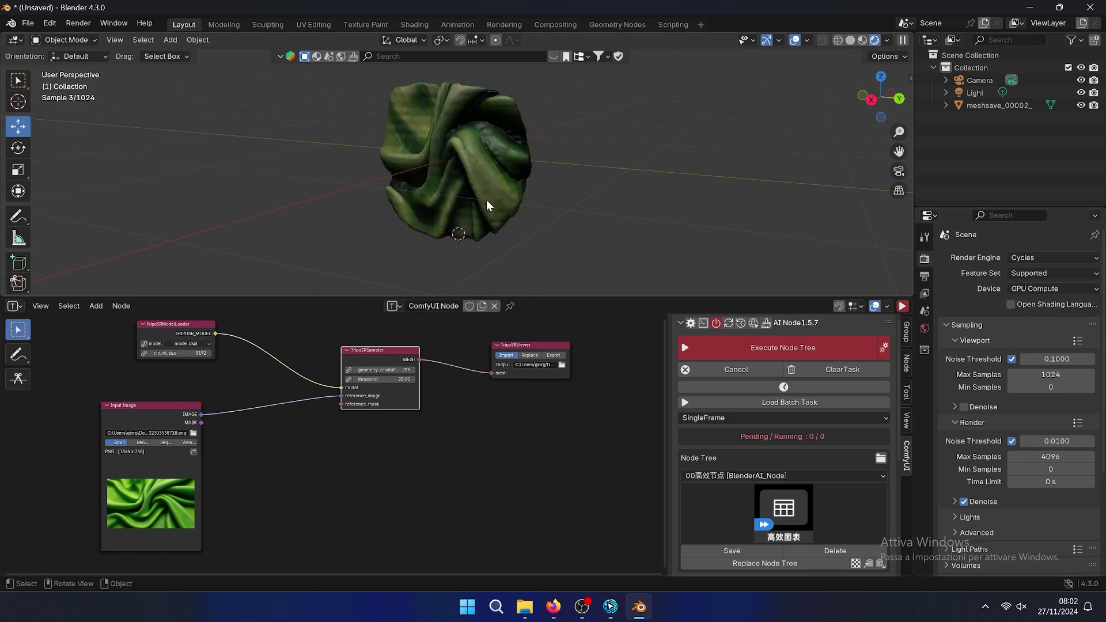
mouse_move(471, 200)
middle_mouse_down()
mouse_move(509, 200)
mouse_move(454, 181)
middle_mouse_up()
scroll(493, 185, "up", 2)
left_click_drag(614, 301, 610, 318)
key("z")
left_click(439, 229)
scroll(461, 196, "down", 3)
key("z")
left_click(472, 213)
scroll(472, 213, "down", 3)
mouse_move(472, 213)
middle_mouse_down()
mouse_move(418, 170)
mouse_move(441, 216)
mouse_move(462, 161)
middle_mouse_up()
scroll(441, 216, "down", 2)
Raise the scene light's power to 10000 W.
left_click(443, 111)
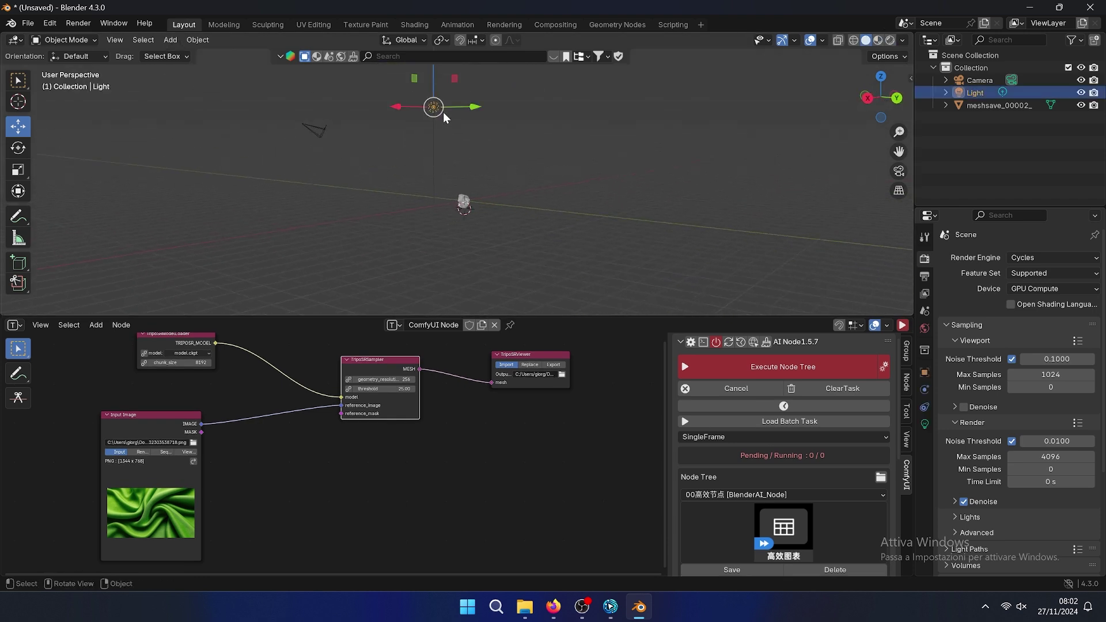
left_click(926, 424)
left_click(1059, 342)
left_click(1026, 342)
key("Return")
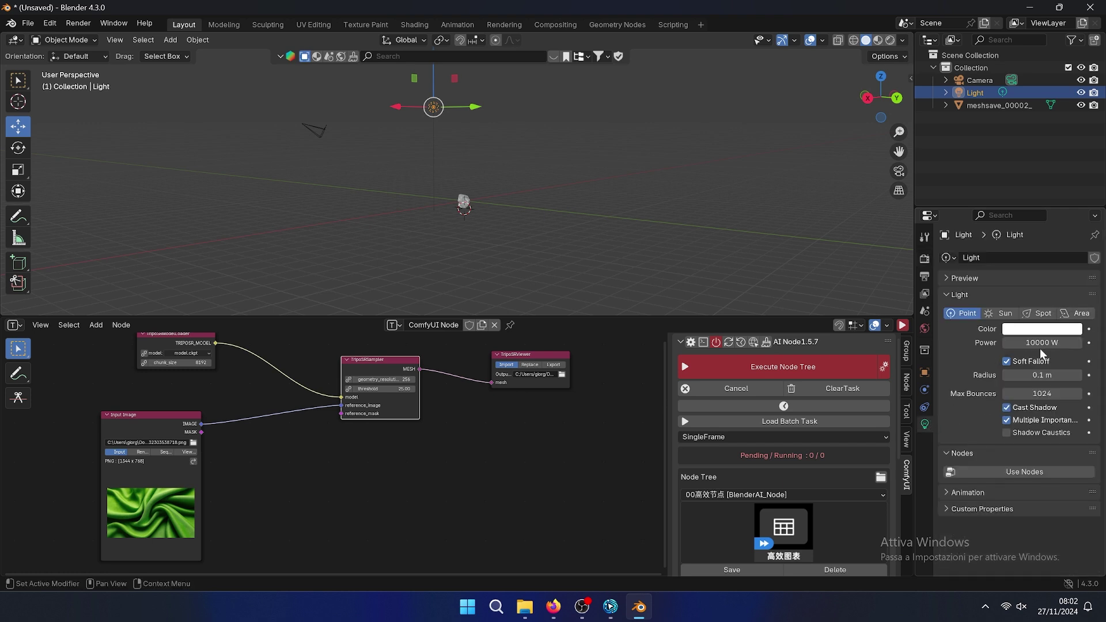
Preview the brighter lit mesh rendered up close, then go back to Solid shading.
scroll(447, 209, "up", 3)
key("z")
left_click(451, 132)
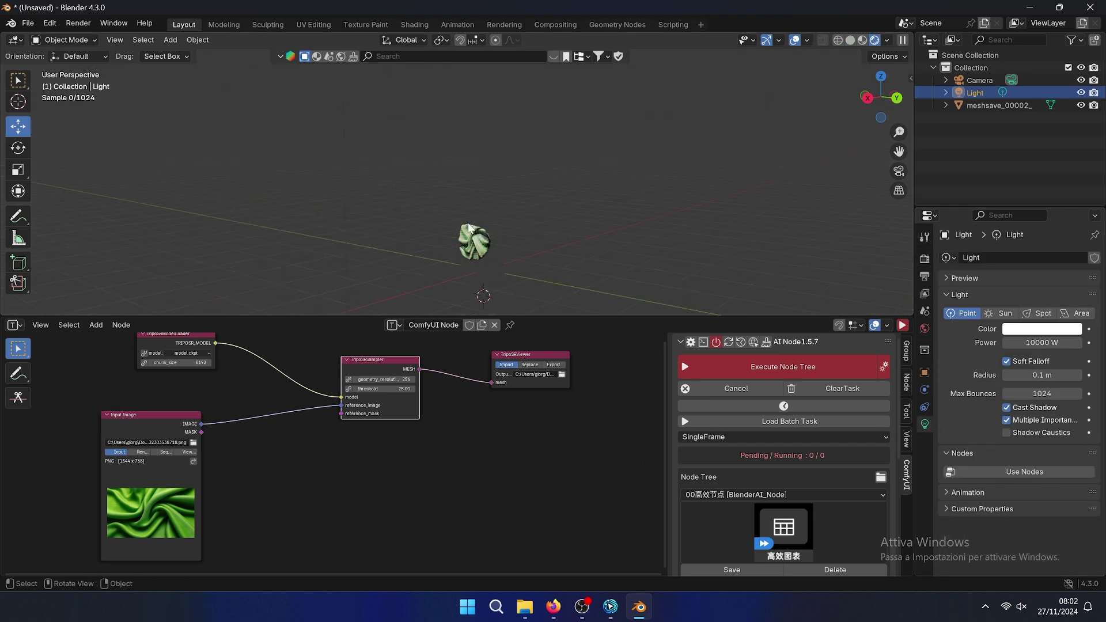
middle_click_drag(507, 243, 537, 161, "ctrl")
scroll(532, 255, "up", 5)
middle_click_drag(533, 256, 375, 213)
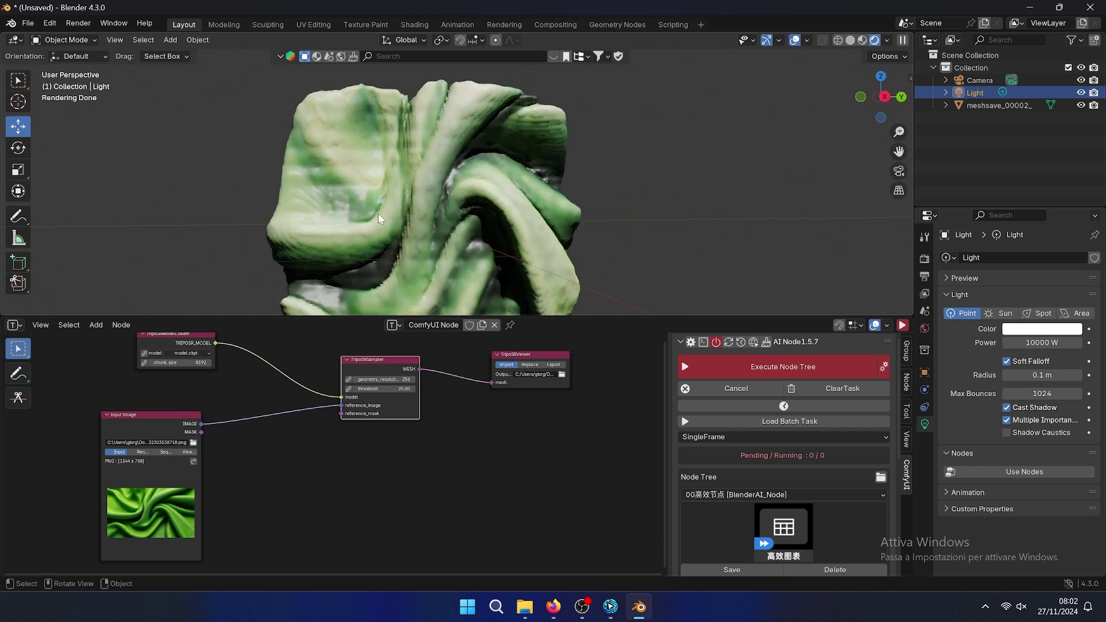
key("z")
left_click(559, 217)
mouse_move(455, 450)
middle_mouse_down()
mouse_move(444, 471)
mouse_move(456, 468)
middle_mouse_up()
scroll(420, 409, "up", 3)
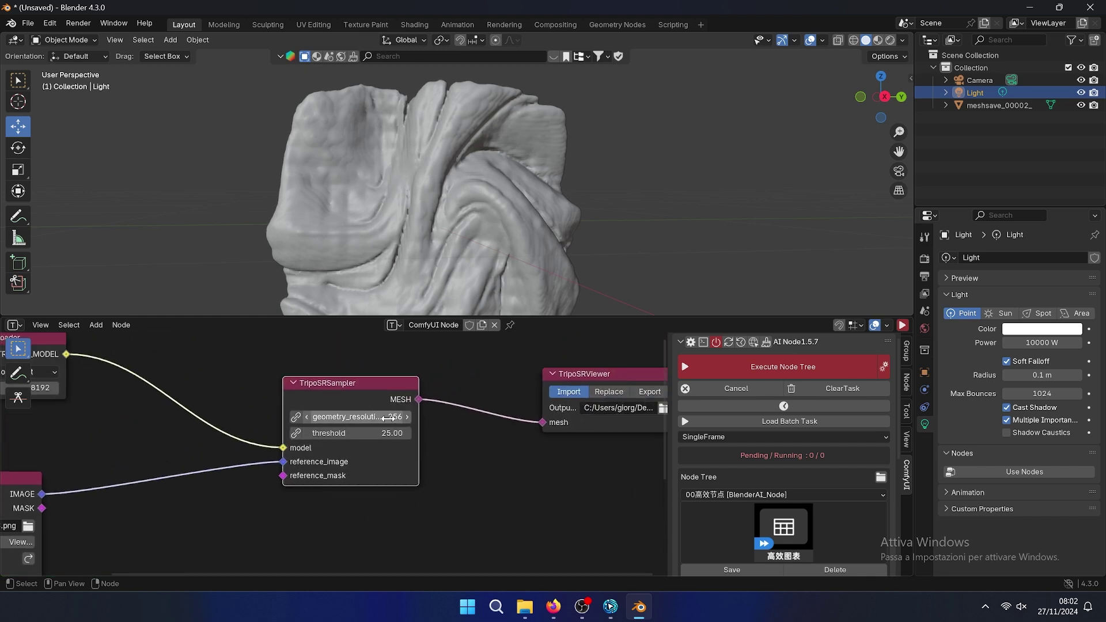
Raise the TripoSRSampler's geometry_resolution to 512.
left_click(357, 416)
key("Return")
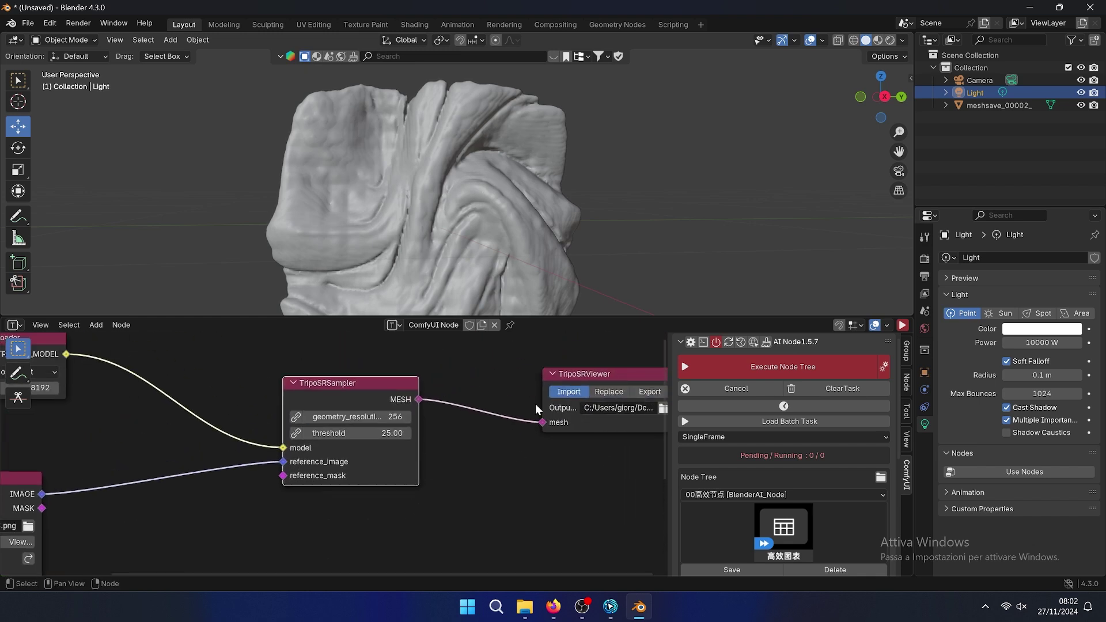
scroll(488, 135, "down", 4)
Move the generated fabric mesh to the left.
left_click(489, 135)
middle_click_drag(532, 213, 468, 216)
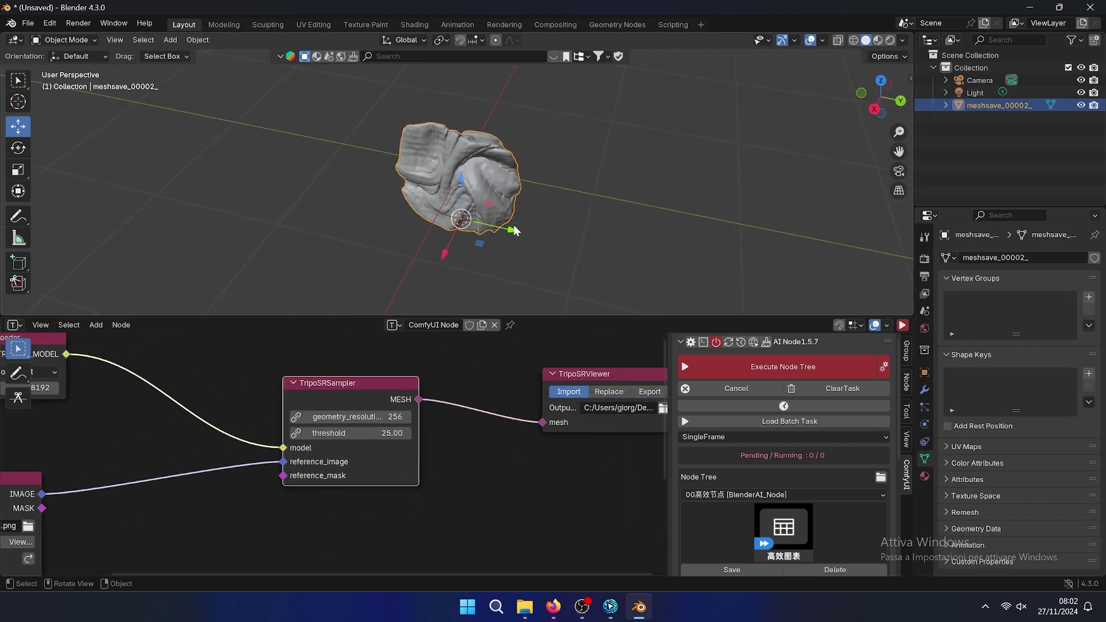
scroll(510, 233, "up", 2)
middle_click_drag(579, 261, 575, 235)
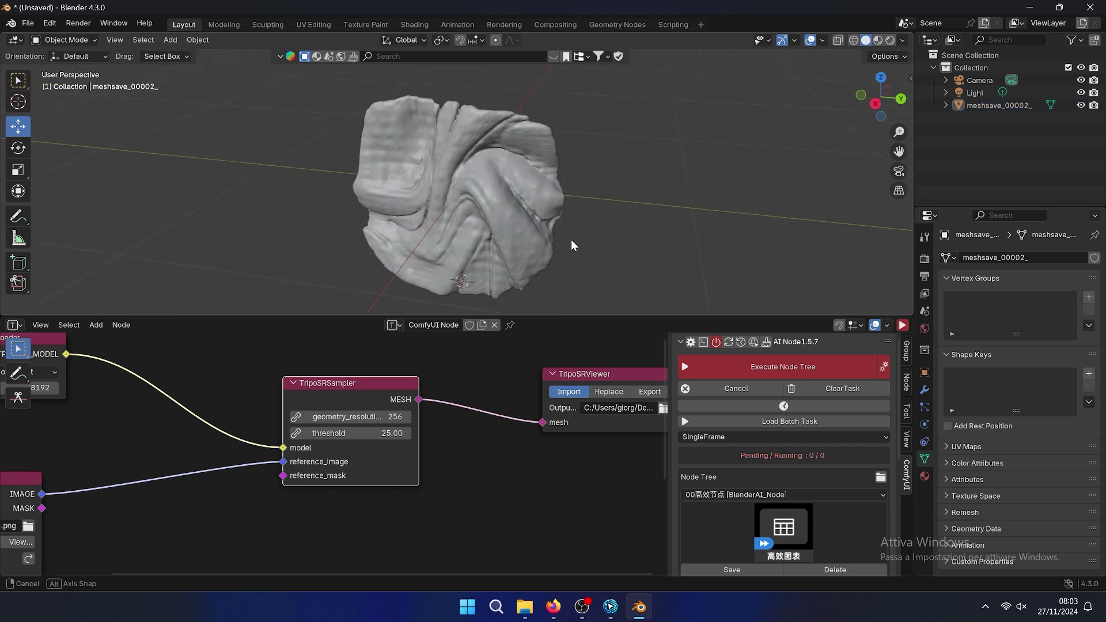
scroll(524, 264, "down", 3)
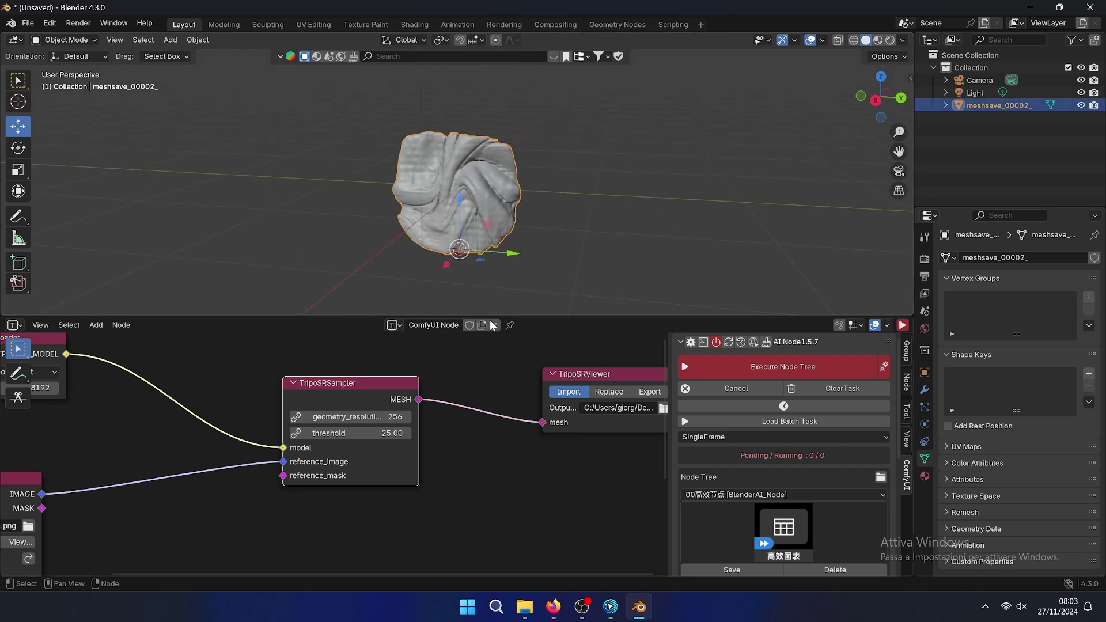
left_click_drag(520, 255, 386, 198)
left_click(386, 198)
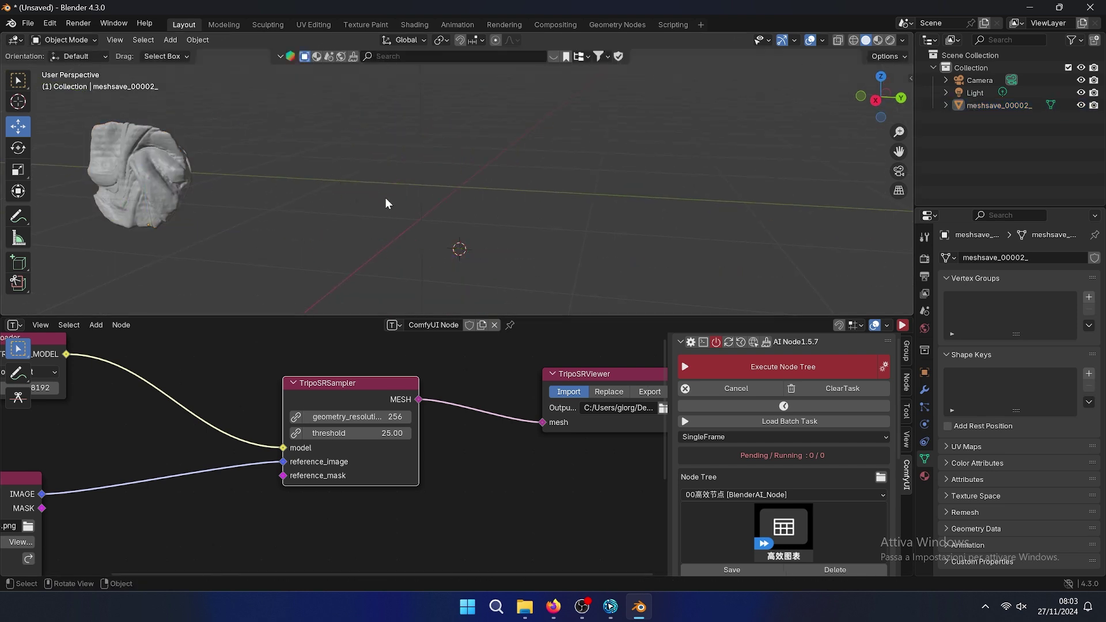
Add a cube, view through the camera, and shift the fabric mesh down-left.
key("shift+a")
mouse_move(404, 218)
left_click(459, 236)
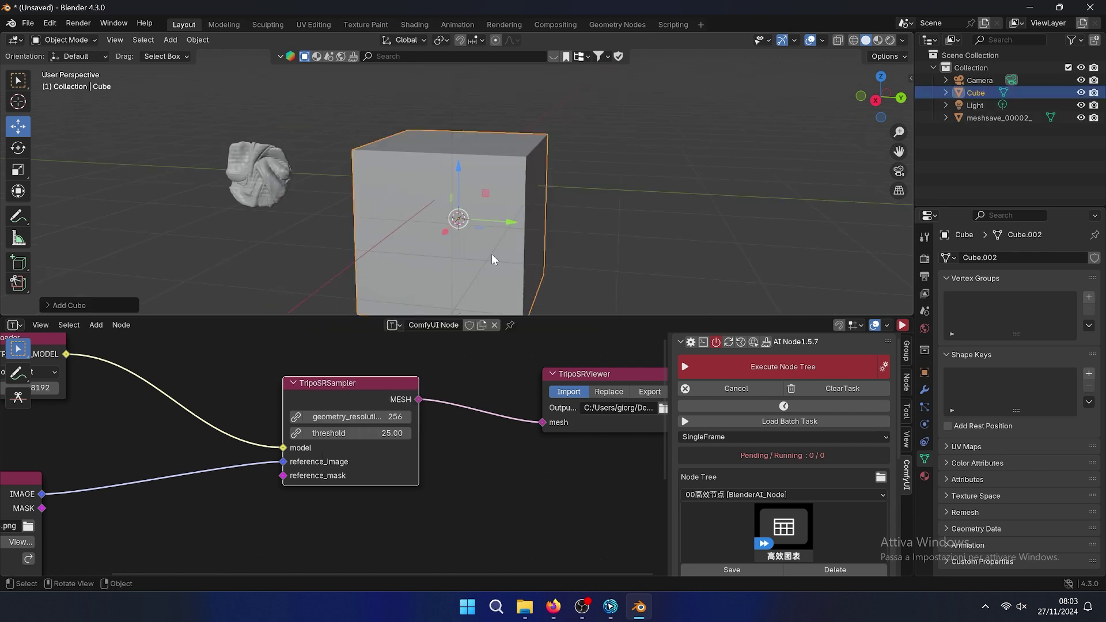
key("KP_0")
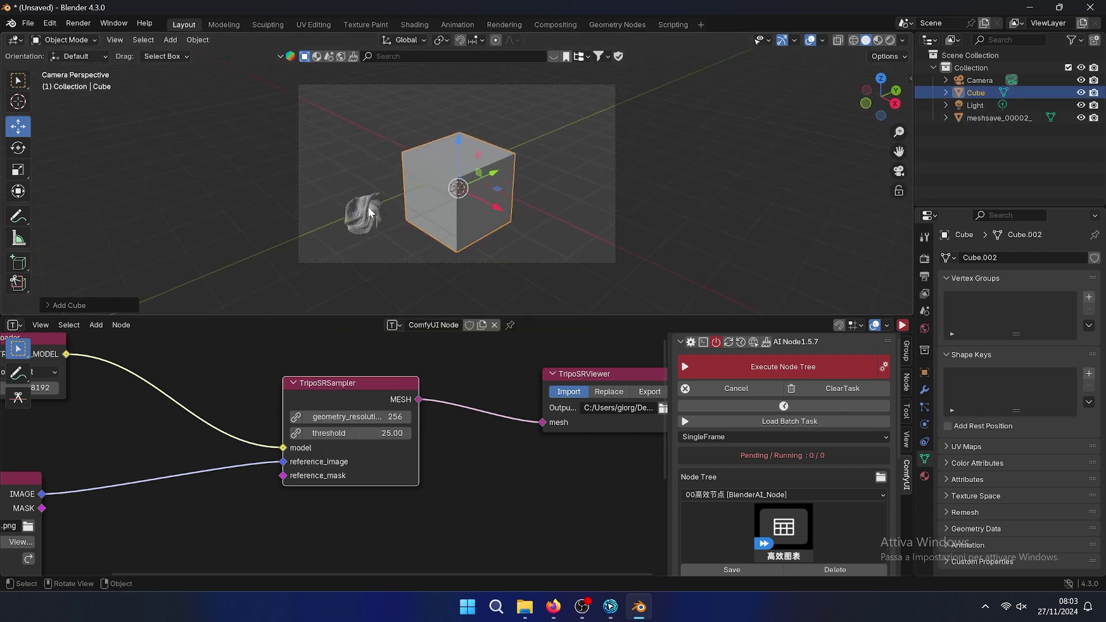
left_click_drag(368, 206, 233, 261)
Set geometry resolution to 512 and execute the node tree to generate a mesh.
left_click(357, 417)
type("512")
key("Return")
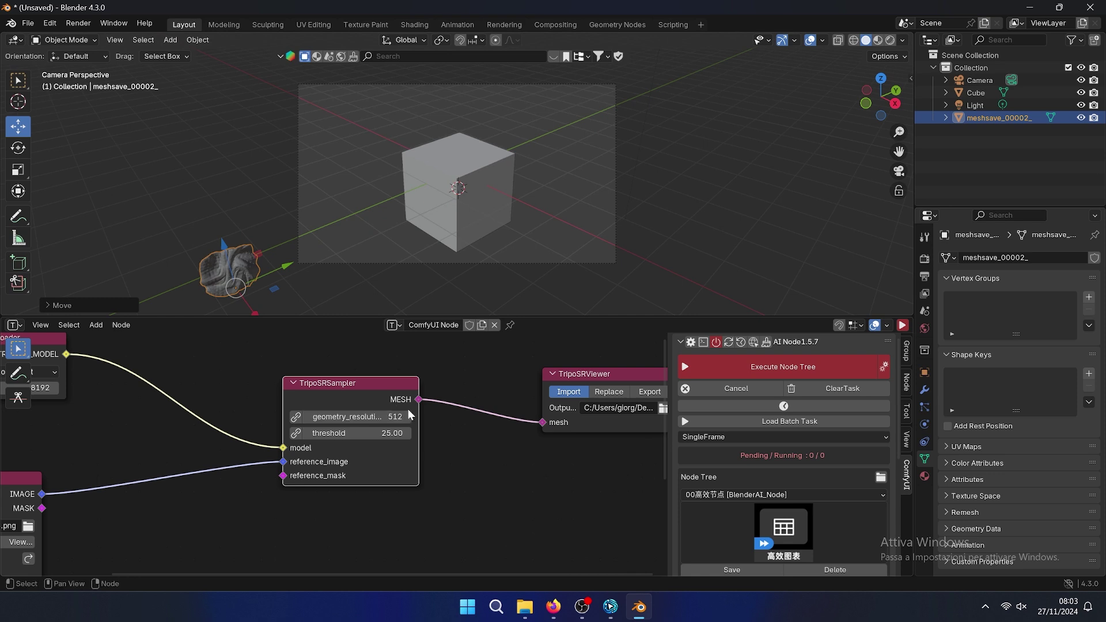
left_click(750, 374)
scroll(493, 483, "down", 3)
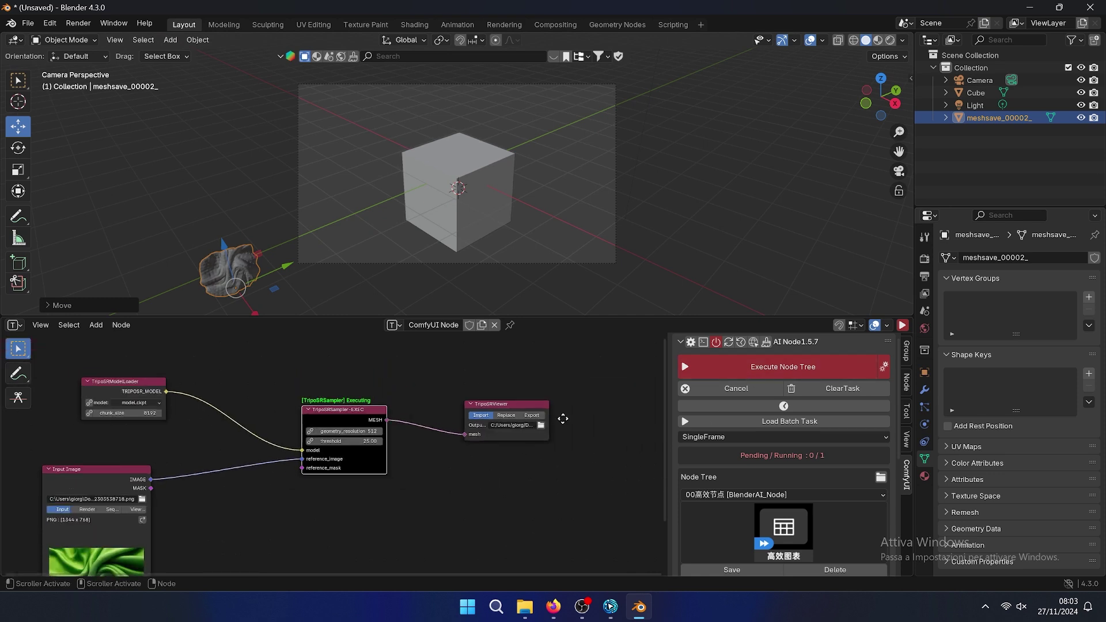
middle_click_drag(563, 419, 647, 394)
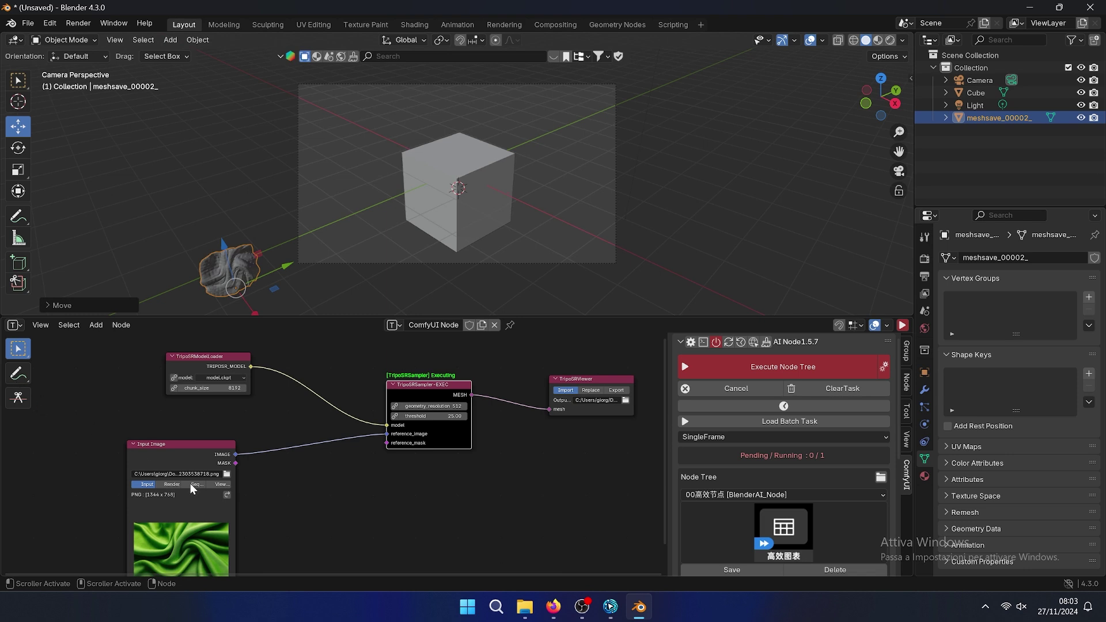
Draw annotation strokes below and beside the Input Image node.
key("shift+space")
key("d")
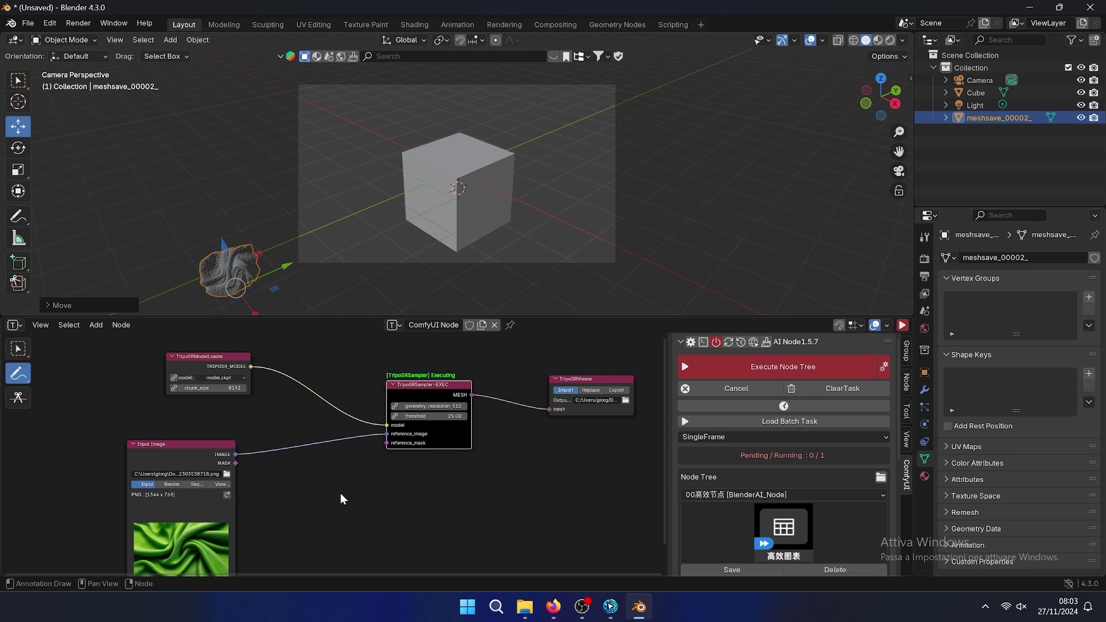
left_click_drag(261, 495, 389, 488)
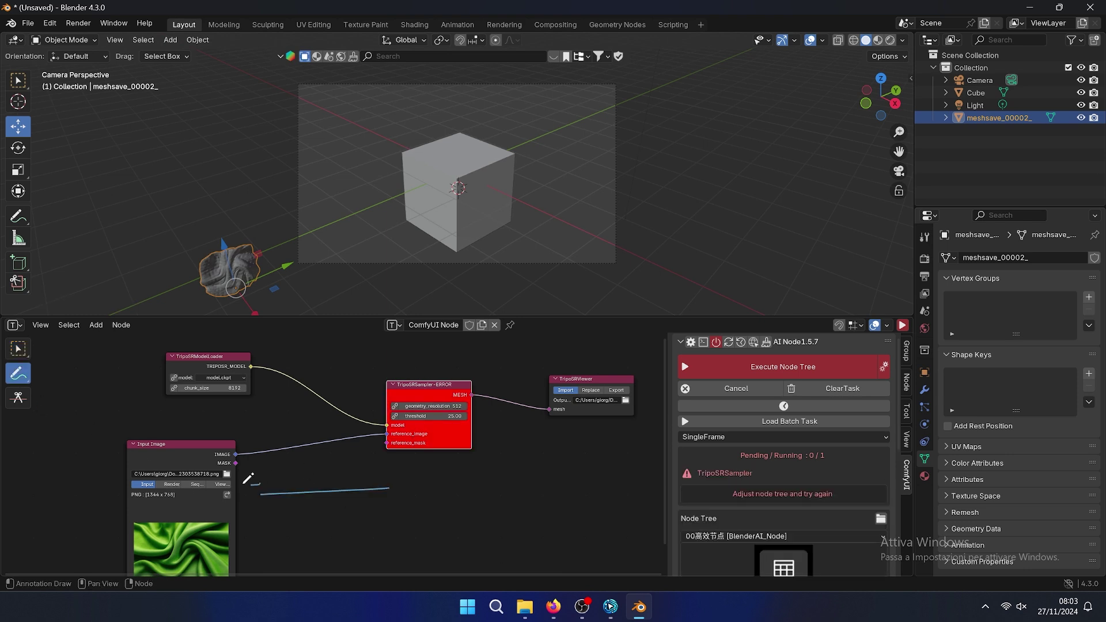
left_click_drag(260, 483, 263, 512)
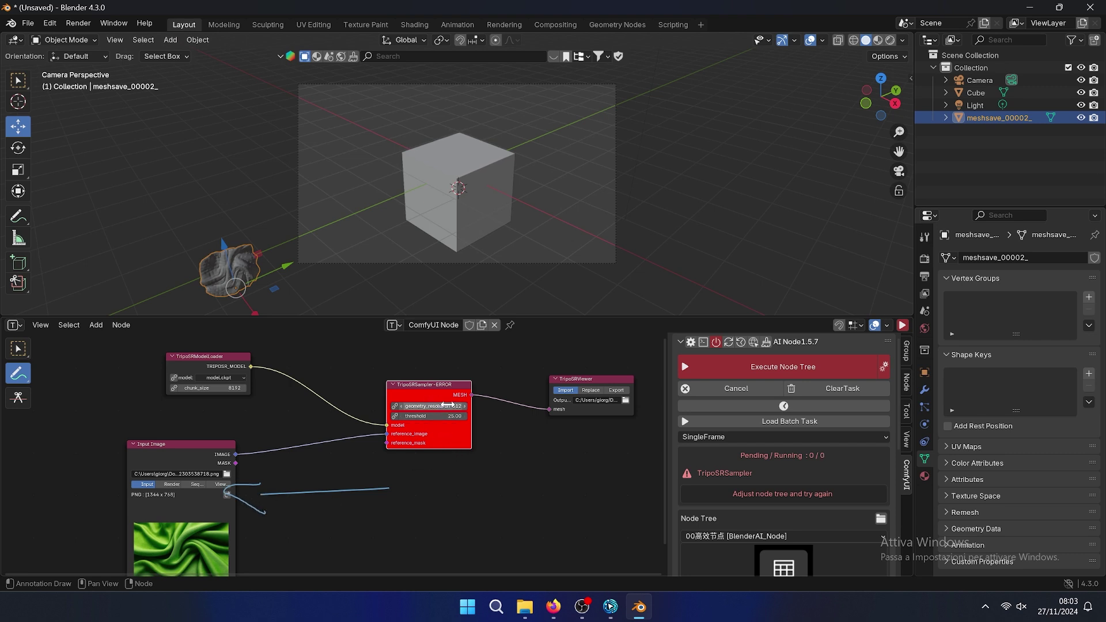
Set TripoSRSampler geometry resolution to 256 and threshold to 50.
left_click(427, 407)
type("256")
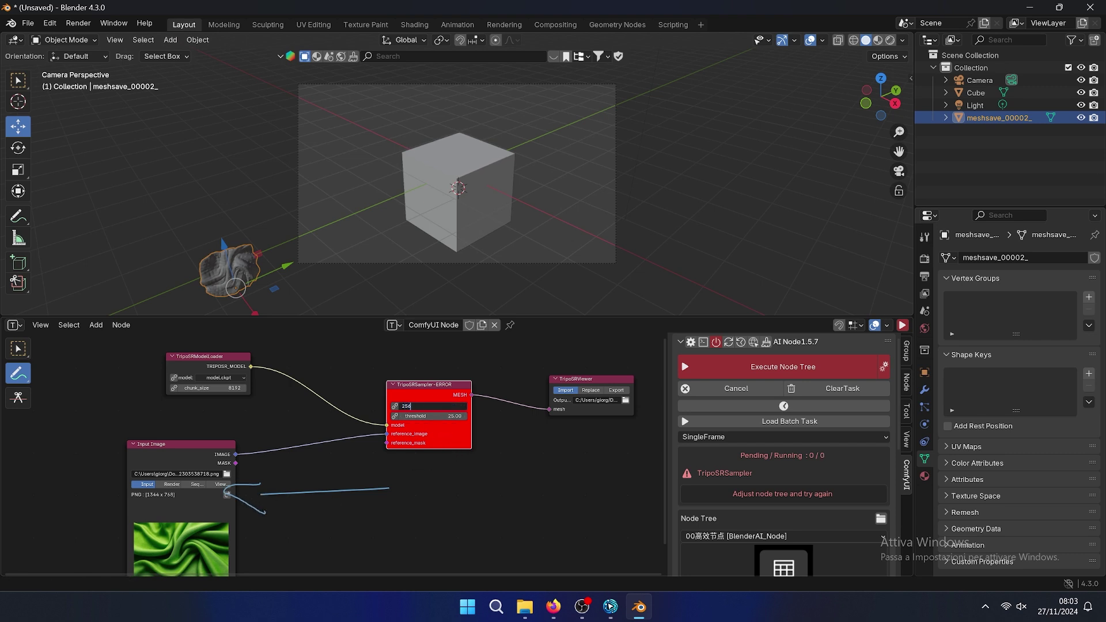
key("Return")
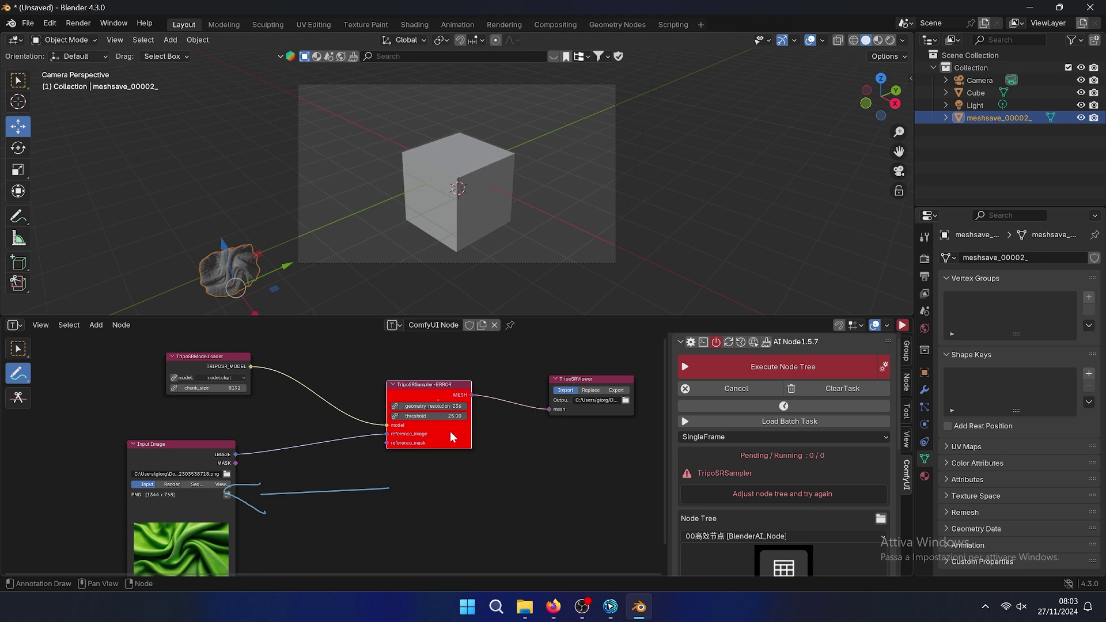
scroll(479, 458, "up", 5)
middle_click_drag(517, 427, 364, 468)
left_click(403, 416)
type("50")
key("Return")
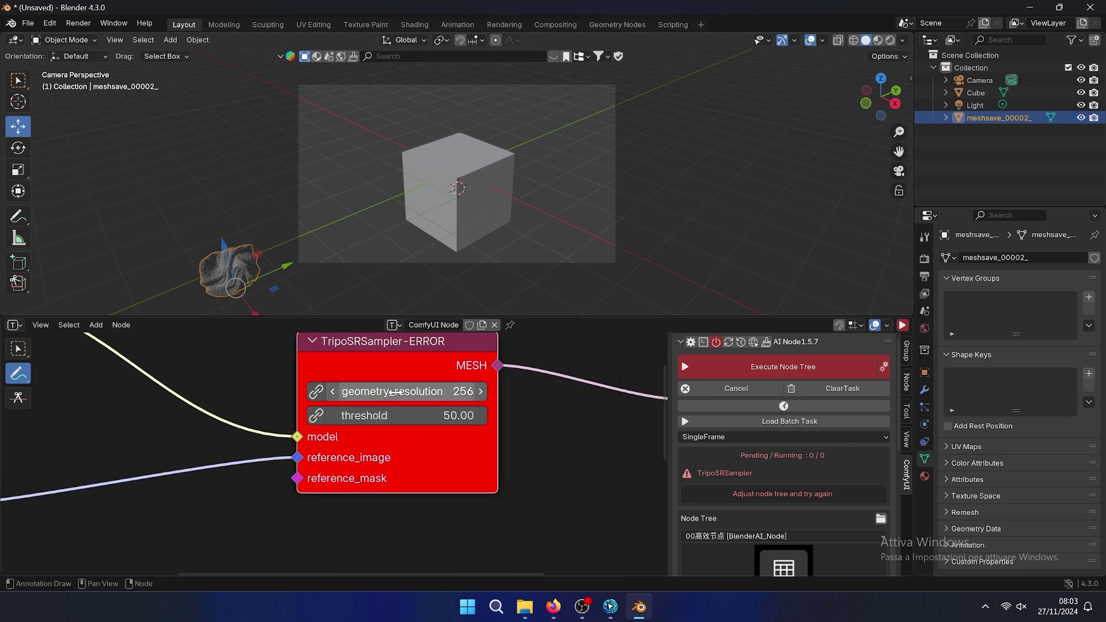
Rerun the node tree, then annotate the TripoSRModelLoader node and the MASK socket.
scroll(538, 460, "down", 3)
scroll(538, 459, "down", 2)
left_click(782, 361)
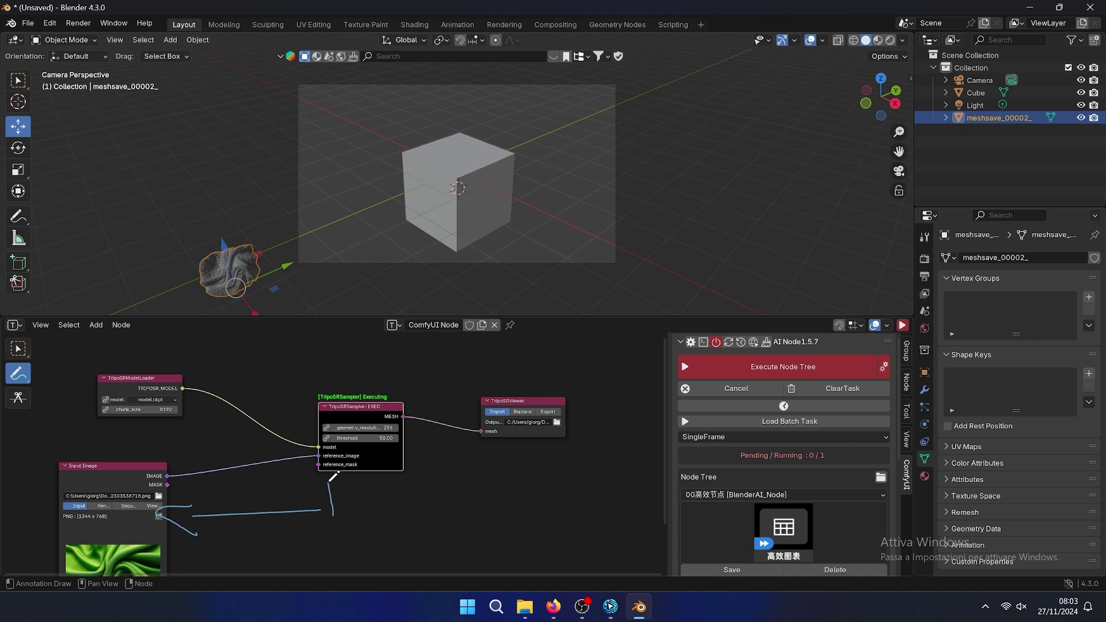
mouse_move(199, 353)
left_mouse_down()
mouse_move(90, 373)
mouse_move(112, 450)
mouse_move(208, 427)
mouse_move(205, 366)
left_mouse_up()
mouse_move(192, 454)
left_mouse_down()
mouse_move(202, 498)
mouse_move(170, 499)
left_mouse_up()
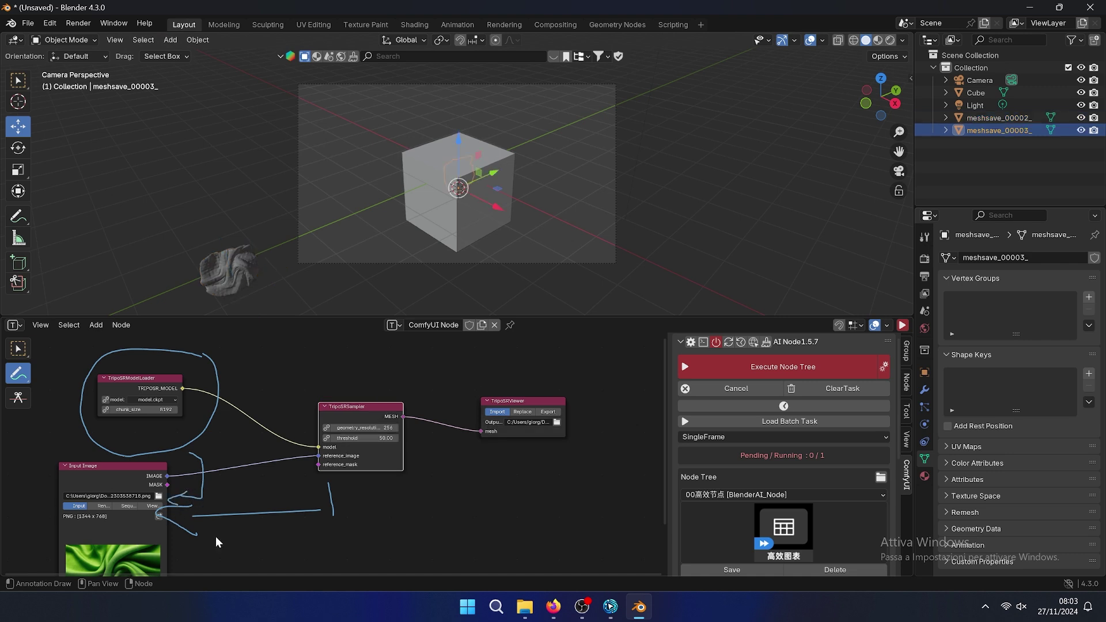
Delete the cube and move meshsave_00003_ nearer the centre beside the other mesh.
left_click(457, 185)
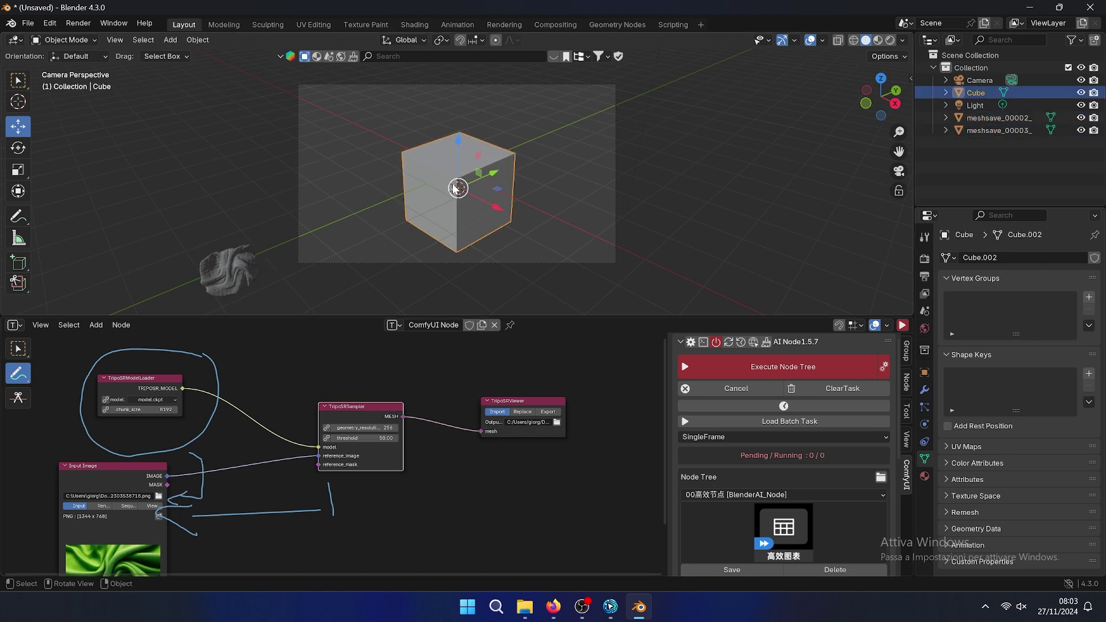
key("Delete")
scroll(467, 191, "up", 4)
middle_click_drag(467, 186, 164, 166)
left_click(208, 176)
key("g")
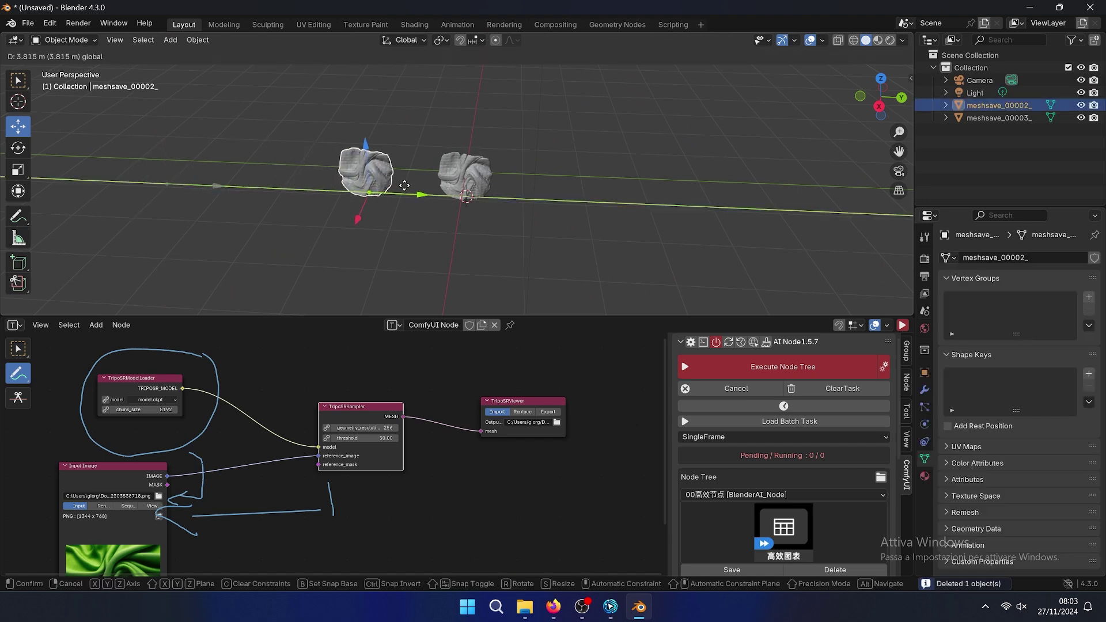
left_click(477, 223)
left_click(465, 255)
Preview both meshes with rendered green texture, then select meshsave_00002_ in solid shading.
scroll(472, 241, "up", 10)
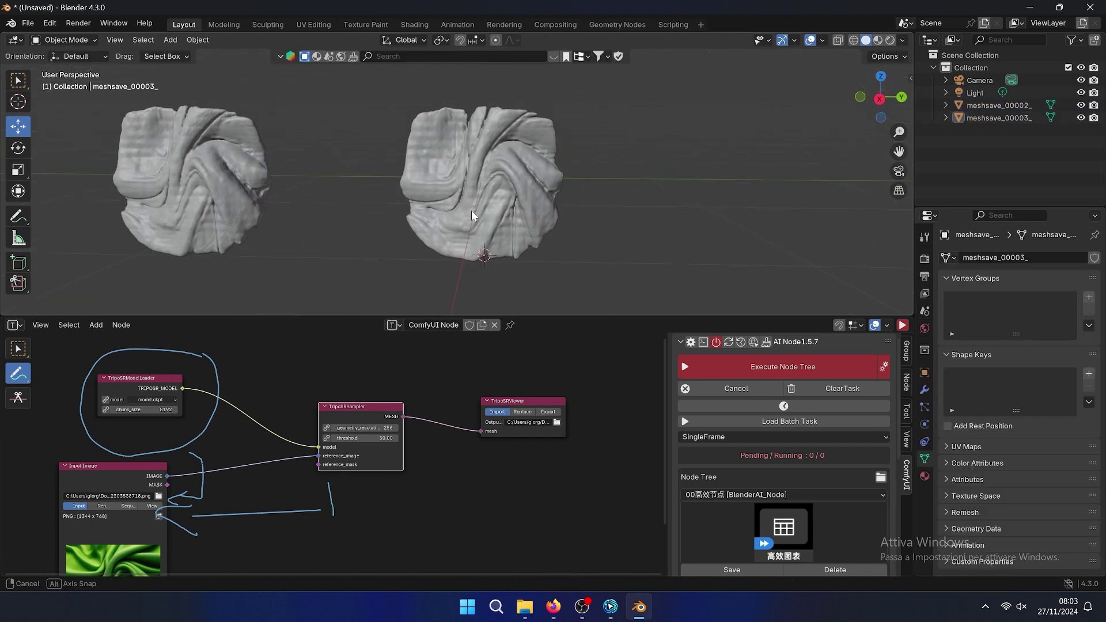
scroll(464, 224, "down", 8)
key("z")
left_click(430, 219)
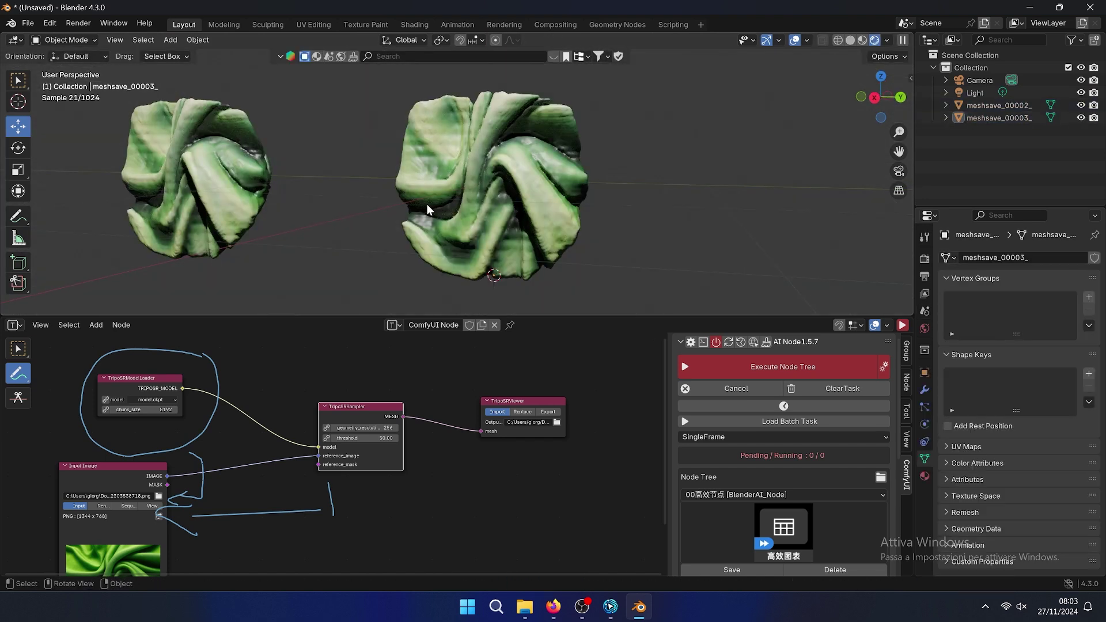
left_click(272, 185)
middle_click_drag(372, 237, 300, 208)
left_click(289, 200)
key("z")
left_click(402, 200)
Inspect meshsave_00002_'s dense wireframe in Edit Mode, then show its Modifier properties.
key("Tab")
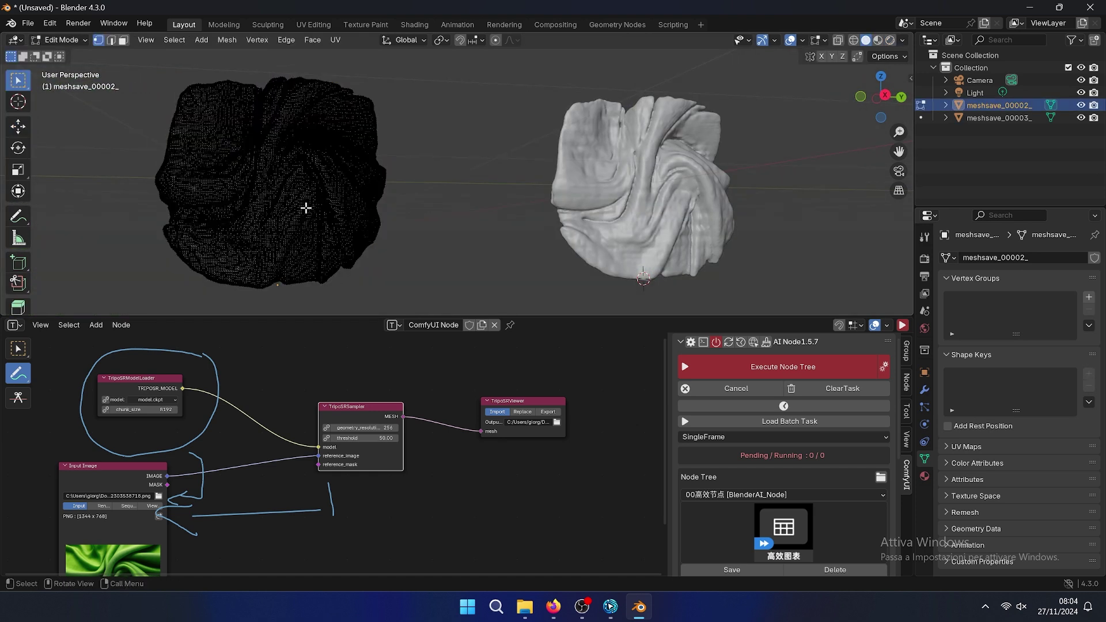
key("z")
left_click(349, 123)
middle_click_drag(429, 216, 548, 191)
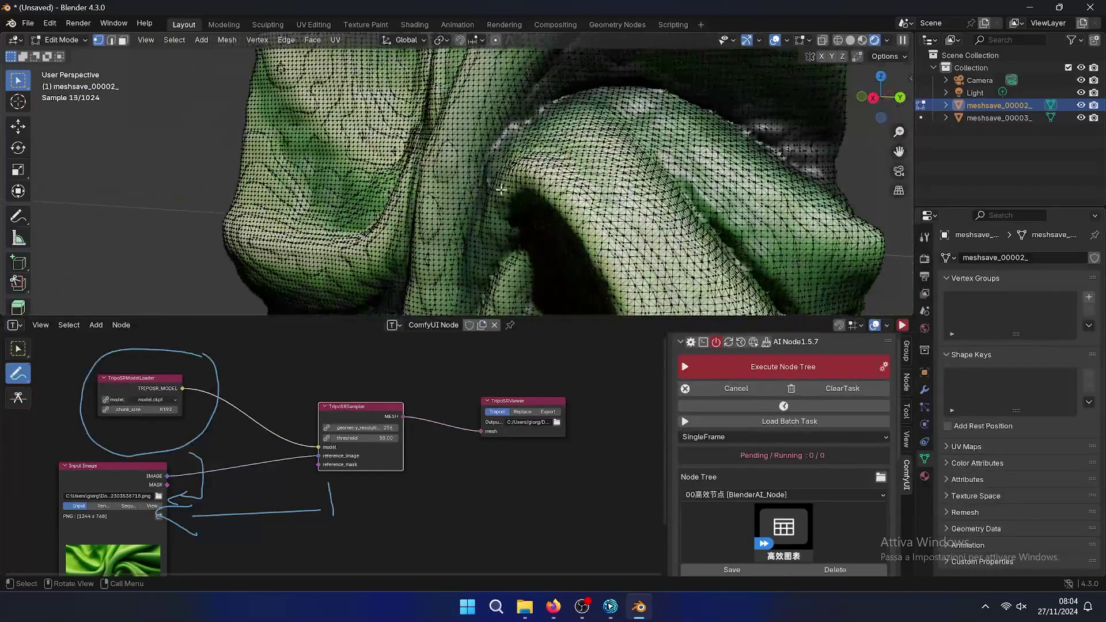
key("z")
left_click(553, 192)
key("Tab")
scroll(440, 185, "down", 4)
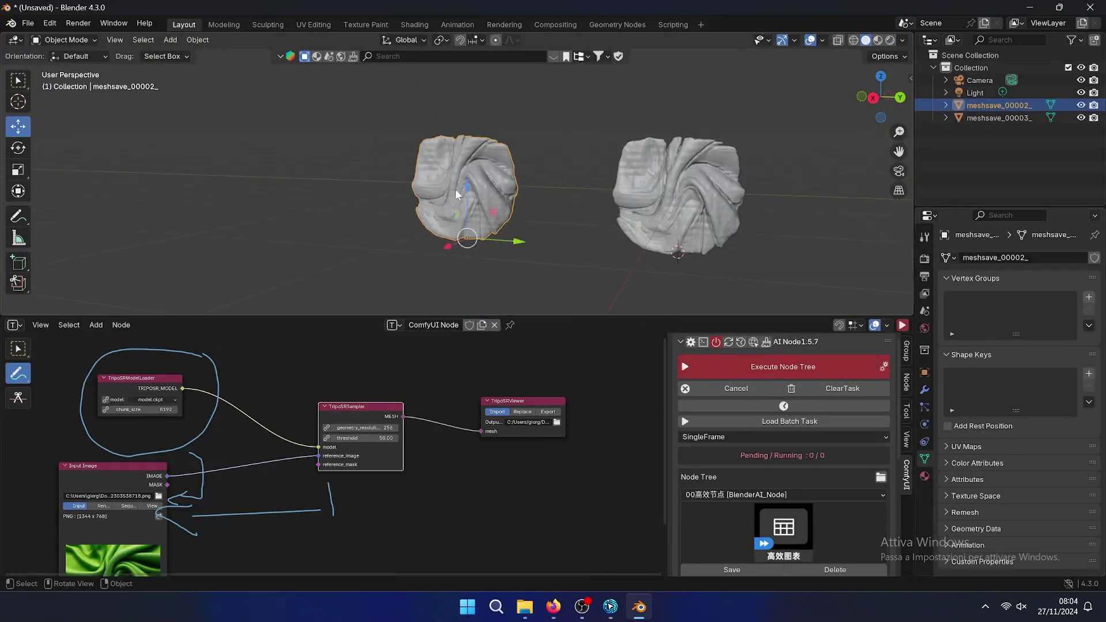
mouse_move(467, 191)
middle_mouse_down()
mouse_move(518, 217)
mouse_move(451, 199)
mouse_move(473, 201)
middle_mouse_up()
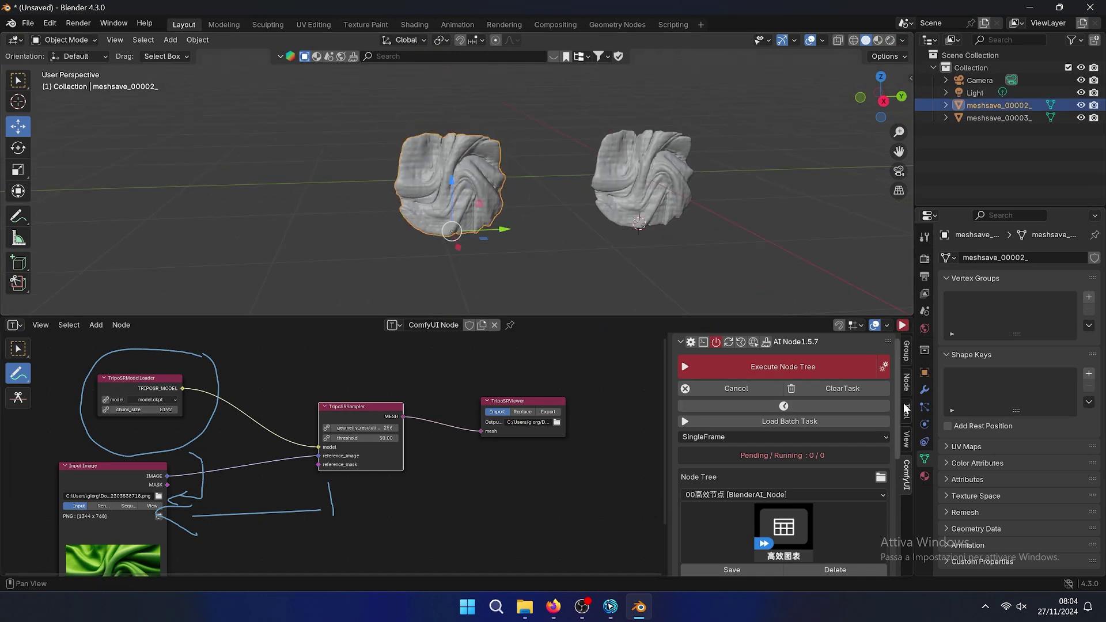
left_click(925, 390)
Add a Catmull-Clark Subdivision Surface modifier (viewport 1, render 2) to meshsave_00002_.
left_click(978, 259)
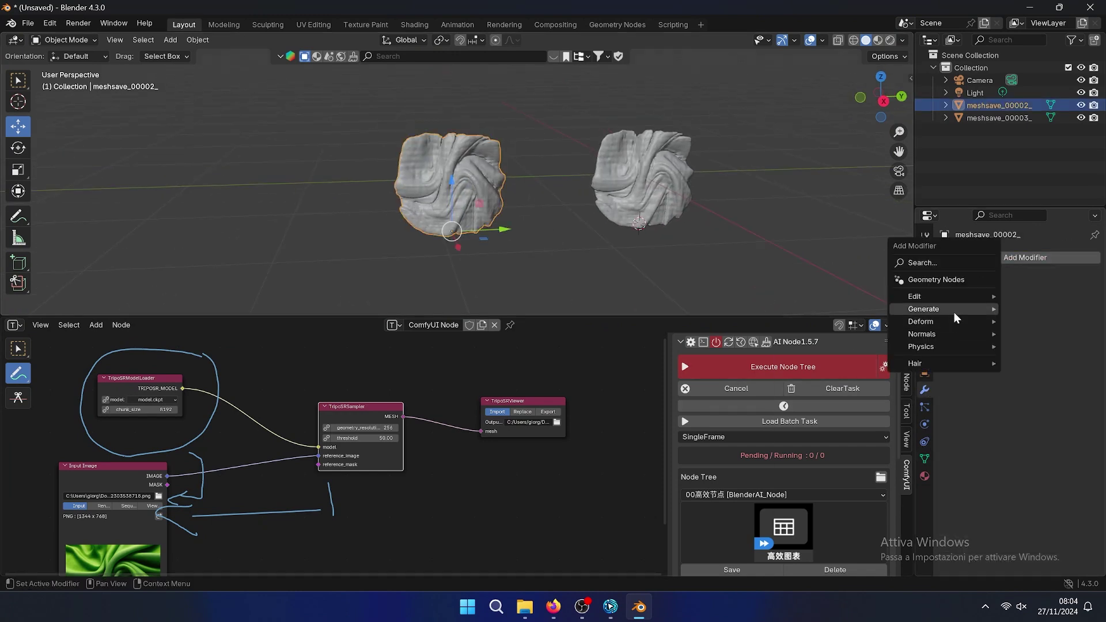
mouse_move(954, 312)
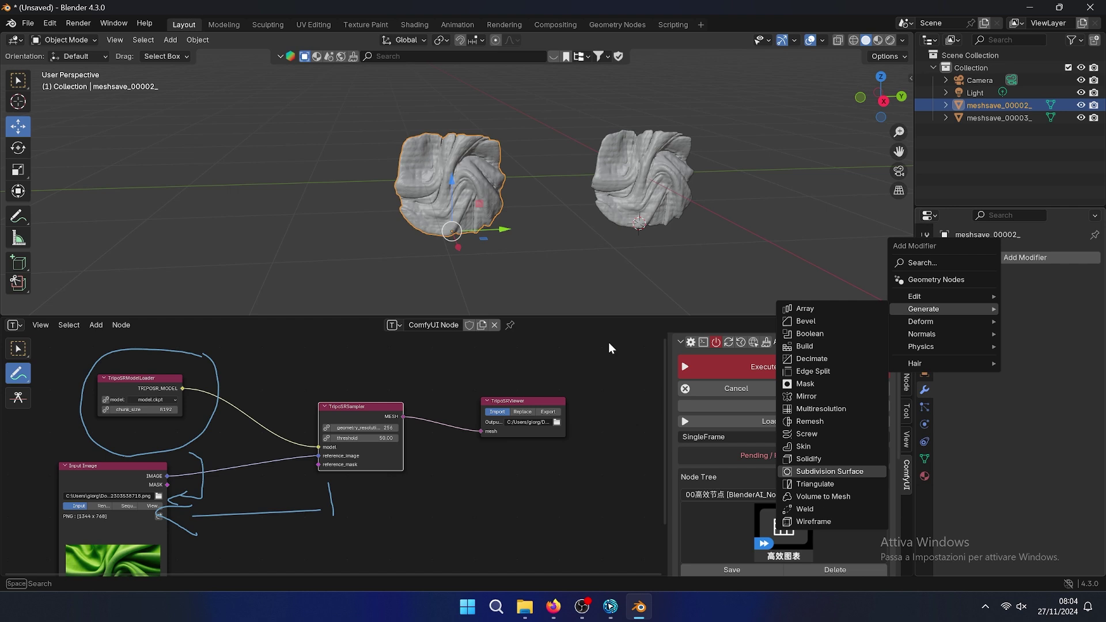
key("Return")
Orbit around the smoothed mesh from several angles, then bring up the interaction mode list.
middle_click_drag(519, 191, 445, 198)
scroll(537, 243, "up", 4)
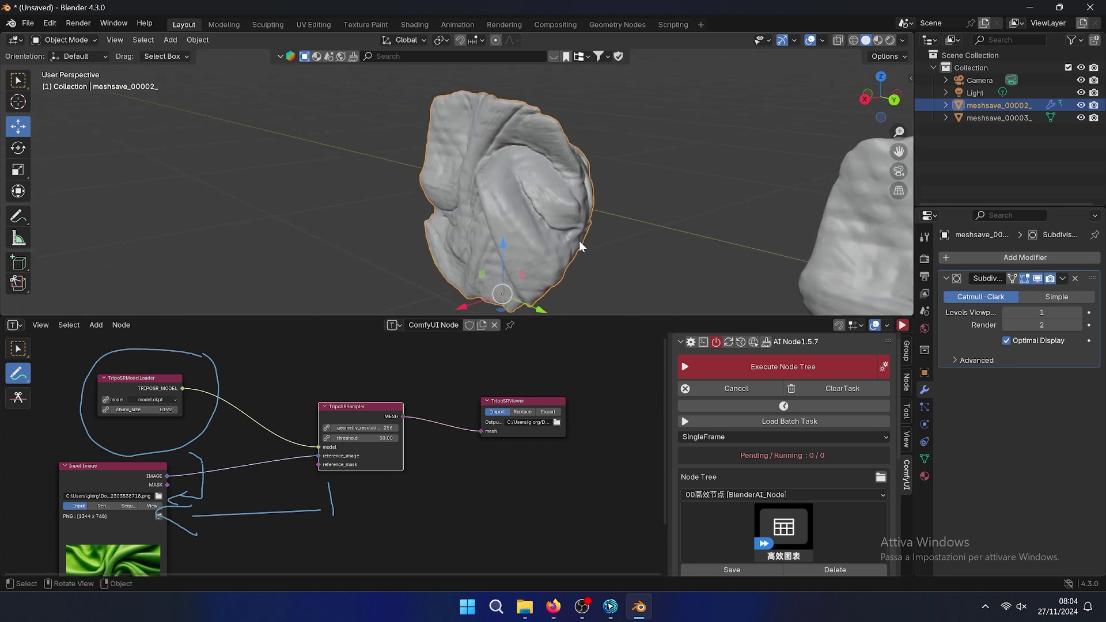
scroll(518, 225, "up", 6)
middle_click_drag(517, 226, 617, 227)
scroll(565, 185, "down", 5)
middle_click_drag(513, 148, 594, 204)
left_click(53, 40)
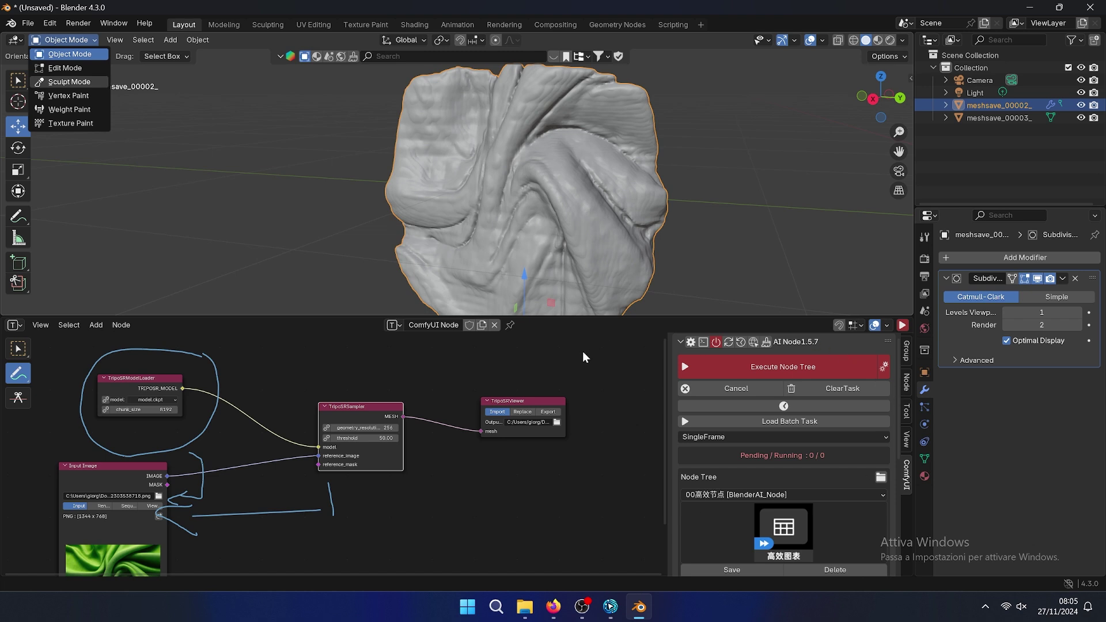
Enter Sculpt Mode and sculpt a Draw-brush stroke on the mesh's upper-left surface.
key("Return")
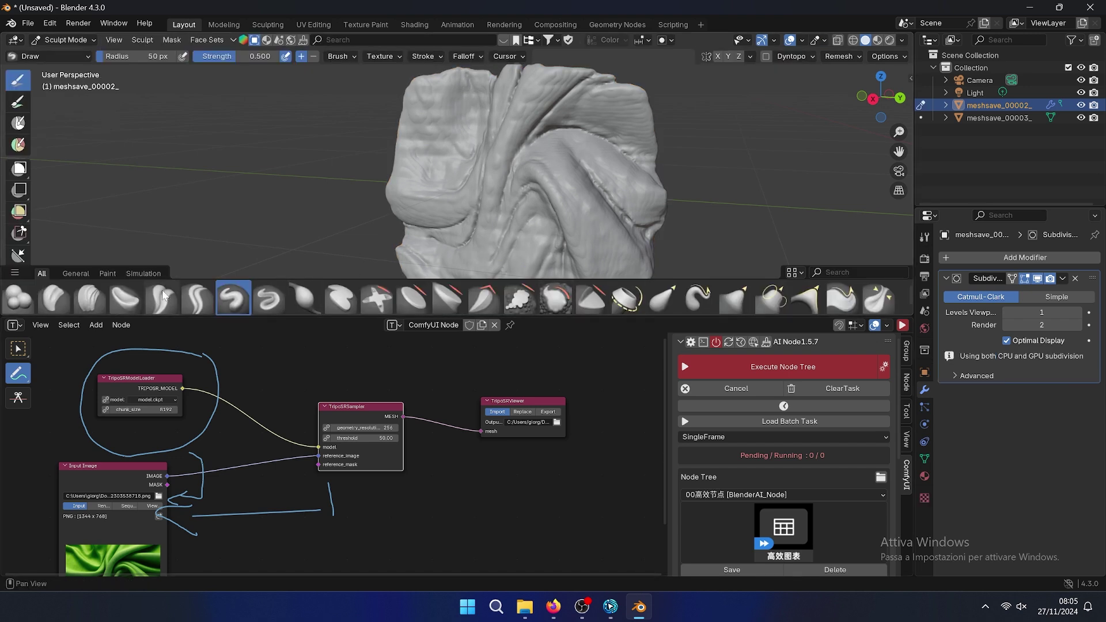
mouse_move(439, 242)
left_mouse_down()
mouse_move(433, 161)
mouse_move(495, 218)
left_mouse_up()
mouse_move(437, 154)
middle_mouse_down()
mouse_move(413, 172)
mouse_move(444, 191)
mouse_move(552, 187)
middle_mouse_up()
Show the sculpted mesh in rendered shading with its green fabric texture.
key("z")
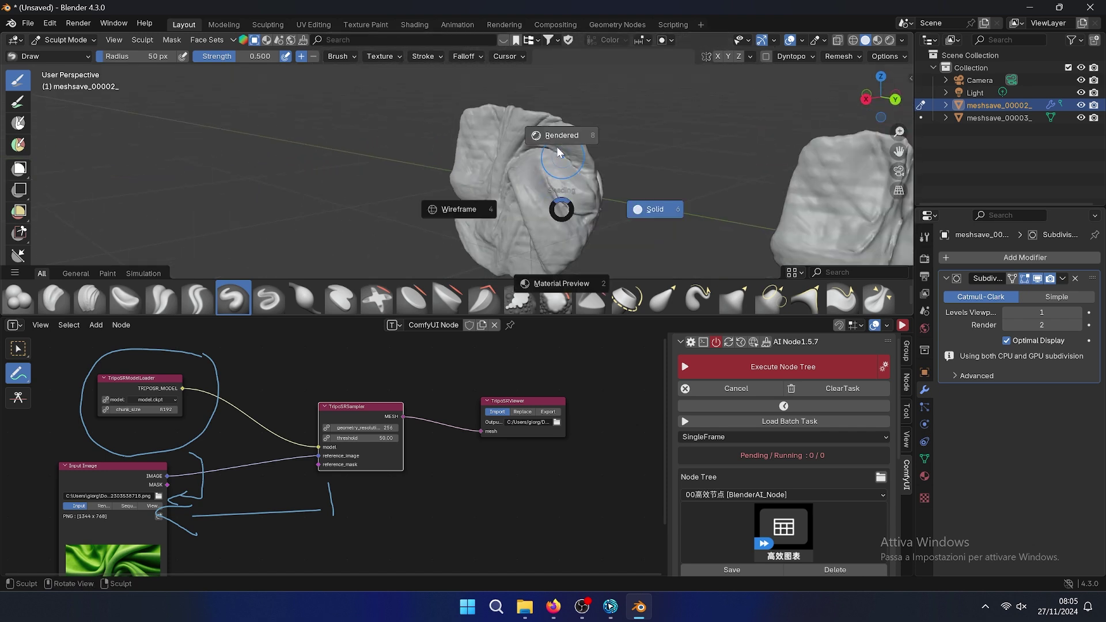
left_click(565, 176)
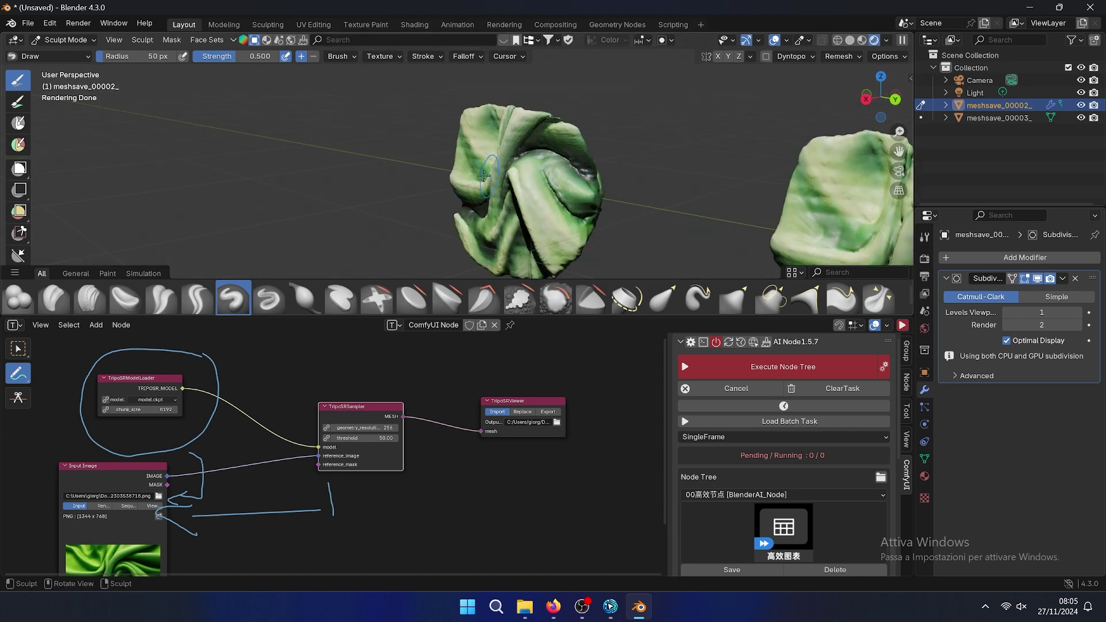
scroll(485, 176, "up", 2)
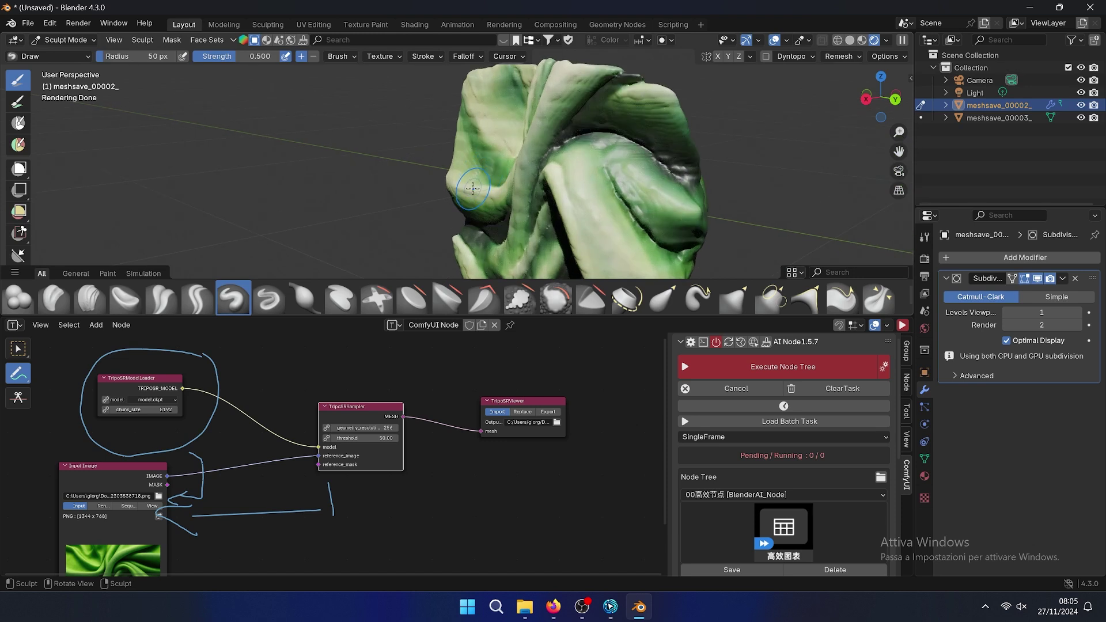